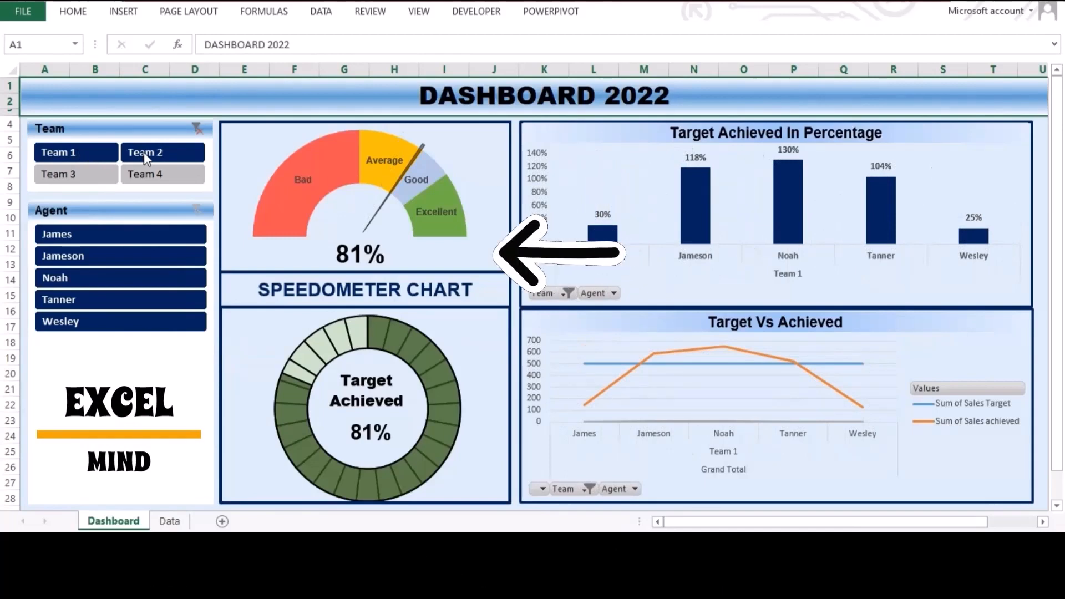
- Filter the dashboard by Team 2, Team 3, Team 4, Teams 1 and 2 together, and Teams 2 to 4 together
{"action": "left_click", "coordinate": [144, 152]}
{"action": "left_click", "coordinate": [116, 174], "text": "ctrl"}
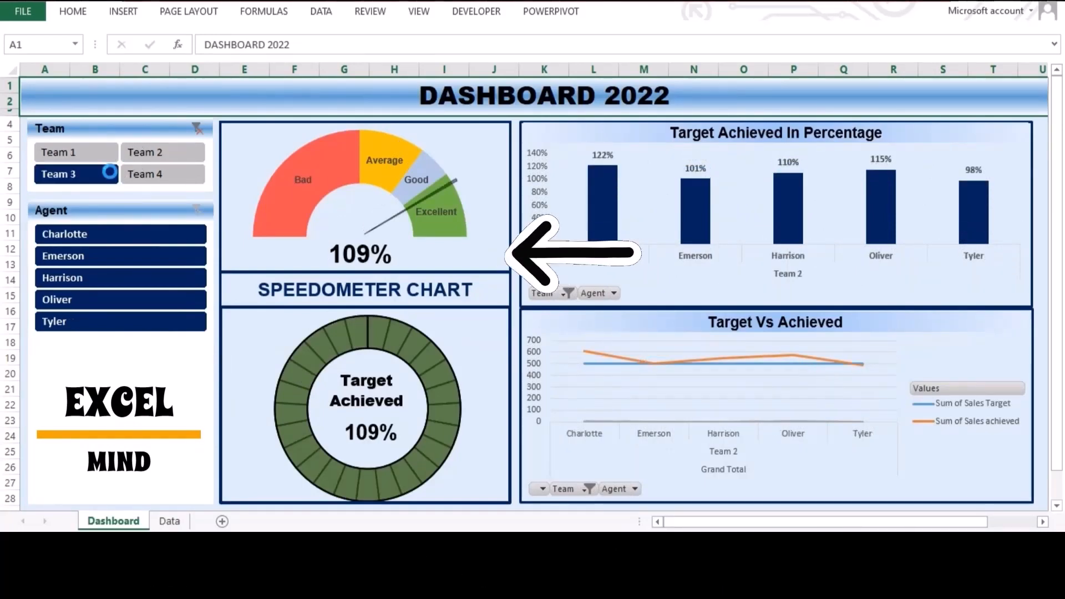
{"action": "left_click", "coordinate": [153, 177]}
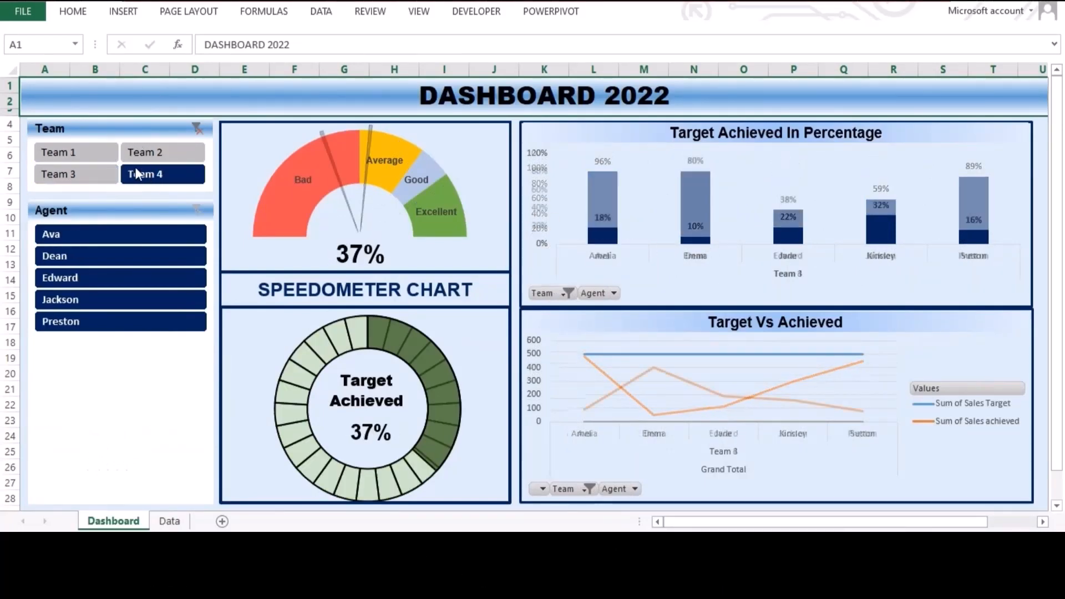
{"action": "left_click", "coordinate": [96, 158]}
{"action": "left_click", "coordinate": [154, 152]}
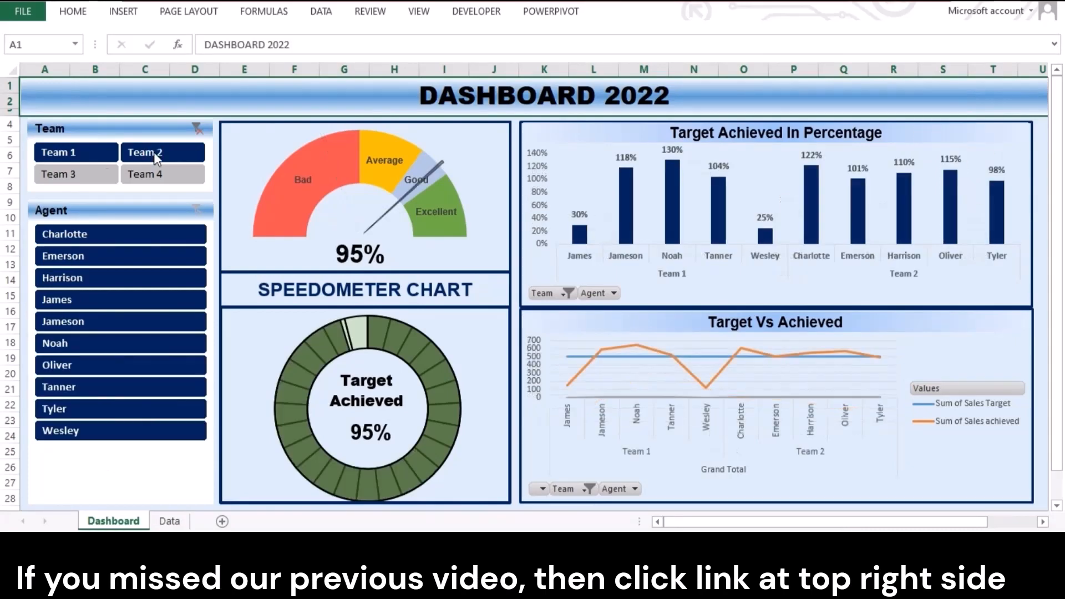
{"action": "left_click", "coordinate": [154, 152]}
{"action": "left_click", "coordinate": [154, 172], "text": "shift"}
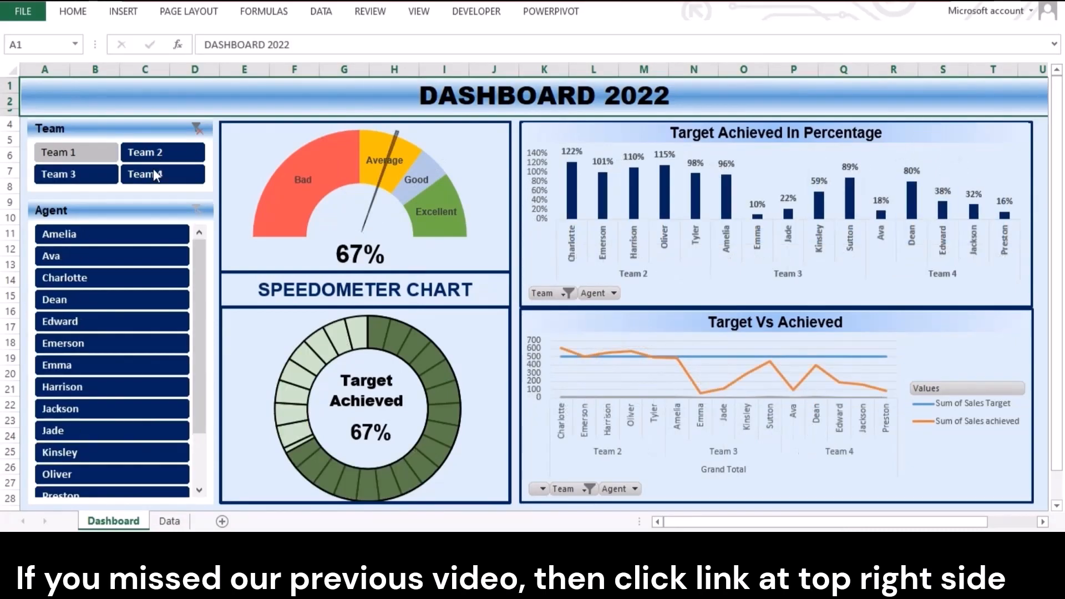
- Filter the dashboard to the first listed agent and the first three agents, and clear the Agent and Team filters
{"action": "left_click", "coordinate": [153, 236]}
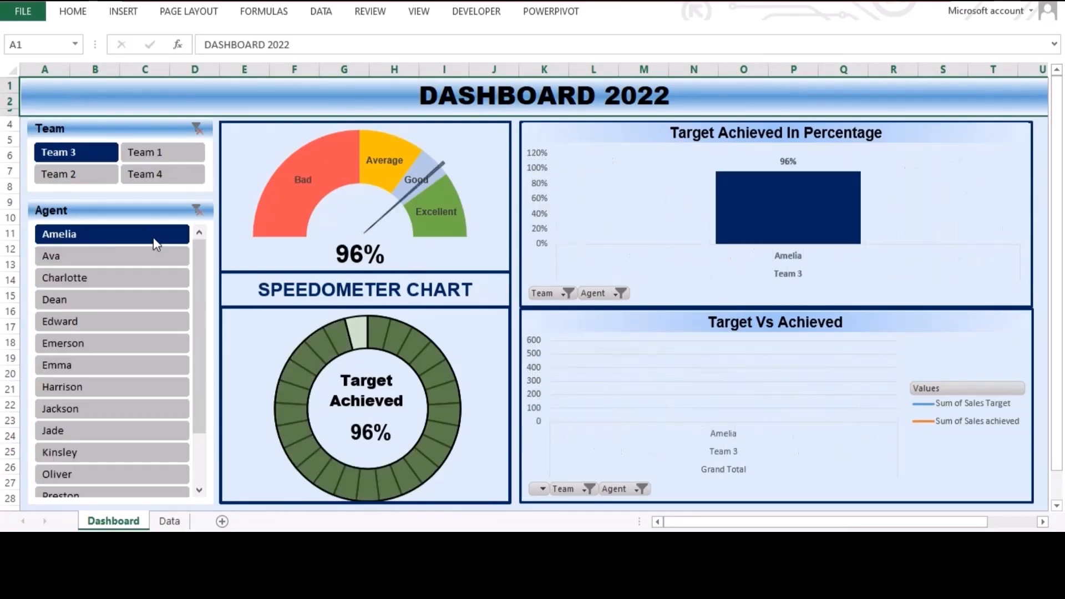
{"action": "left_click", "coordinate": [152, 271], "text": "shift"}
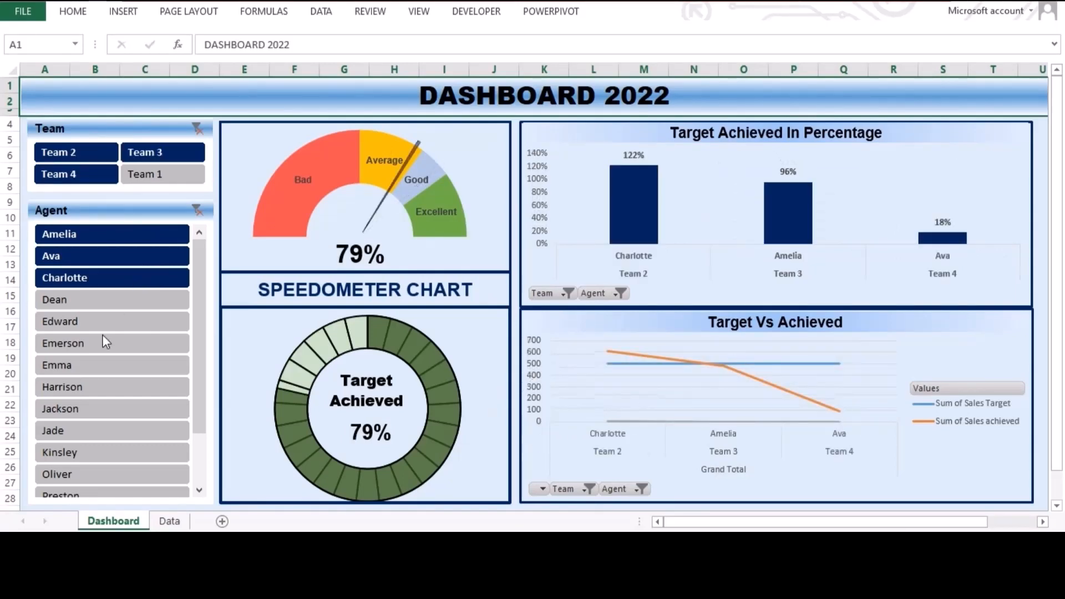
{"action": "left_click", "coordinate": [197, 211]}
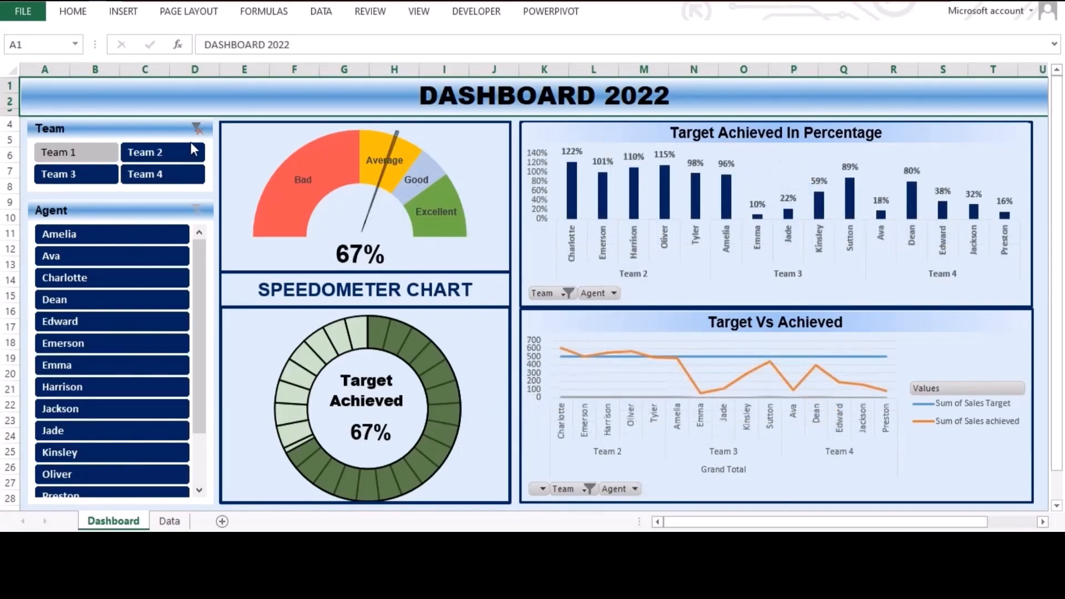
{"action": "left_click", "coordinate": [197, 128]}
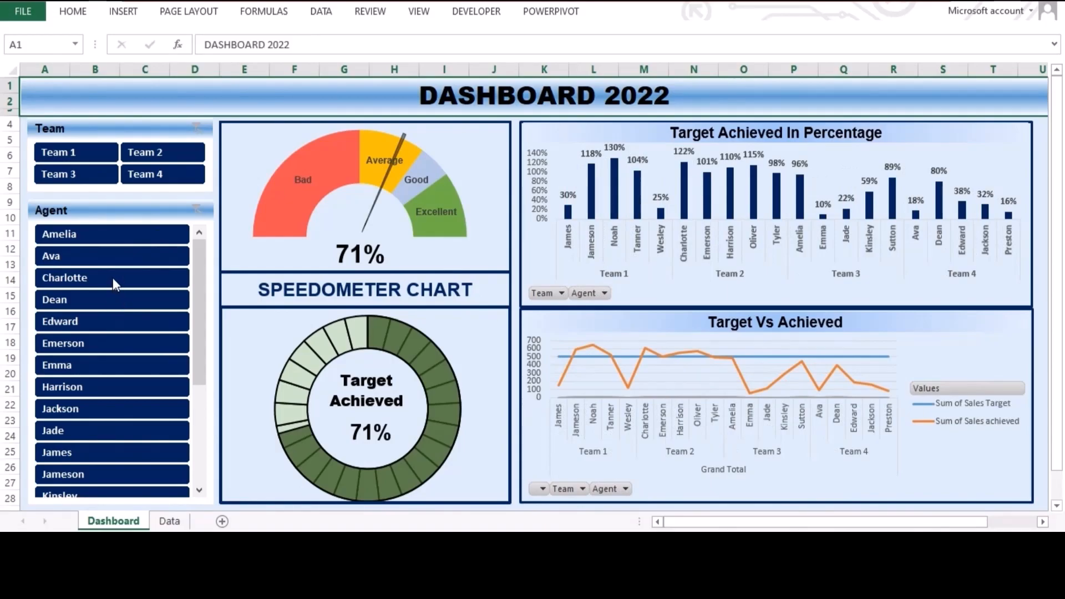
{"action": "left_click_drag", "start_coordinate": [112, 277], "coordinate": [109, 358]}
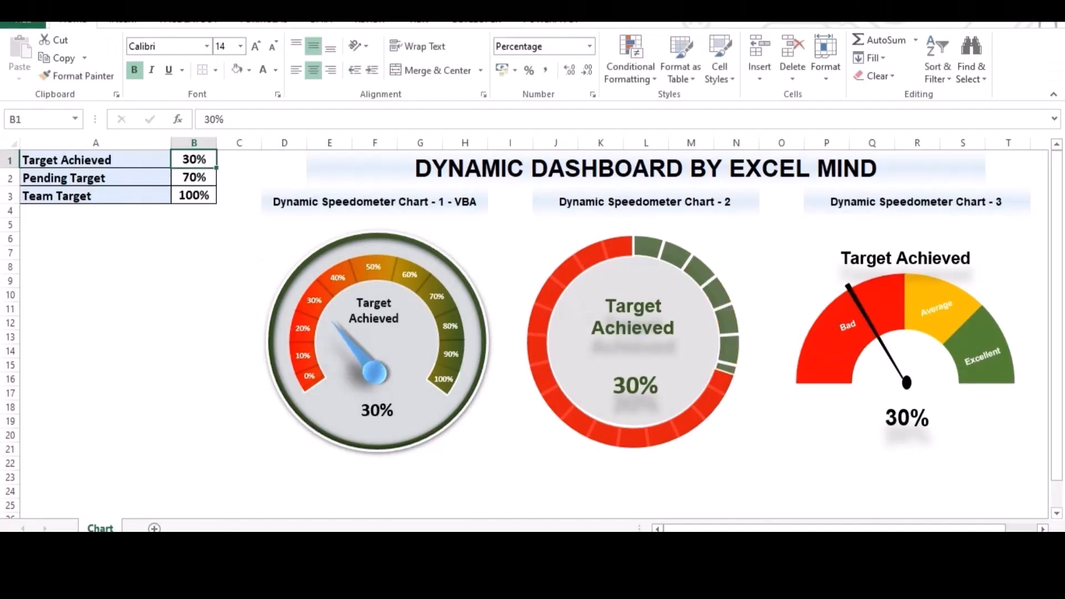
- Try Target Achieved values of 50% and 80% in cell B1 to drive the three speedometer charts
{"action": "type", "text": "50"}
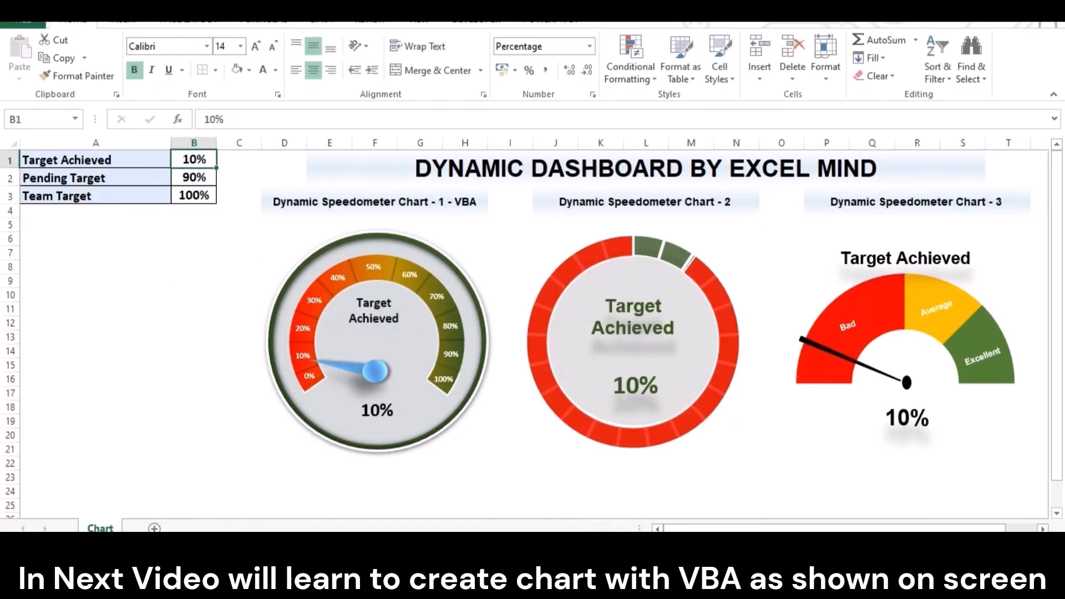
{"action": "type", "text": "8"}
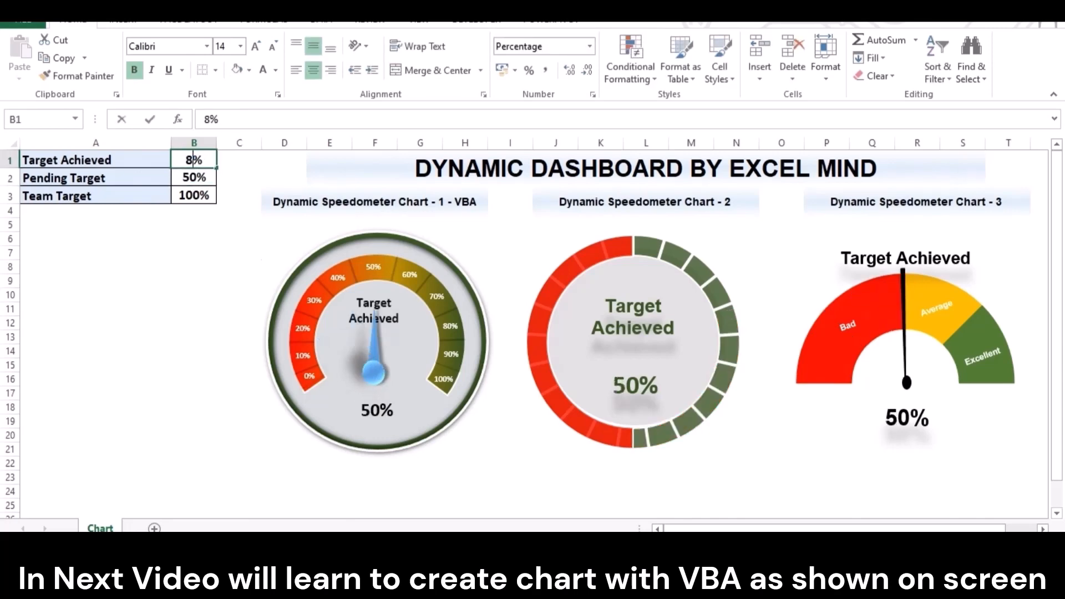
{"action": "type", "text": "0"}
{"action": "key", "text": "Return"}
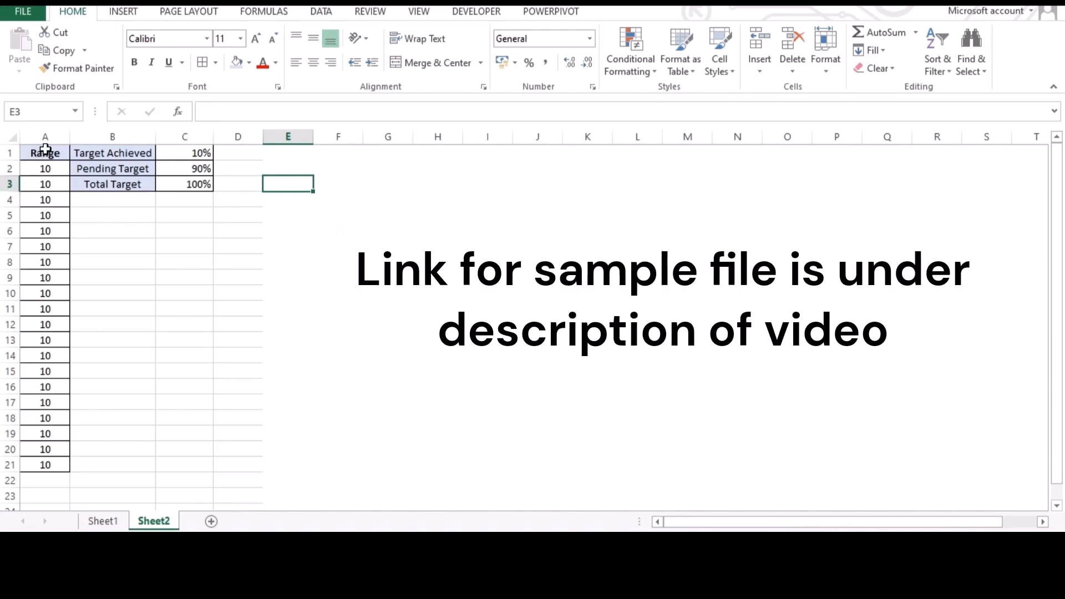
- Examine the Range column in A1:A21 and the target table in B1:C3 on Sheet2
{"action": "left_click_drag", "start_coordinate": [45, 149], "coordinate": [23, 463]}
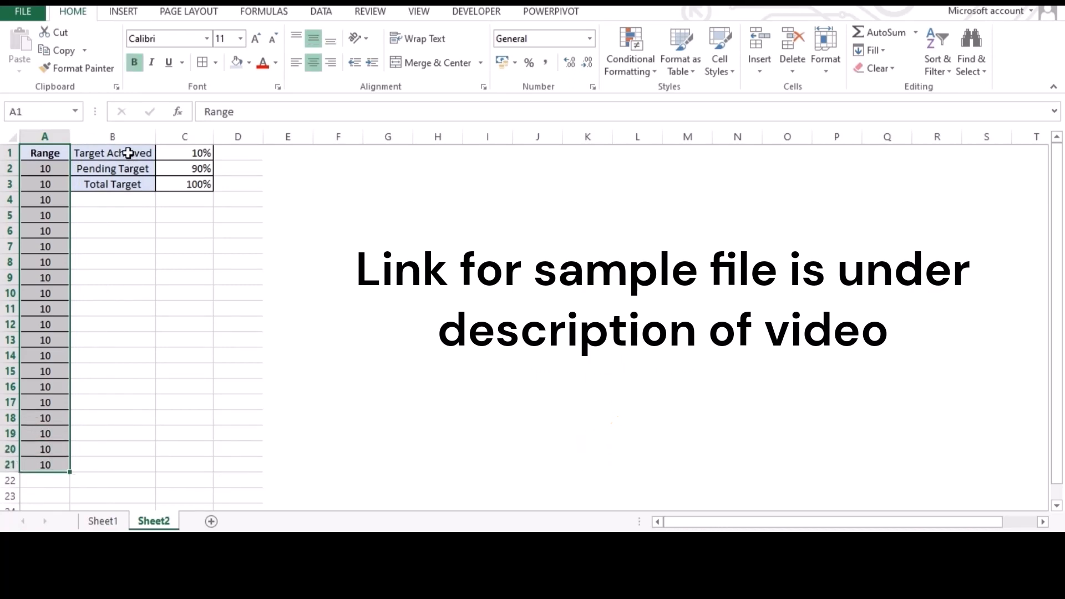
{"action": "left_click_drag", "start_coordinate": [128, 153], "coordinate": [185, 179]}
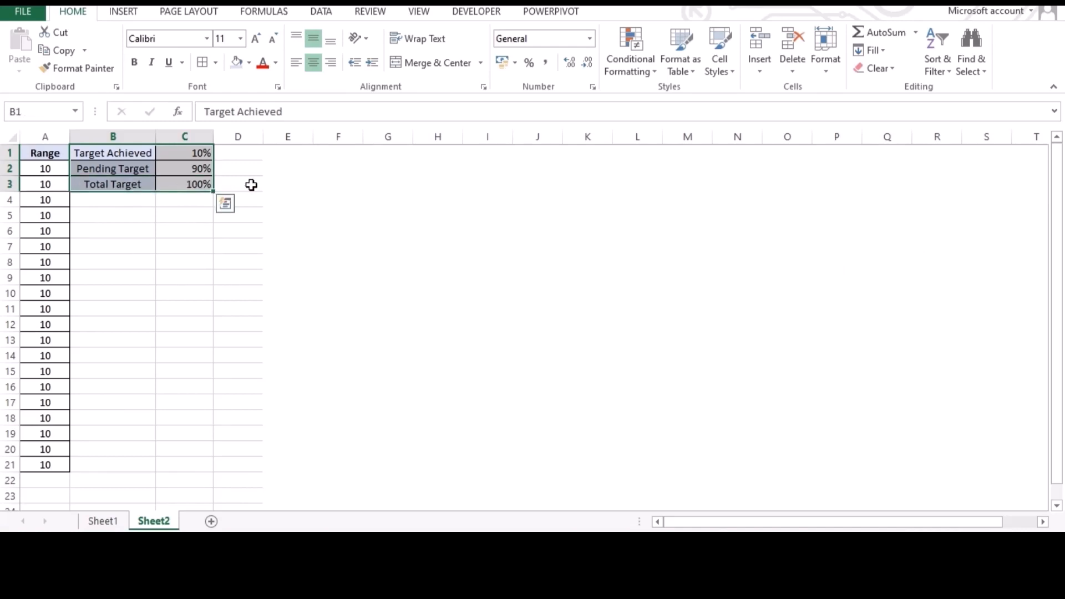
{"action": "left_click", "coordinate": [504, 211]}
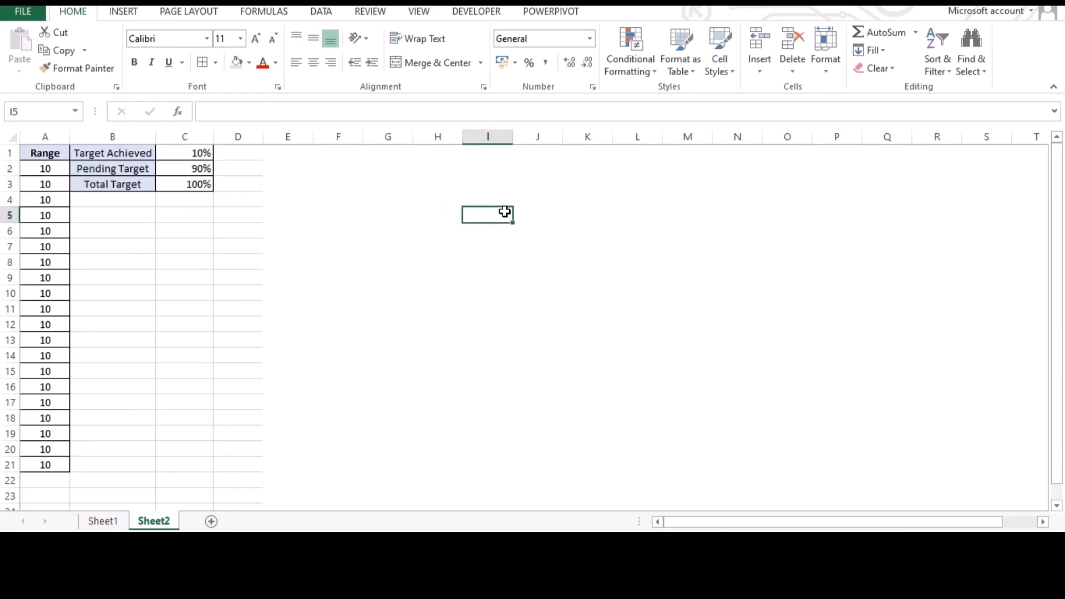
- Clear the target values in C1:C3 and set Total Target in C3 to 100%
{"action": "left_click_drag", "start_coordinate": [182, 151], "coordinate": [184, 185]}
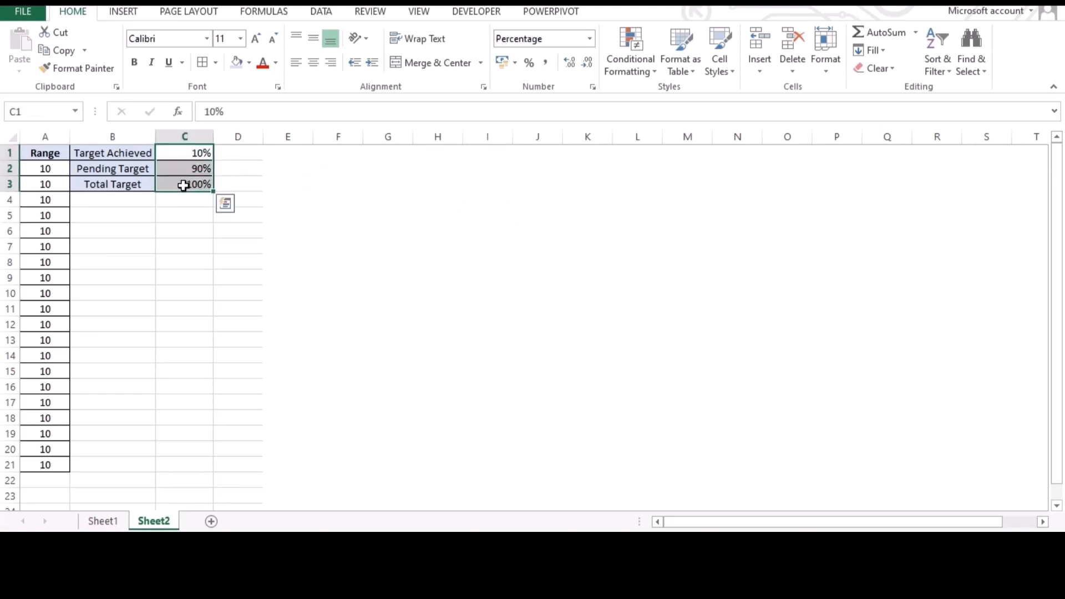
{"action": "key", "text": "Delete"}
{"action": "left_click", "coordinate": [184, 185]}
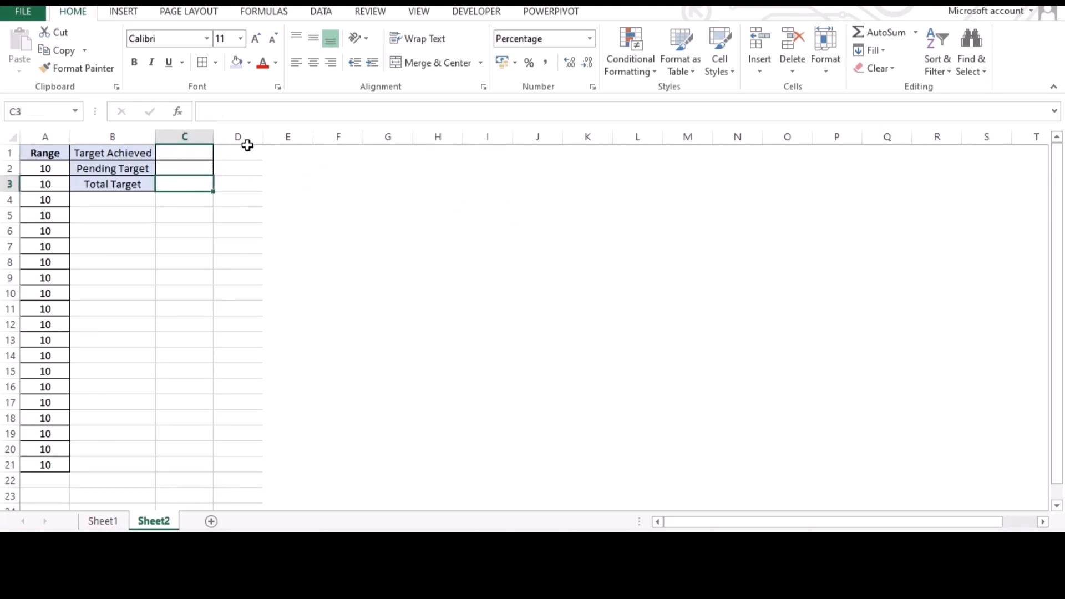
{"action": "type", "text": "100"}
{"action": "key", "text": "Return"}
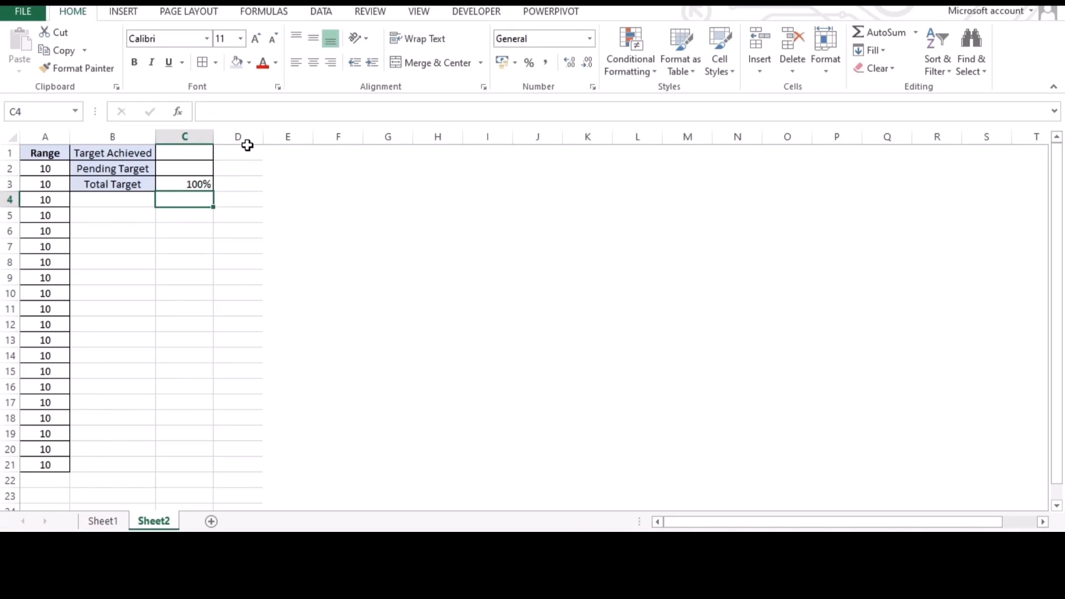
- Set Target Achieved in cell C1 to 50%
{"action": "key", "text": "Up"}
{"action": "key", "text": "Up"}
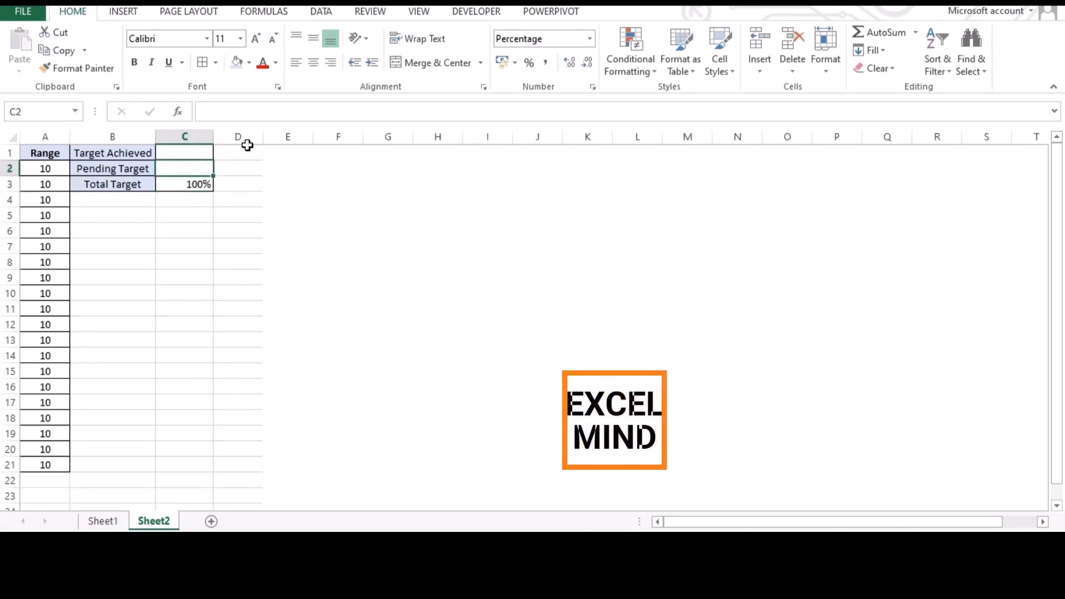
{"action": "key", "text": "Up"}
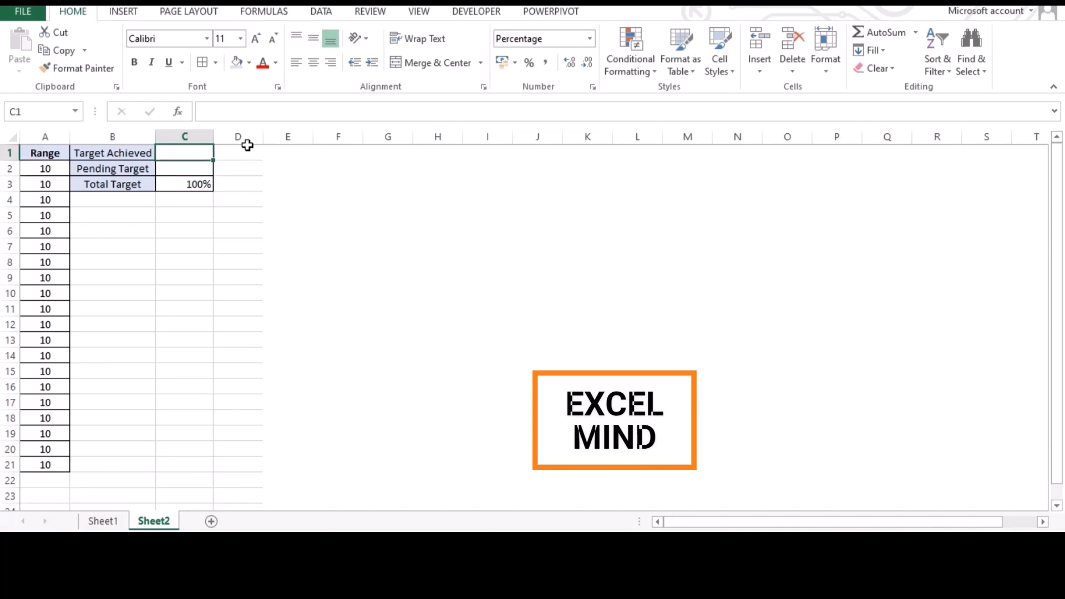
{"action": "type", "text": "50%"}
{"action": "key", "text": "Return"}
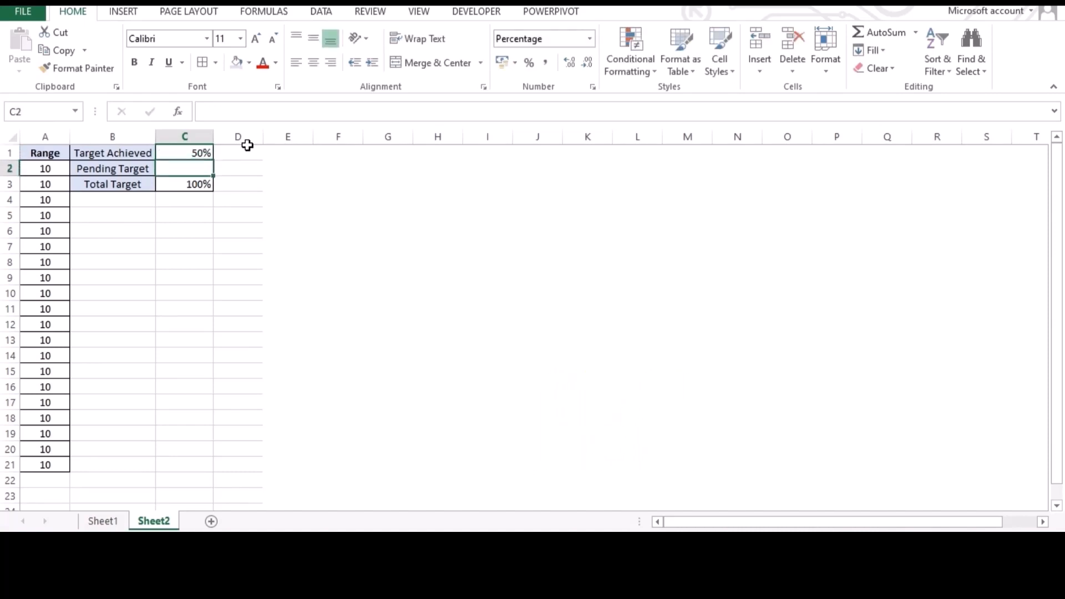
- Calculate Pending Target in cell C2 with the formula =C3-C1
{"action": "type", "text": "="}
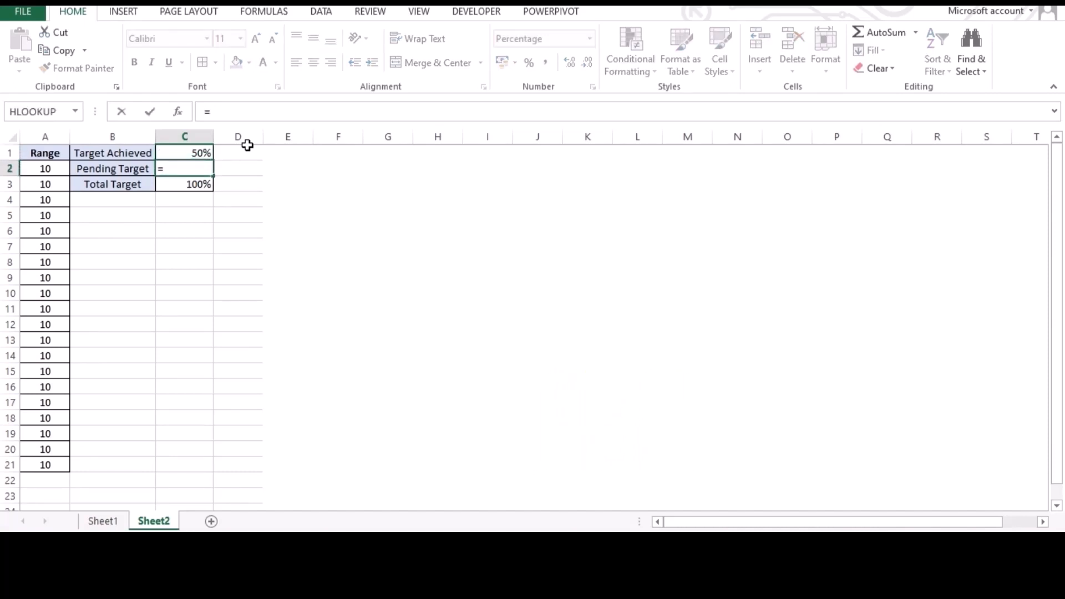
{"action": "key", "text": "Down"}
{"action": "type", "text": "-"}
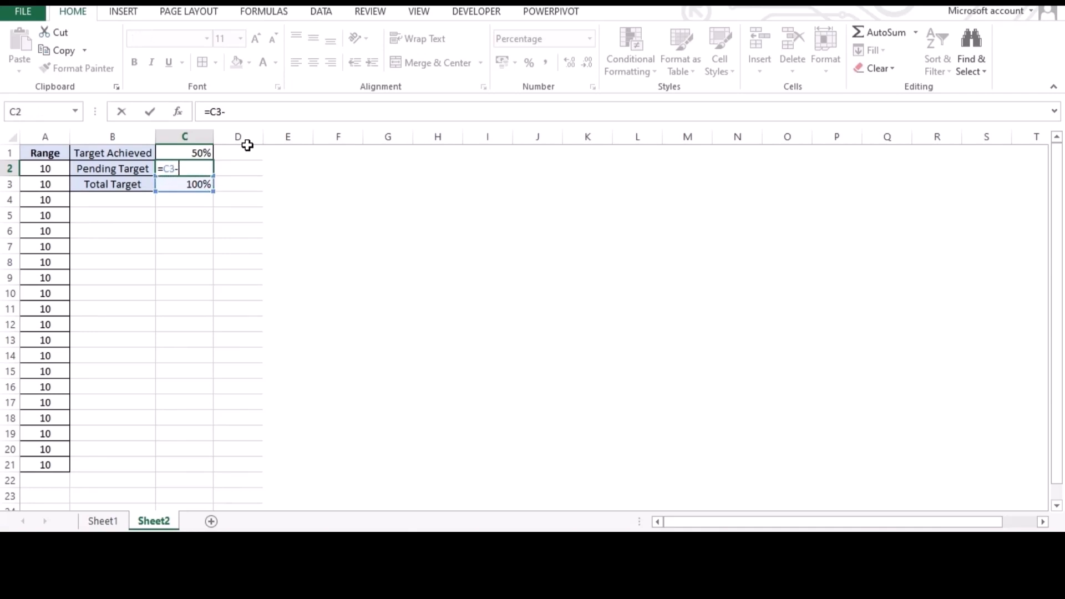
{"action": "key", "text": "Up"}
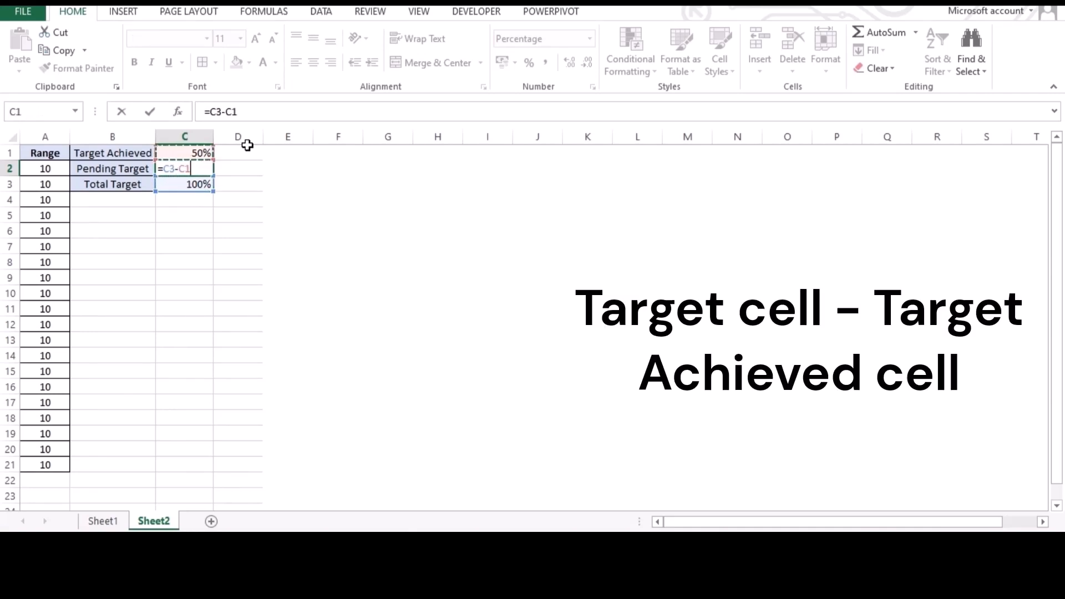
{"action": "key", "text": "Return"}
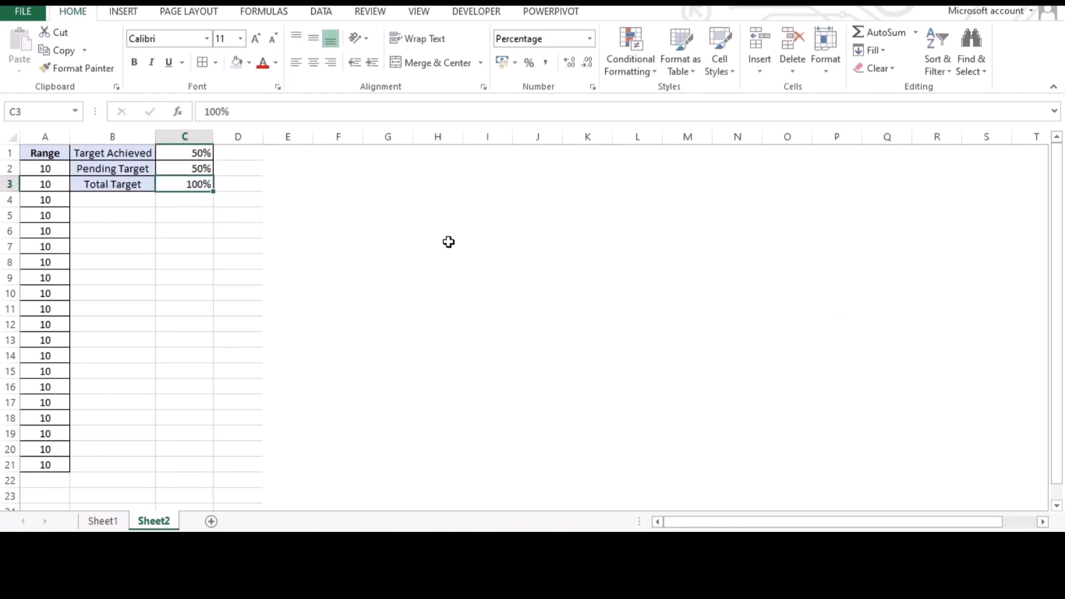
- Insert an empty doughnut chart on Sheet2, starting from a blank cell outside the data
{"action": "left_click", "coordinate": [123, 11]}
{"action": "left_click", "coordinate": [302, 233]}
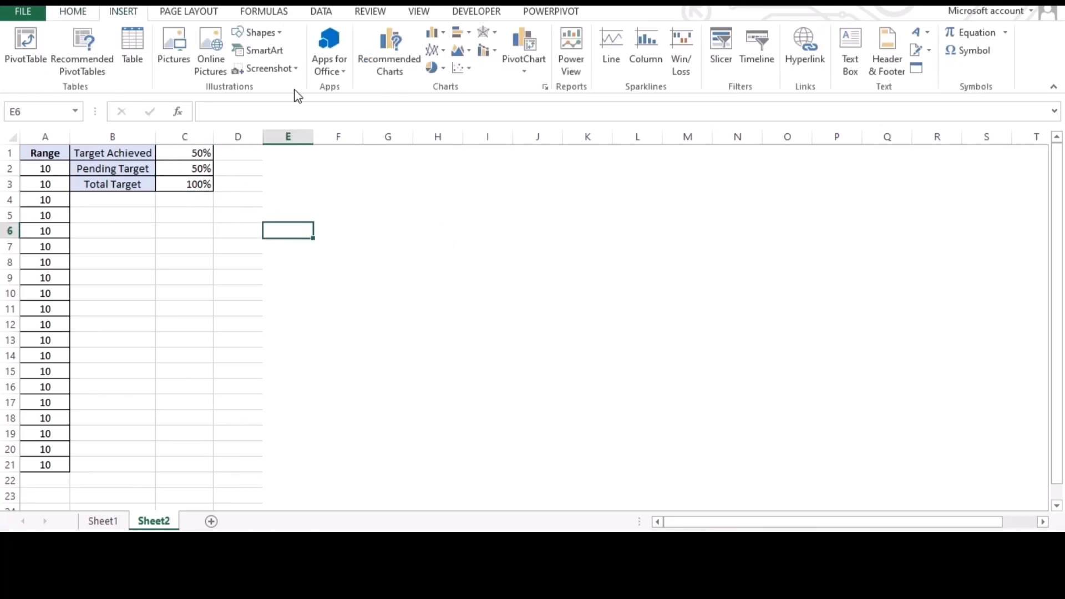
{"action": "left_click", "coordinate": [442, 69]}
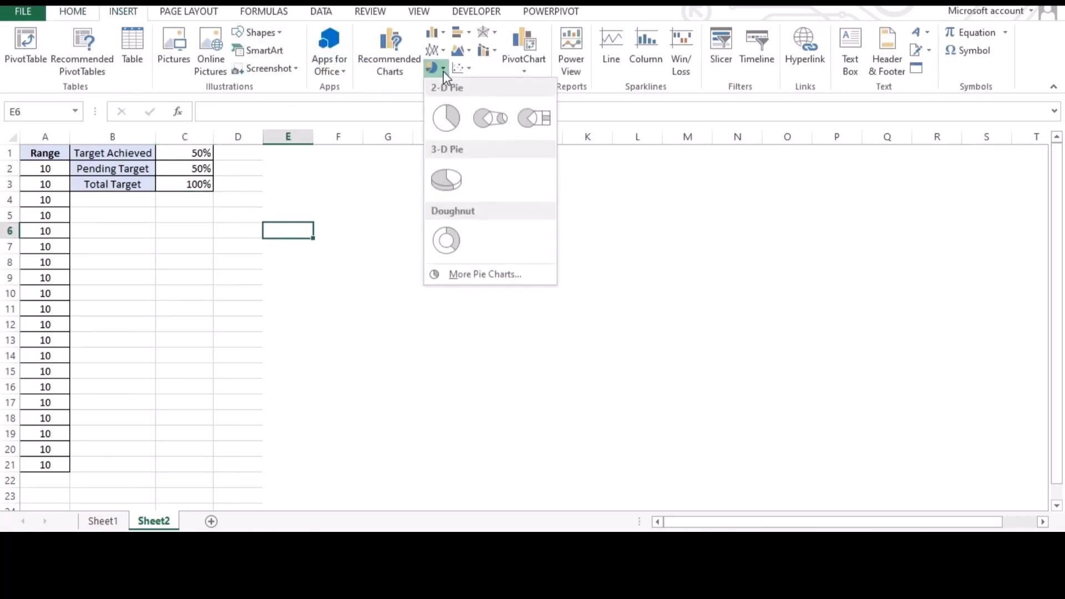
{"action": "left_click", "coordinate": [441, 253]}
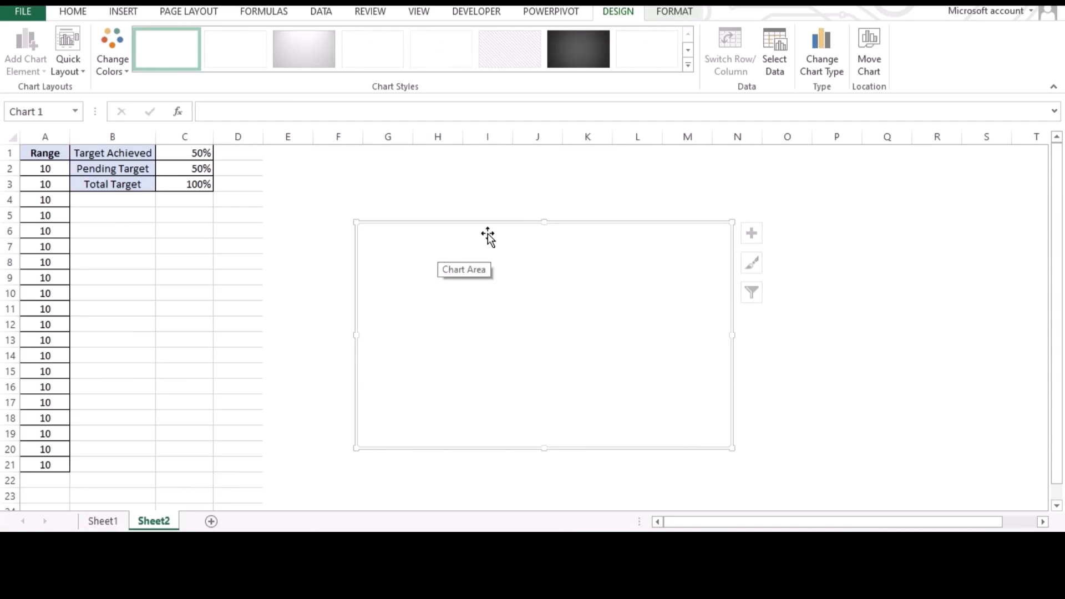
- Add a data series to the empty doughnut chart, named from cell A1 with values from A2:A21
{"action": "right_click", "coordinate": [549, 255]}
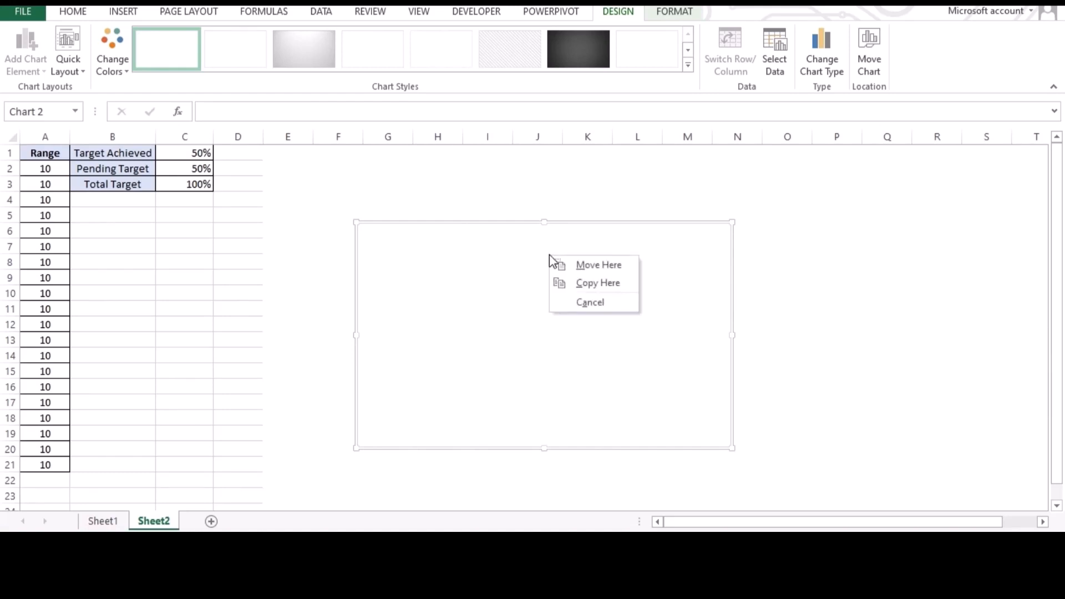
{"action": "right_click", "coordinate": [616, 344]}
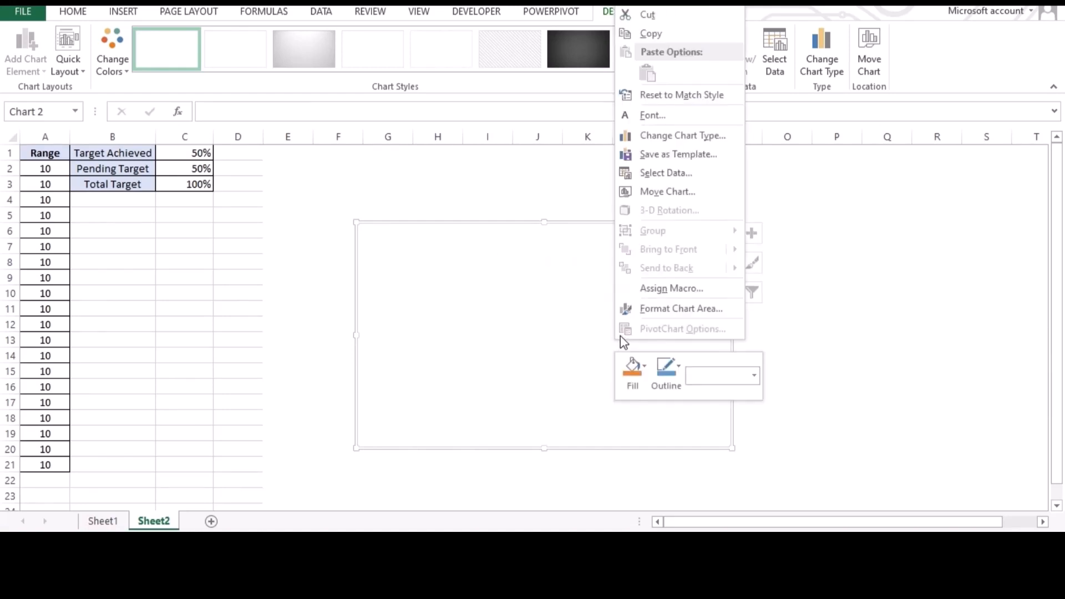
{"action": "left_click", "coordinate": [645, 176]}
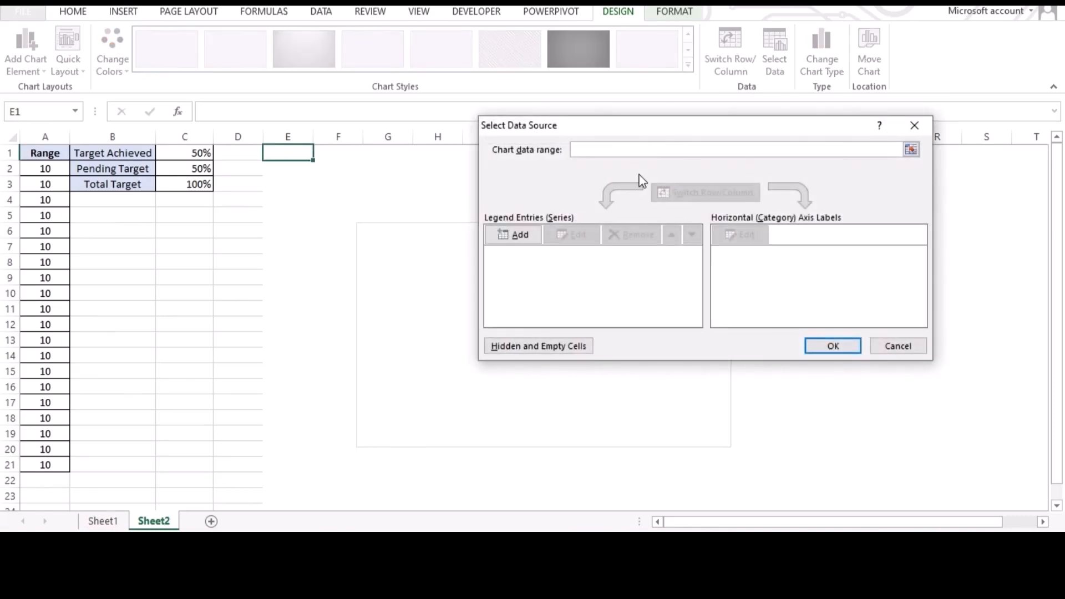
{"action": "left_click", "coordinate": [505, 234]}
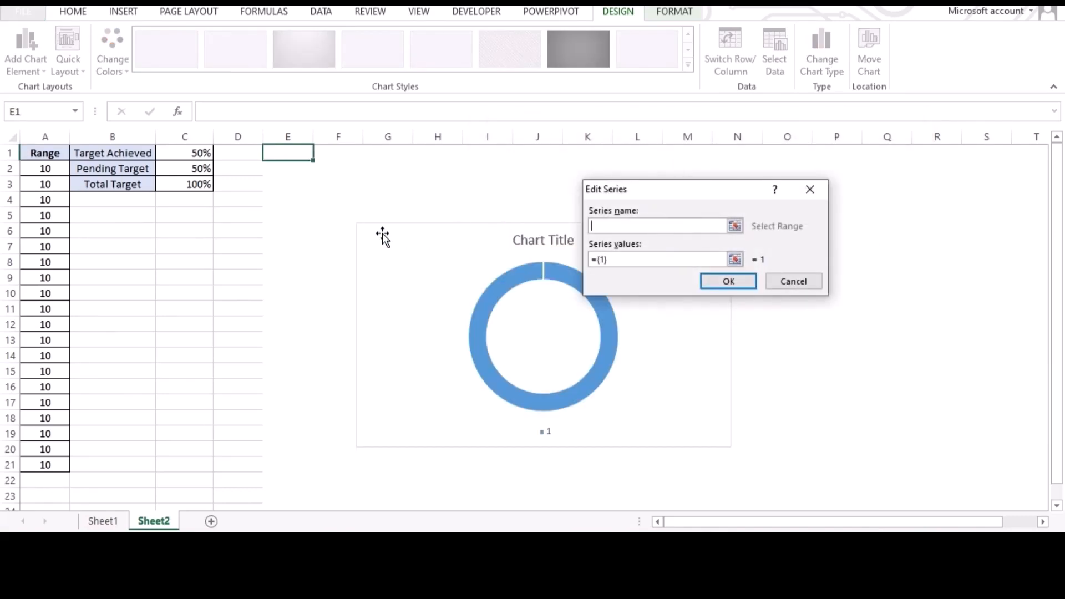
{"action": "left_click", "coordinate": [46, 153]}
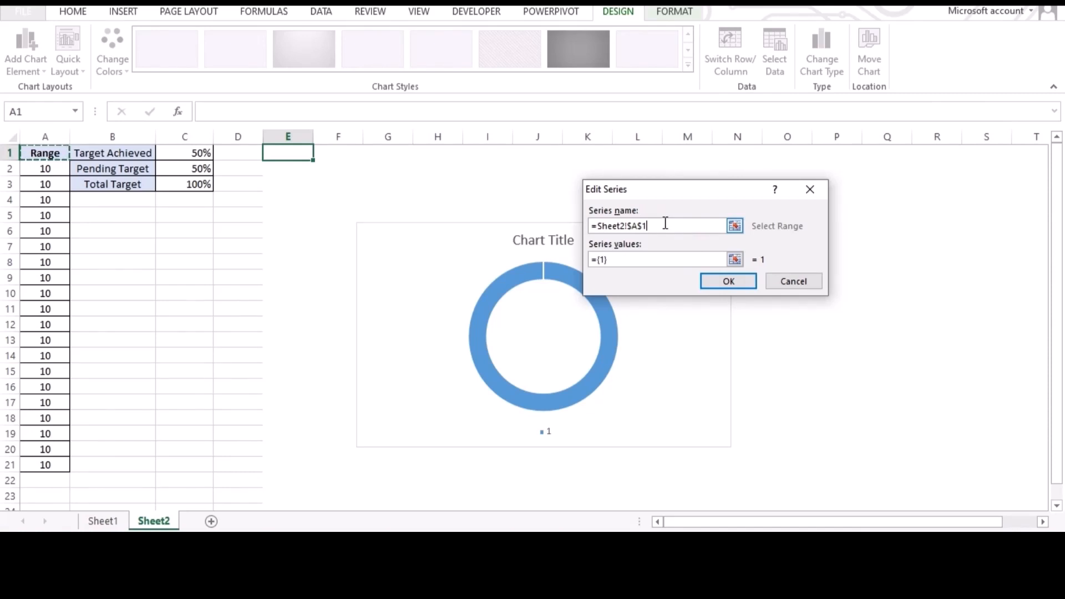
{"action": "left_click", "coordinate": [735, 259]}
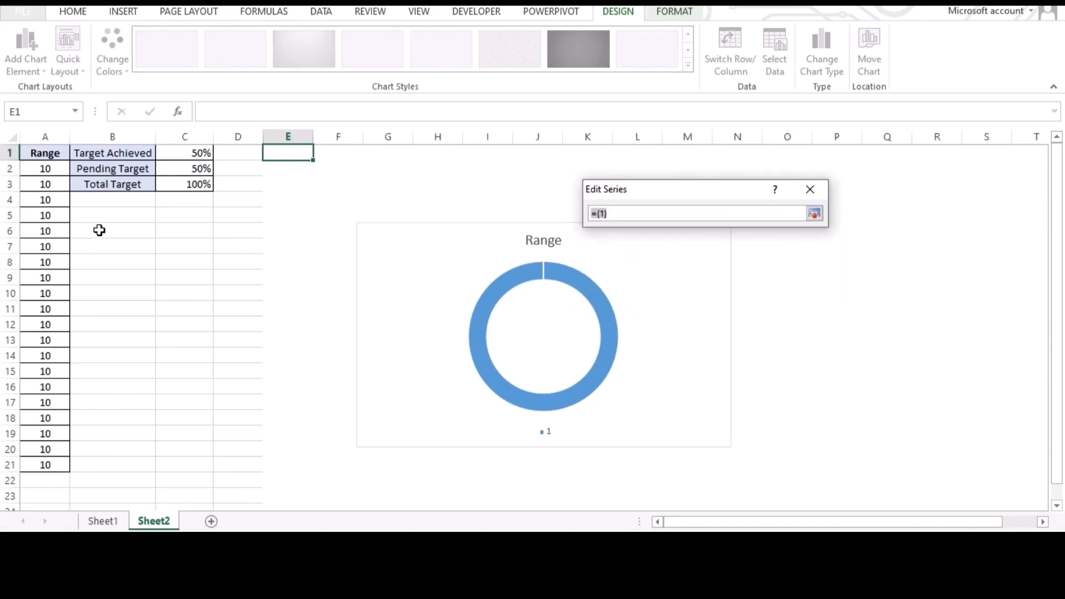
{"action": "left_click_drag", "start_coordinate": [29, 166], "coordinate": [43, 462]}
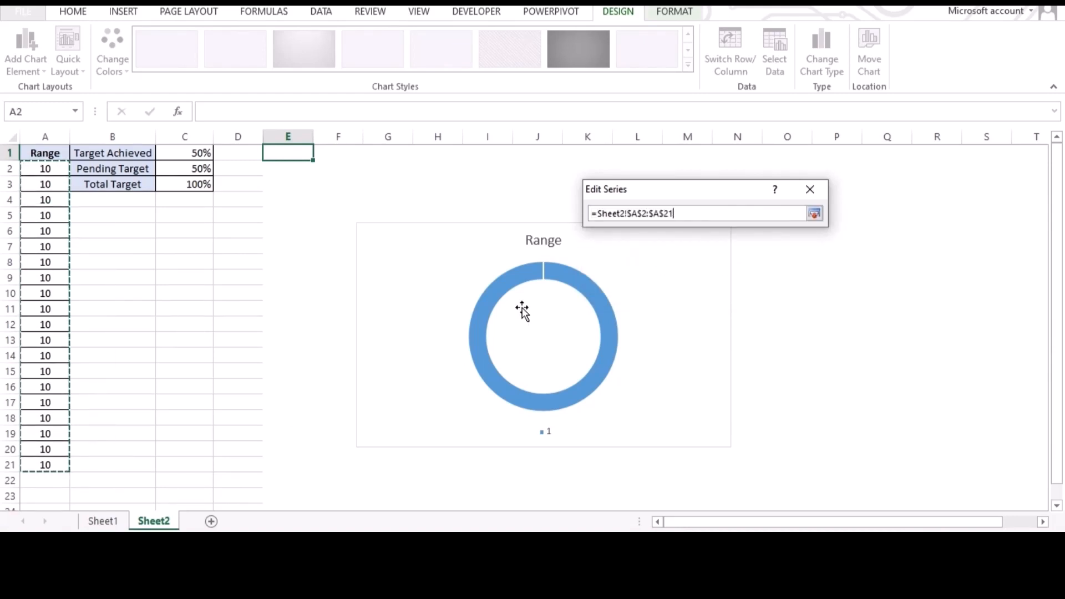
{"action": "left_click", "coordinate": [814, 214]}
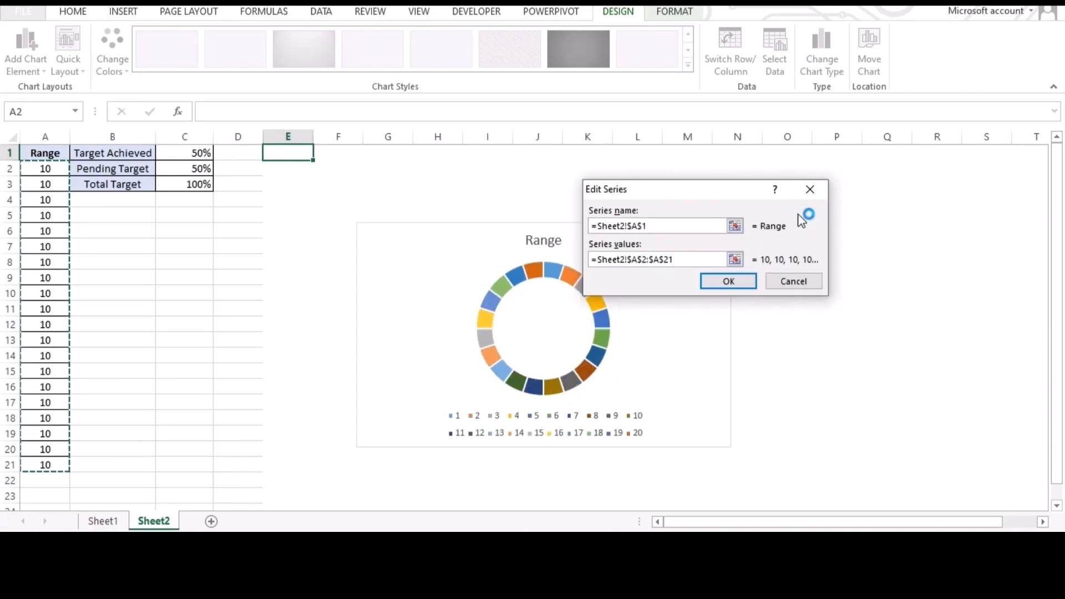
{"action": "left_click", "coordinate": [727, 281]}
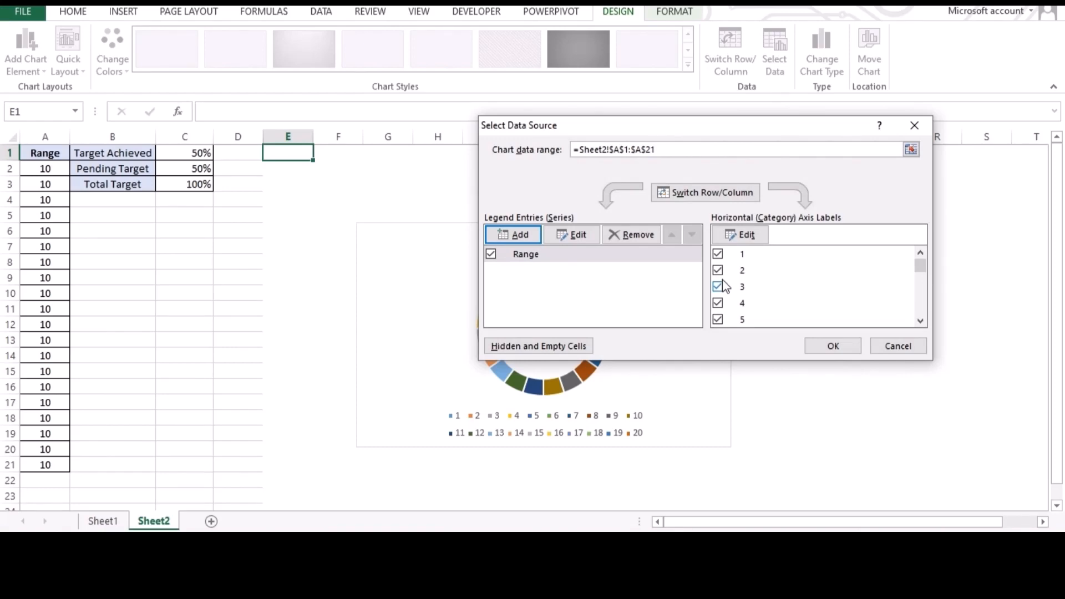
{"action": "left_click", "coordinate": [835, 347]}
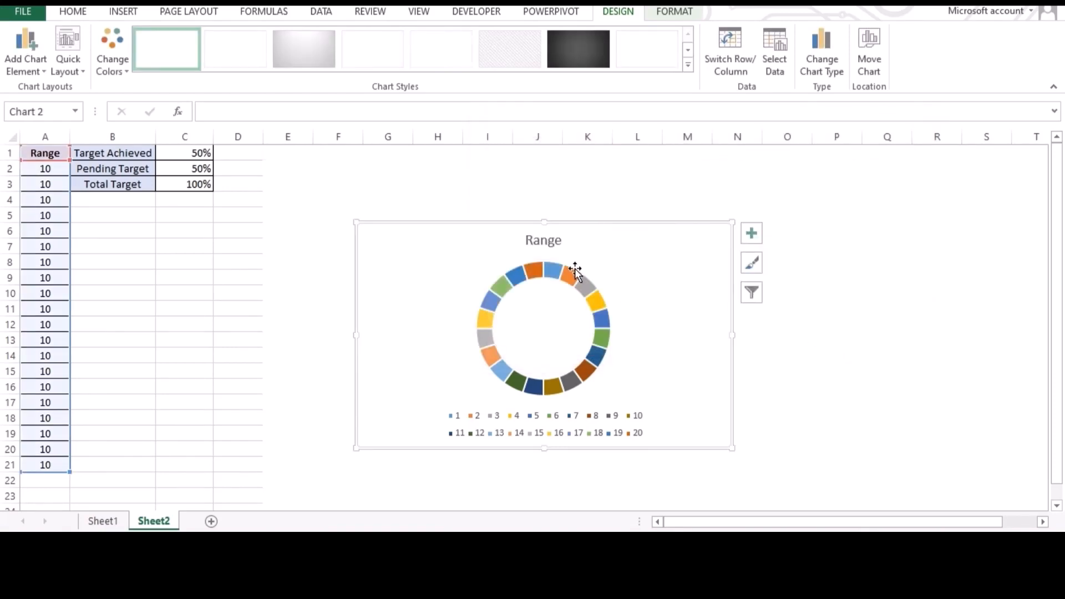
- Remove the chart title and the legend from the doughnut chart
{"action": "left_click", "coordinate": [758, 243]}
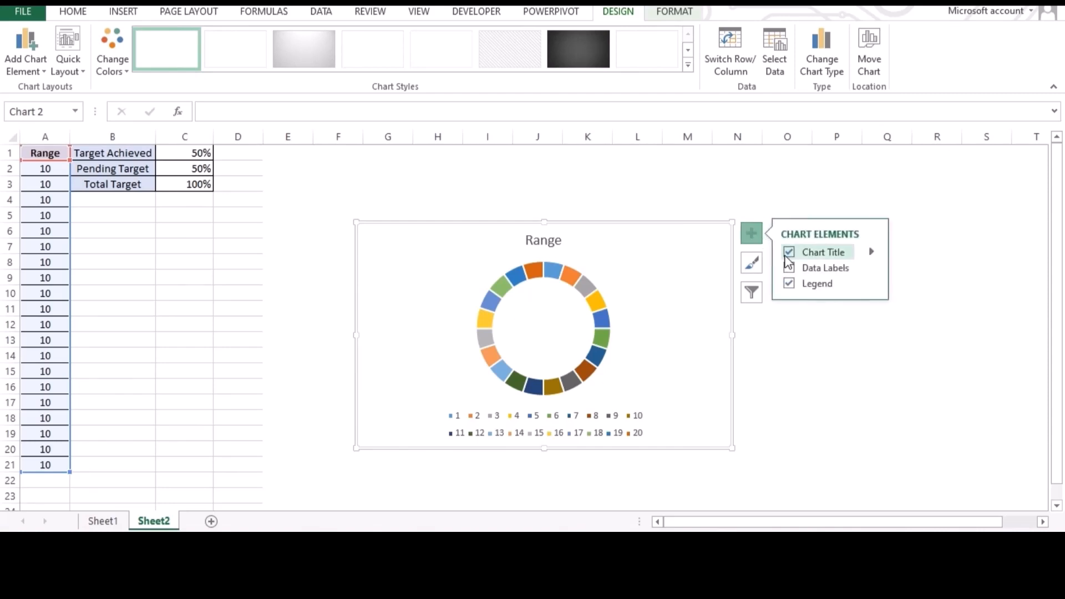
{"action": "left_click", "coordinate": [789, 252]}
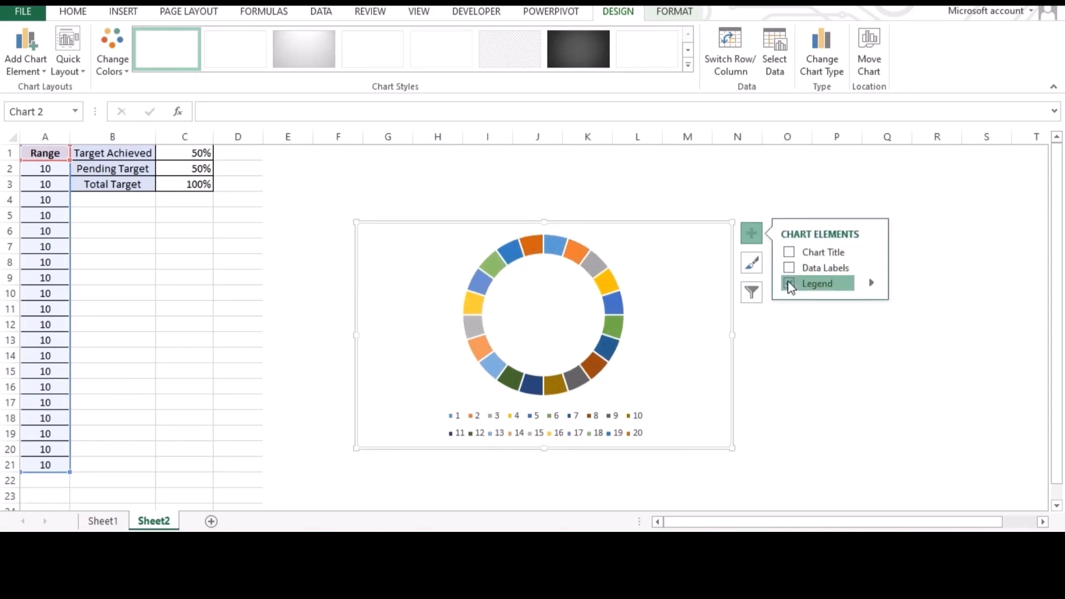
{"action": "left_click", "coordinate": [789, 284]}
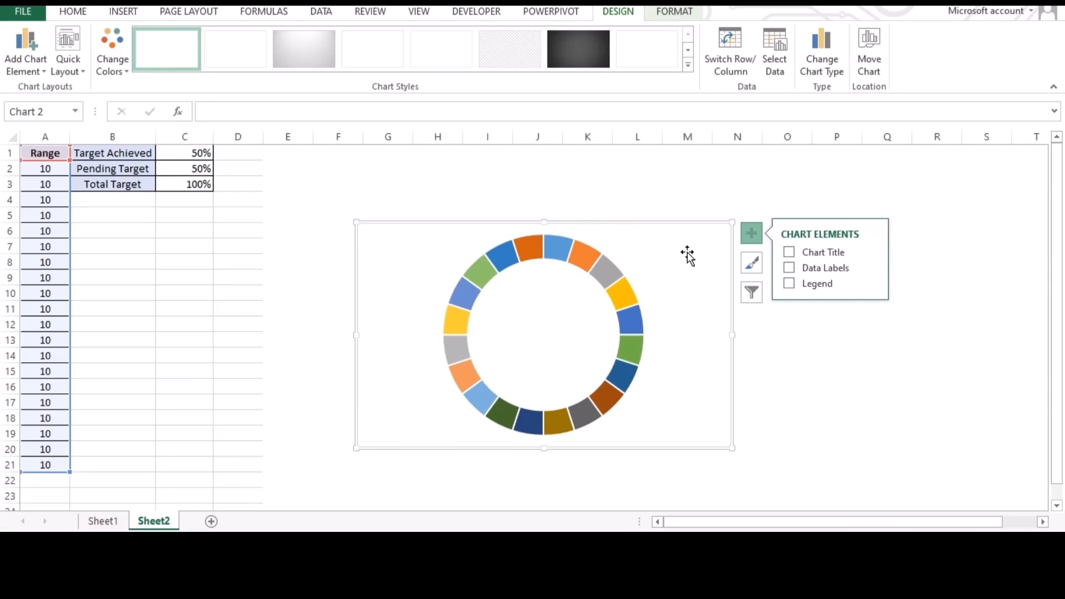
- Set the Doughnut Explosion of the Range series to 5%
{"action": "right_click", "coordinate": [589, 262]}
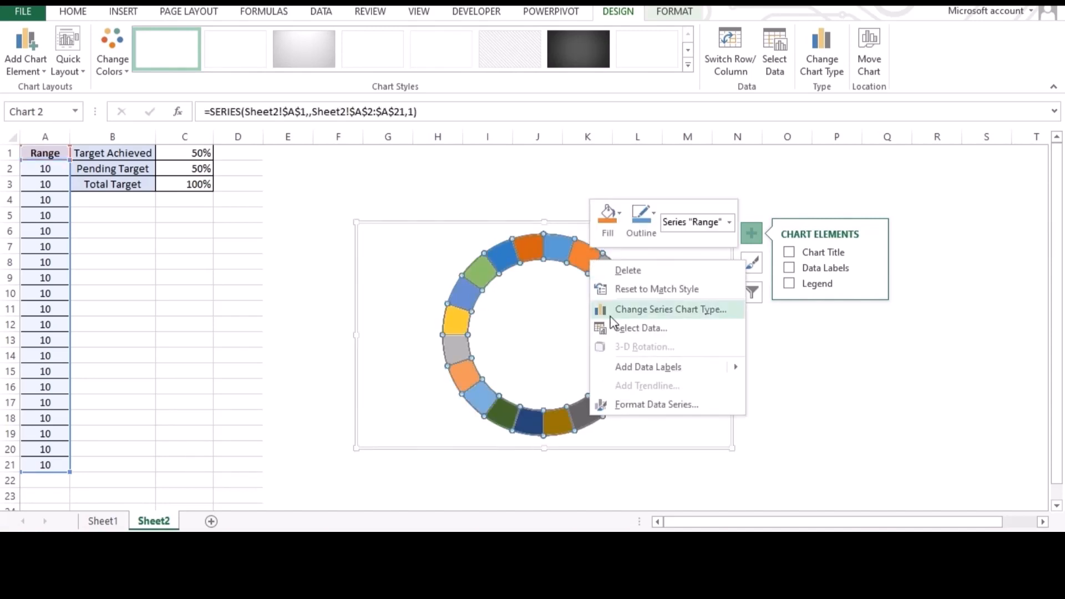
{"action": "left_click", "coordinate": [635, 407]}
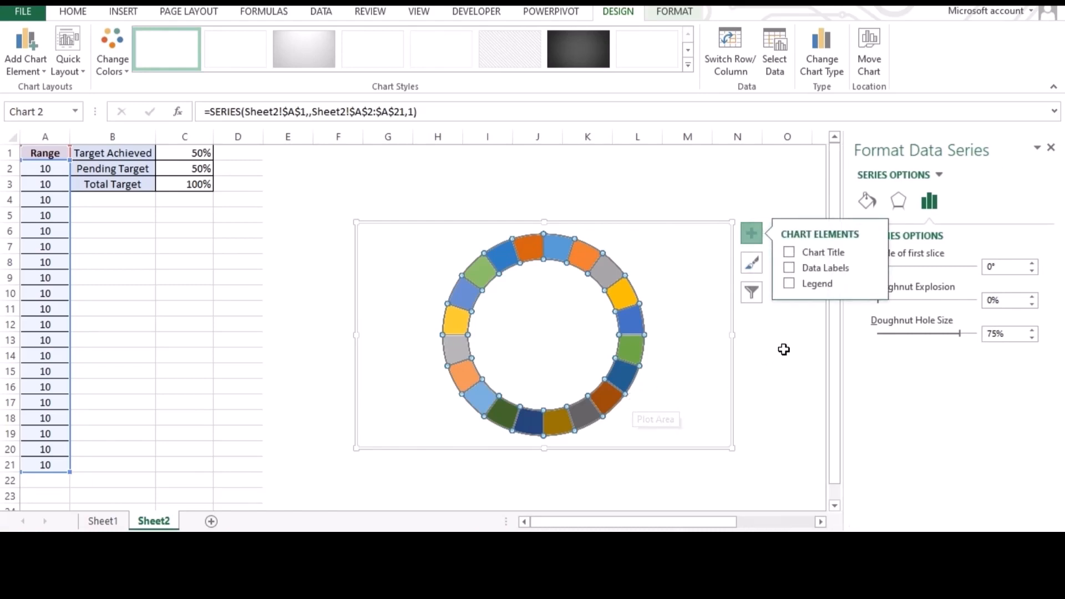
{"action": "left_click", "coordinate": [748, 234]}
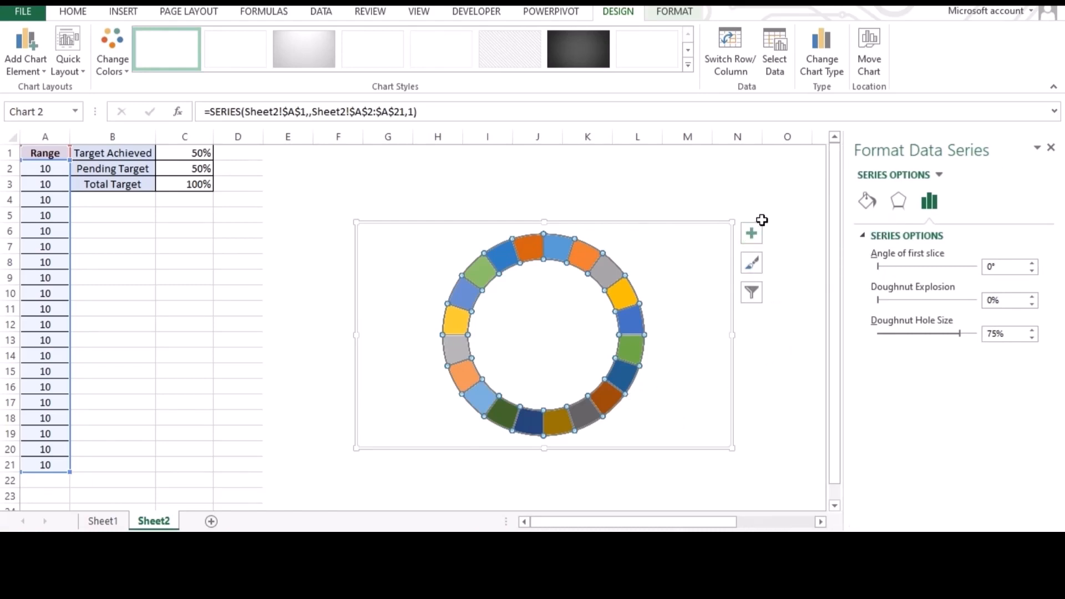
{"action": "left_click", "coordinate": [1032, 297]}
{"action": "left_click", "coordinate": [1032, 298]}
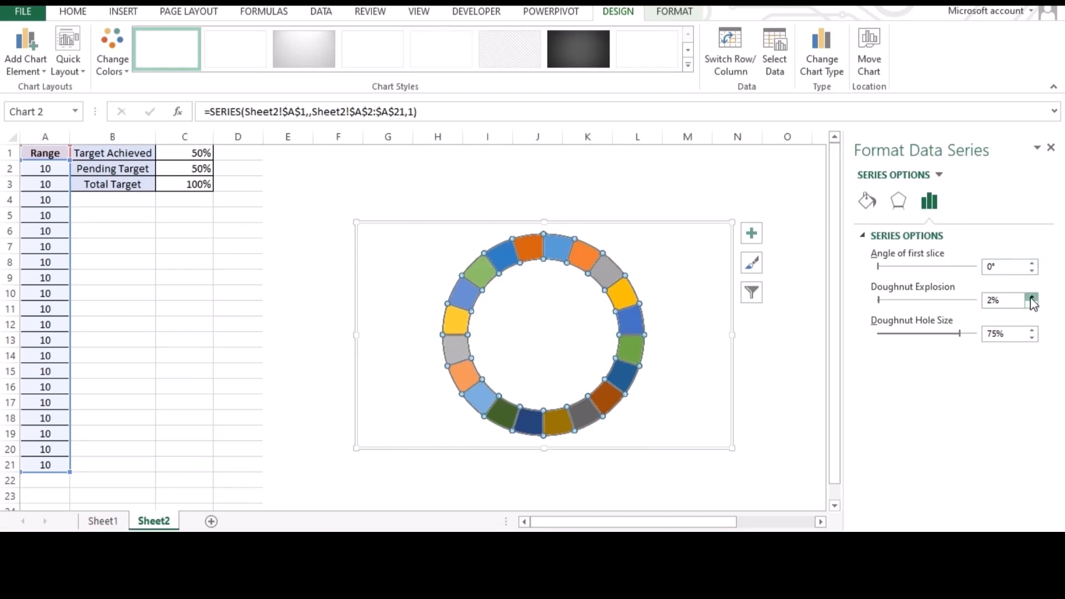
{"action": "left_click", "coordinate": [1032, 297]}
{"action": "left_click", "coordinate": [1032, 297]}
{"action": "left_click", "coordinate": [1032, 298]}
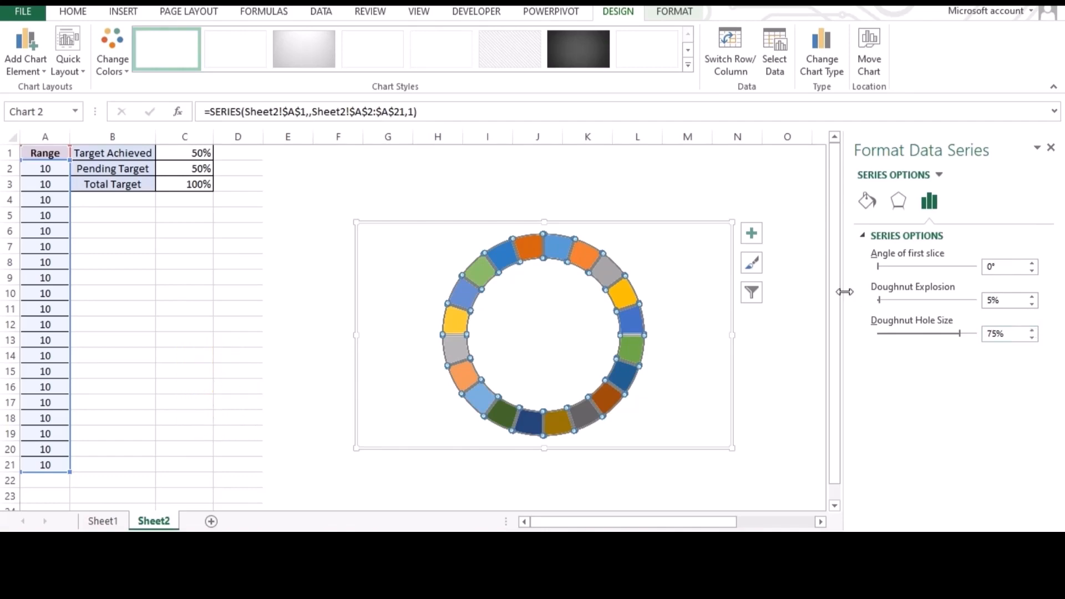
{"action": "left_click", "coordinate": [693, 295]}
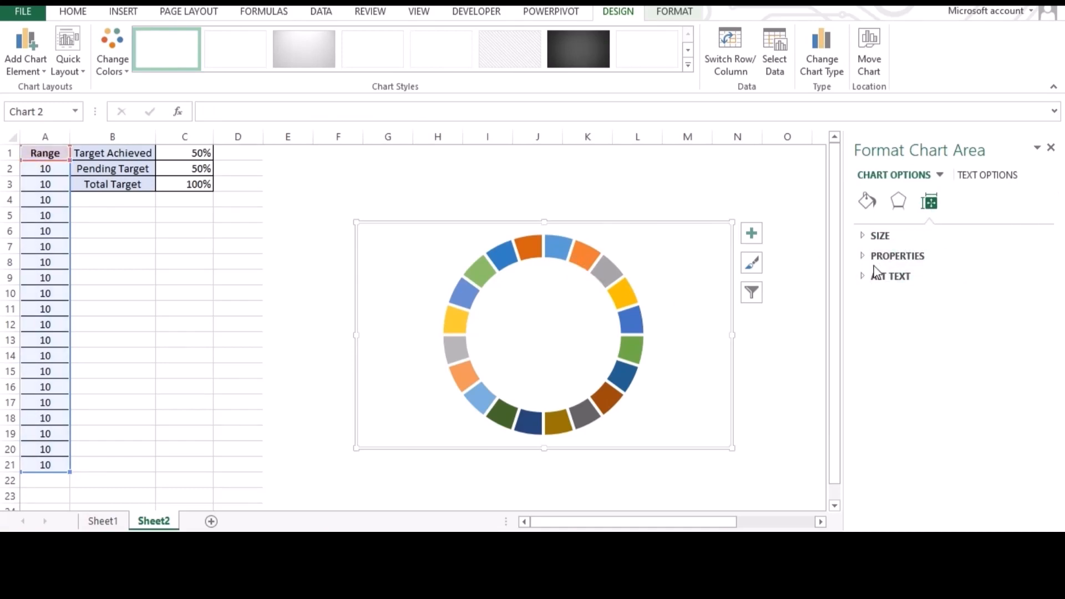
{"action": "left_click", "coordinate": [867, 204]}
{"action": "left_click", "coordinate": [933, 202]}
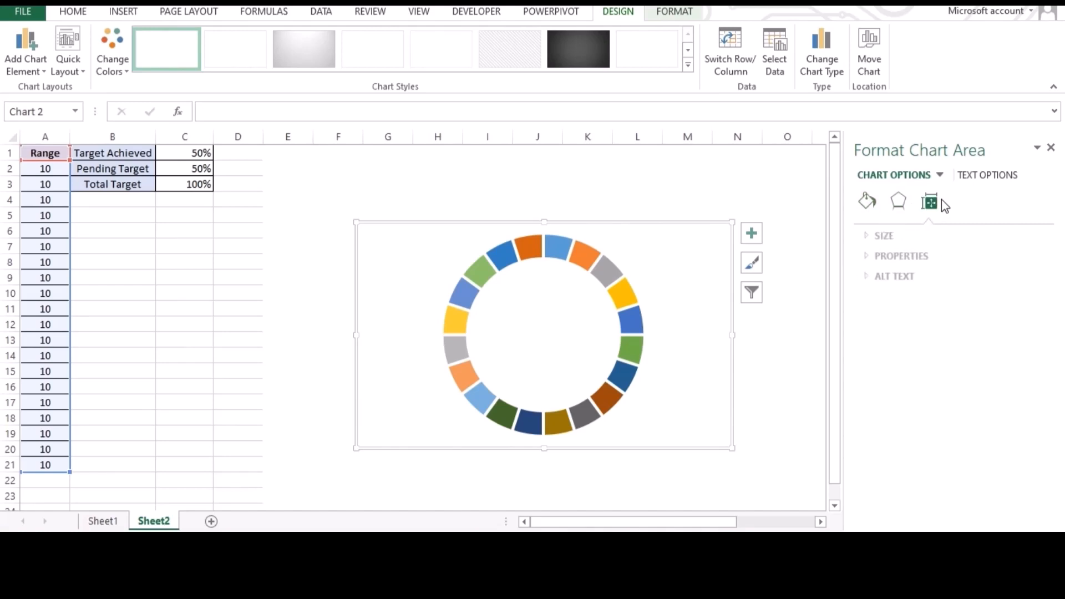
{"action": "left_click", "coordinate": [898, 202]}
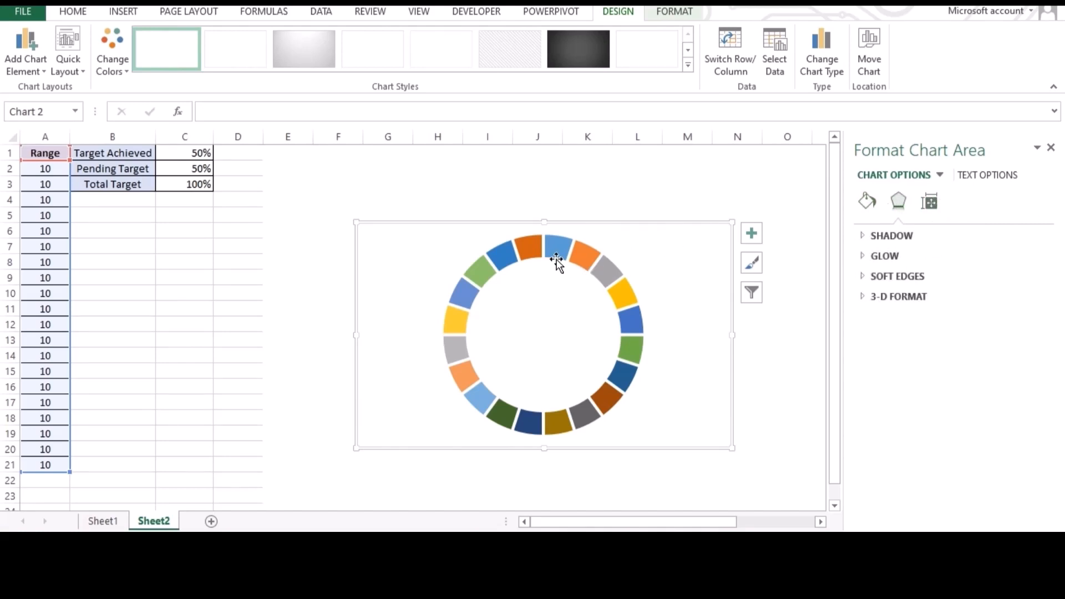
- Give all slices of the Range series a solid fill in the darkest green theme color
{"action": "left_click", "coordinate": [611, 279]}
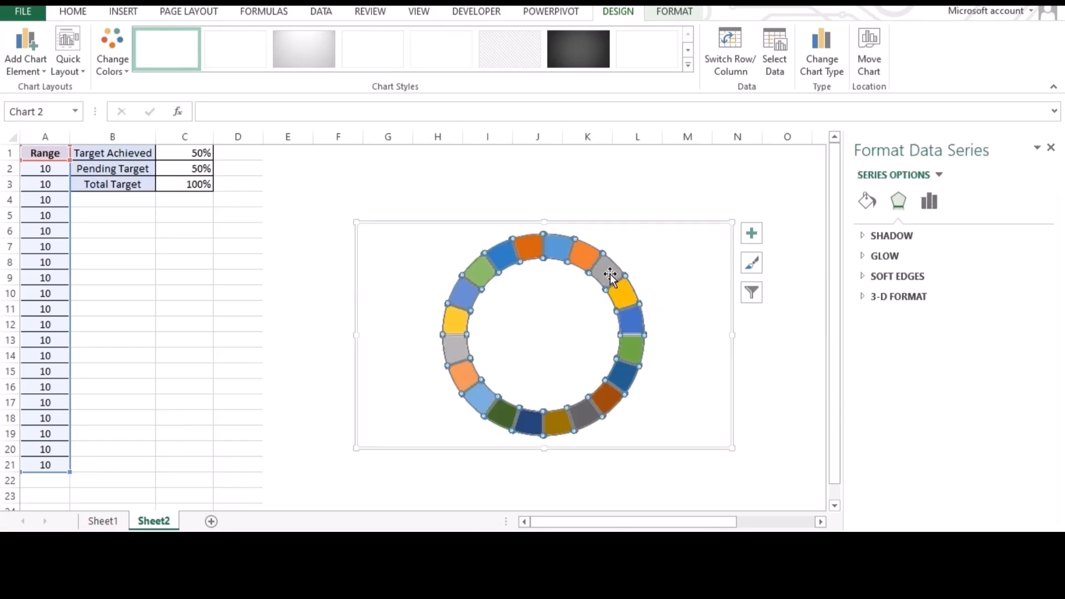
{"action": "left_click", "coordinate": [875, 204]}
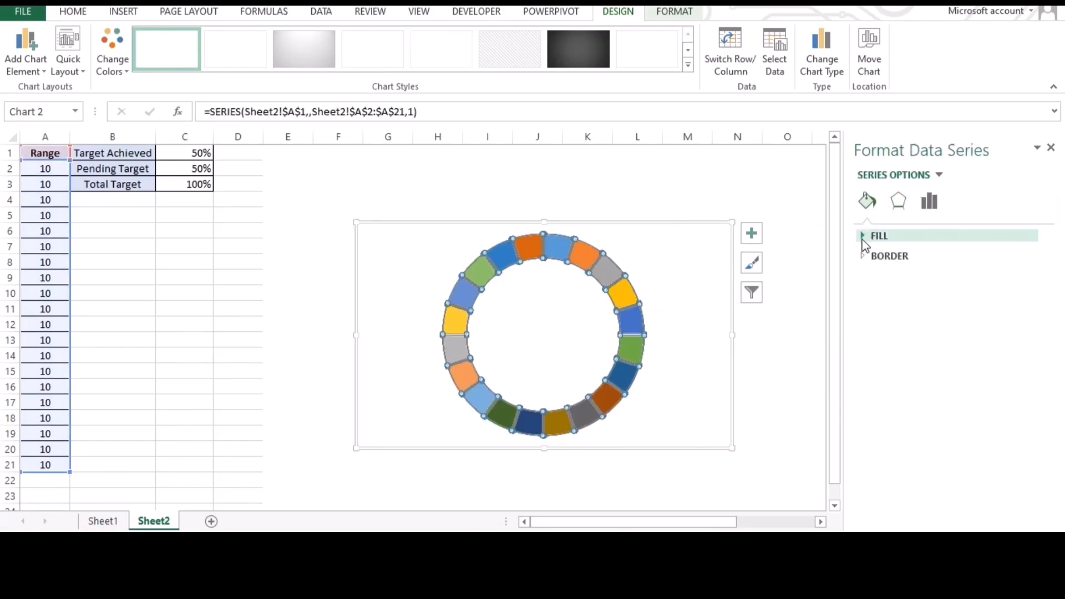
{"action": "left_click", "coordinate": [861, 239]}
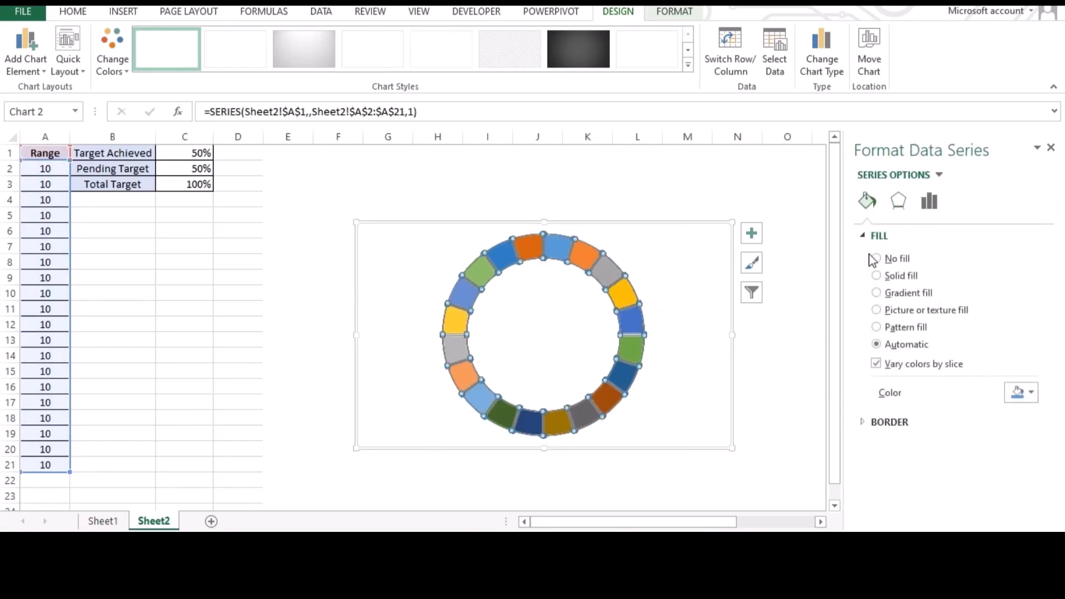
{"action": "left_click", "coordinate": [877, 276]}
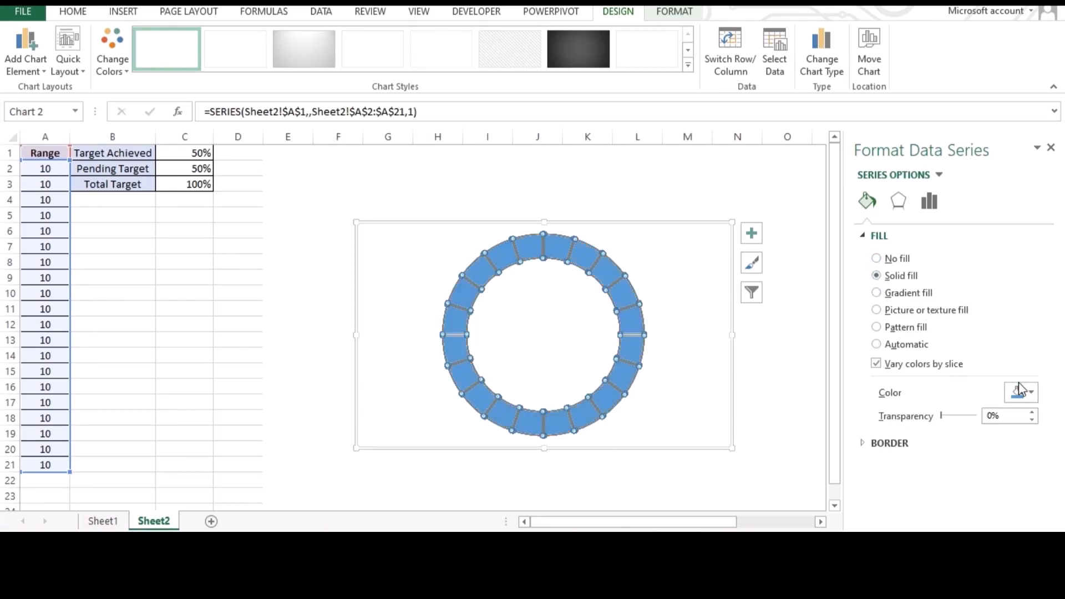
{"action": "left_click", "coordinate": [1032, 395]}
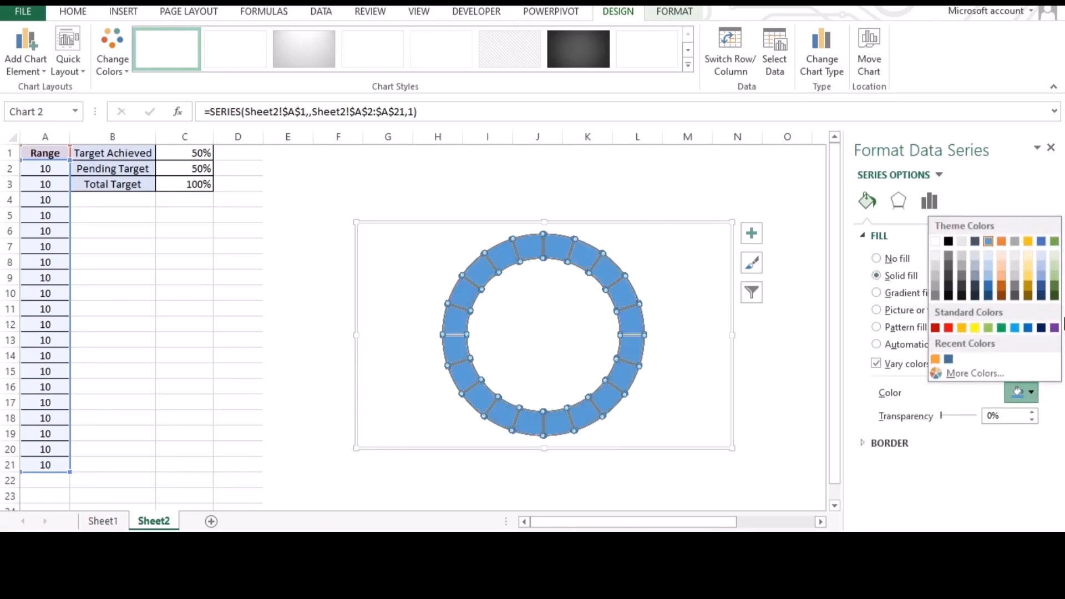
{"action": "left_click", "coordinate": [1054, 297]}
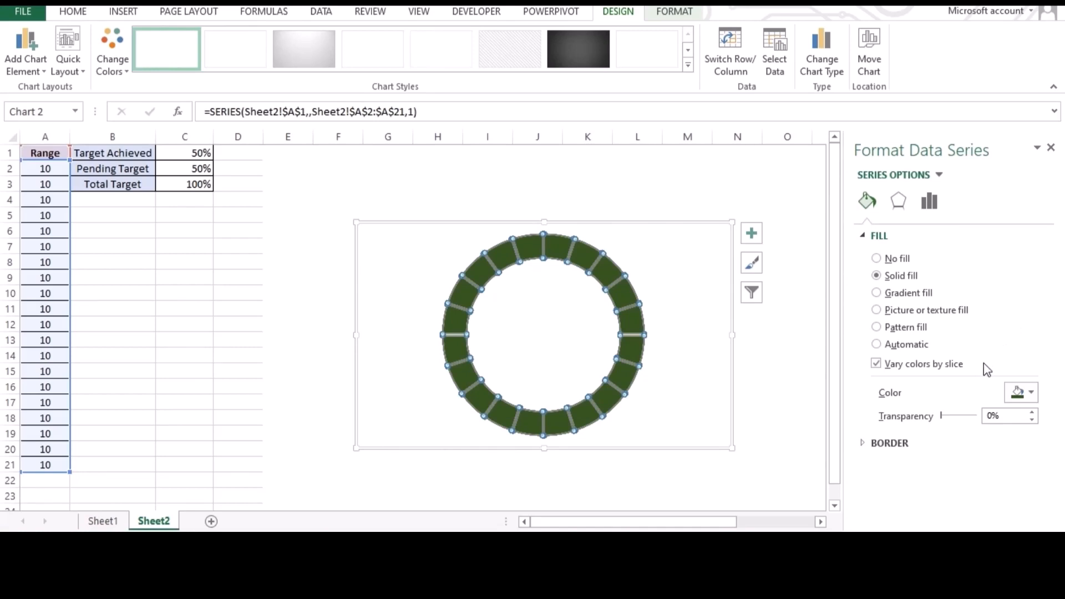
- Give the Range series' slices a solid white border line
{"action": "left_click", "coordinate": [868, 443]}
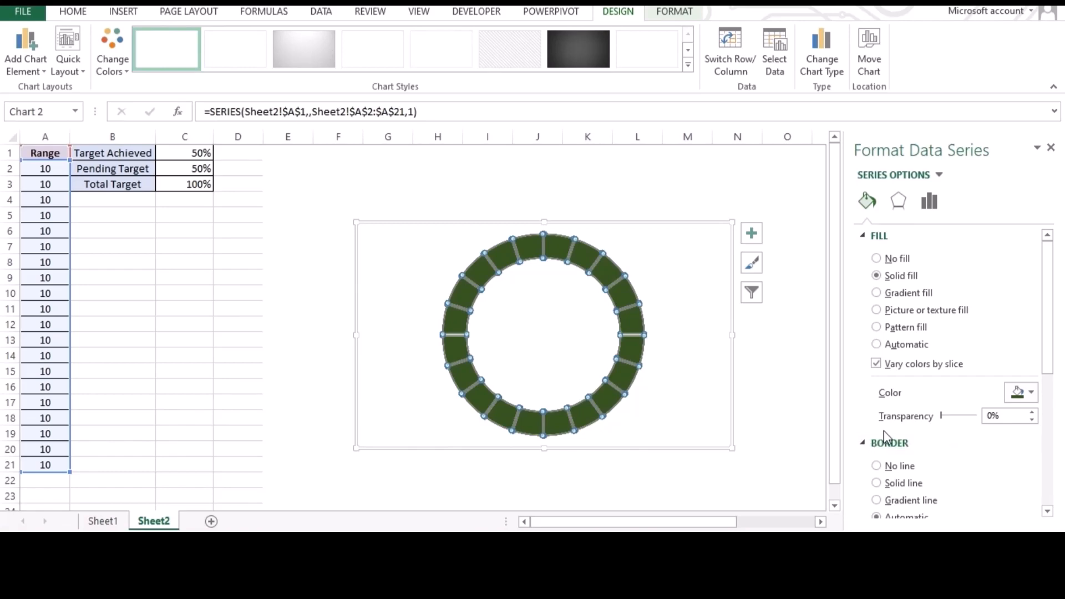
{"action": "scroll", "coordinate": [886, 435], "scroll_direction": "down", "scroll_amount": 1}
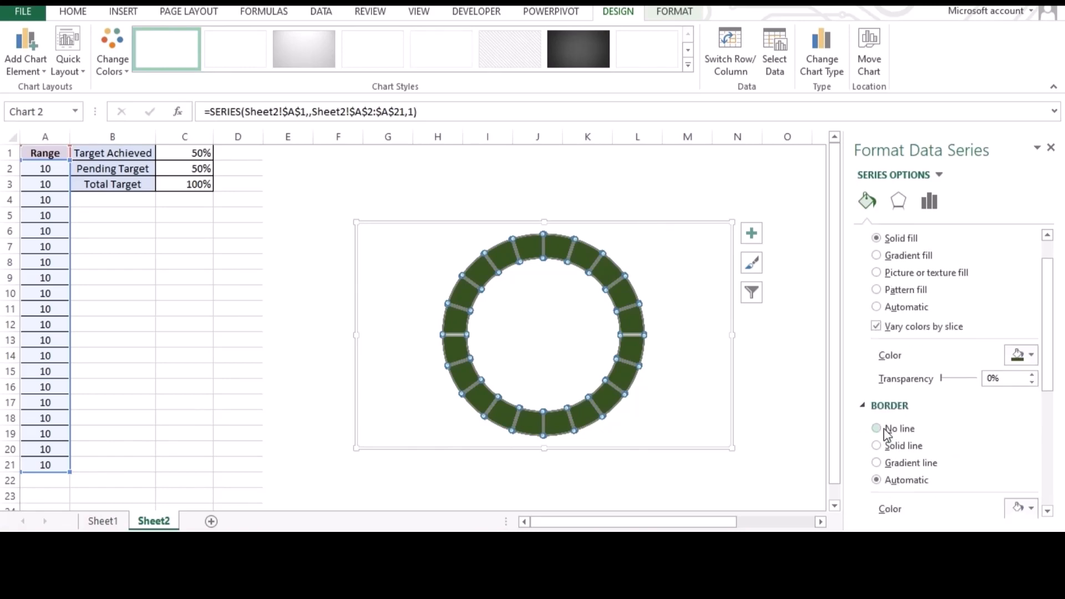
{"action": "left_click", "coordinate": [876, 446]}
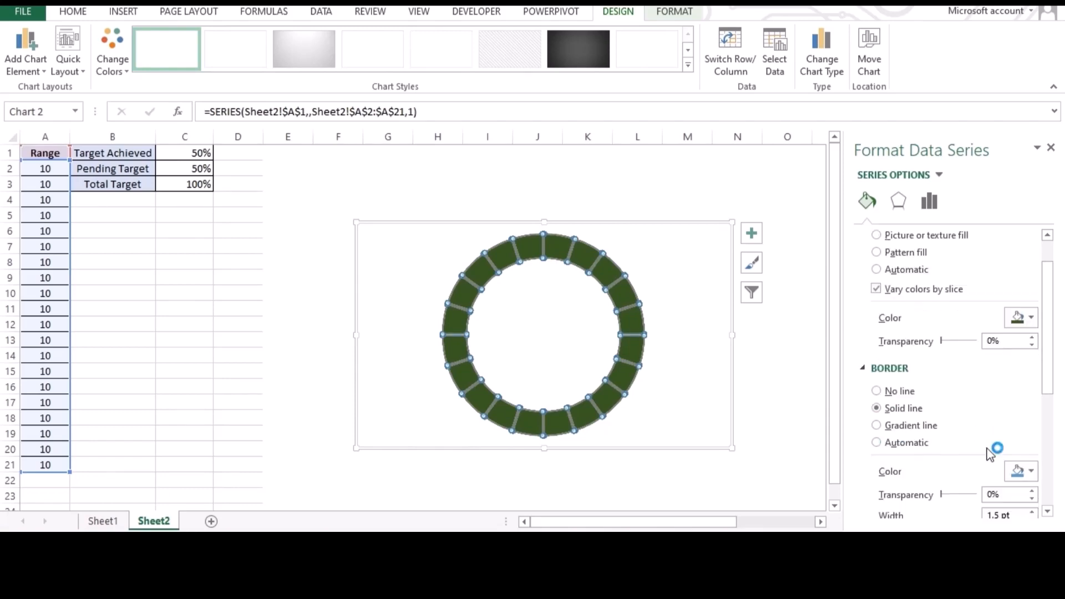
{"action": "scroll", "coordinate": [1015, 444], "scroll_direction": "down", "scroll_amount": 2}
{"action": "left_click", "coordinate": [1032, 435]}
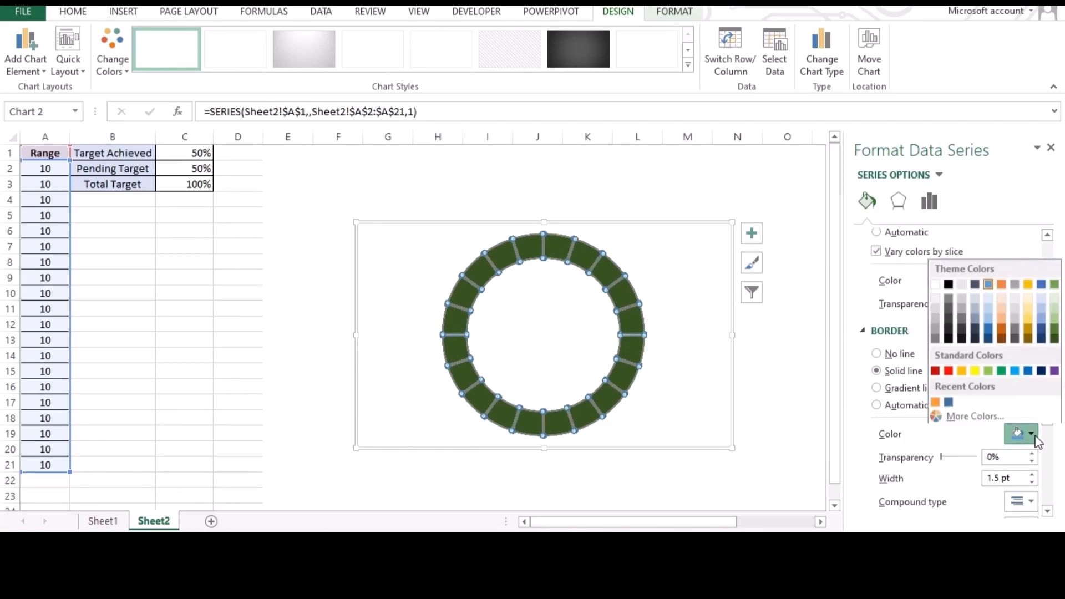
{"action": "left_click", "coordinate": [936, 284]}
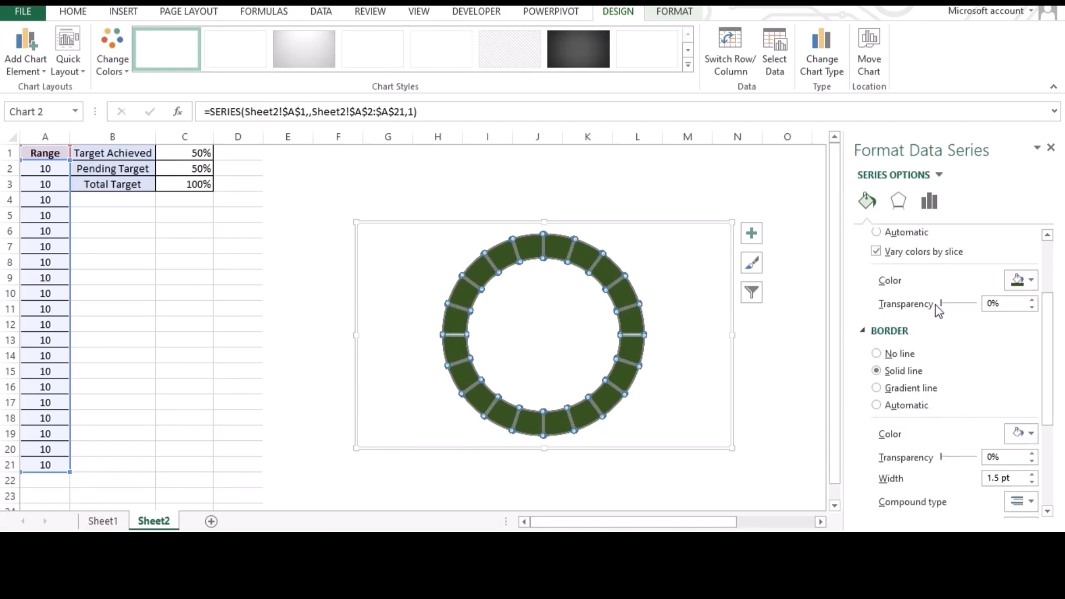
{"action": "left_click", "coordinate": [711, 336]}
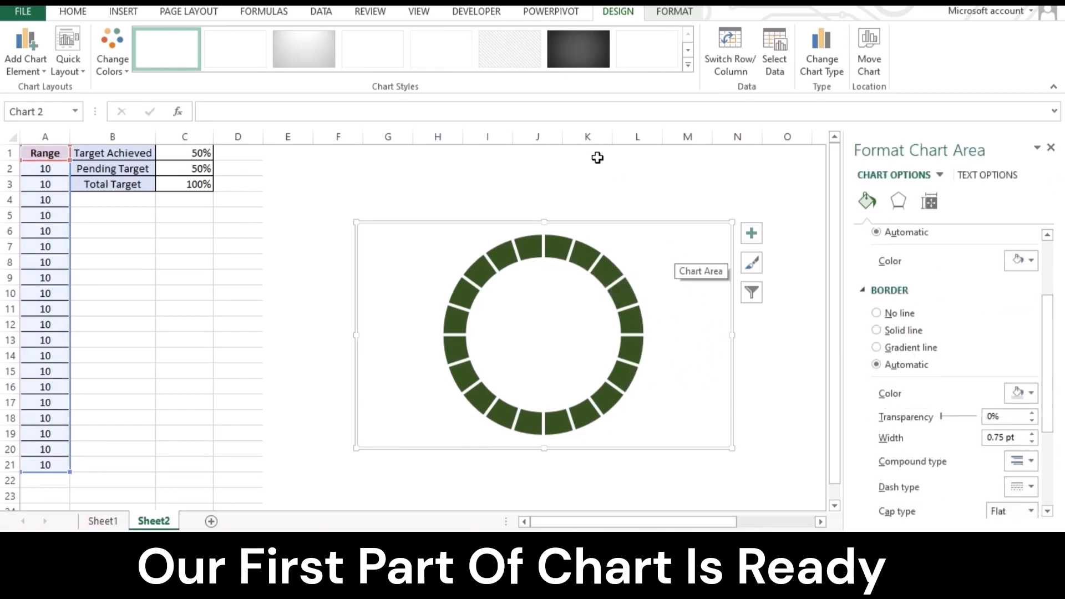
- Add a second data series named SPeed to the doughnut chart, using only cells C1:C2 as its values
{"action": "left_click", "coordinate": [322, 181]}
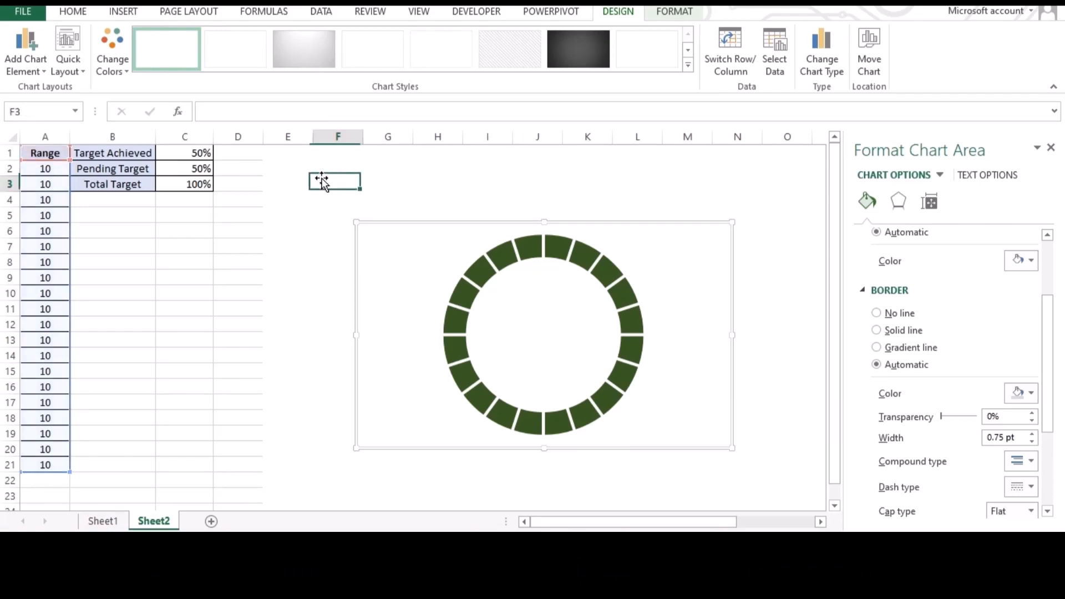
{"action": "left_click", "coordinate": [372, 242]}
{"action": "right_click", "coordinate": [372, 242]}
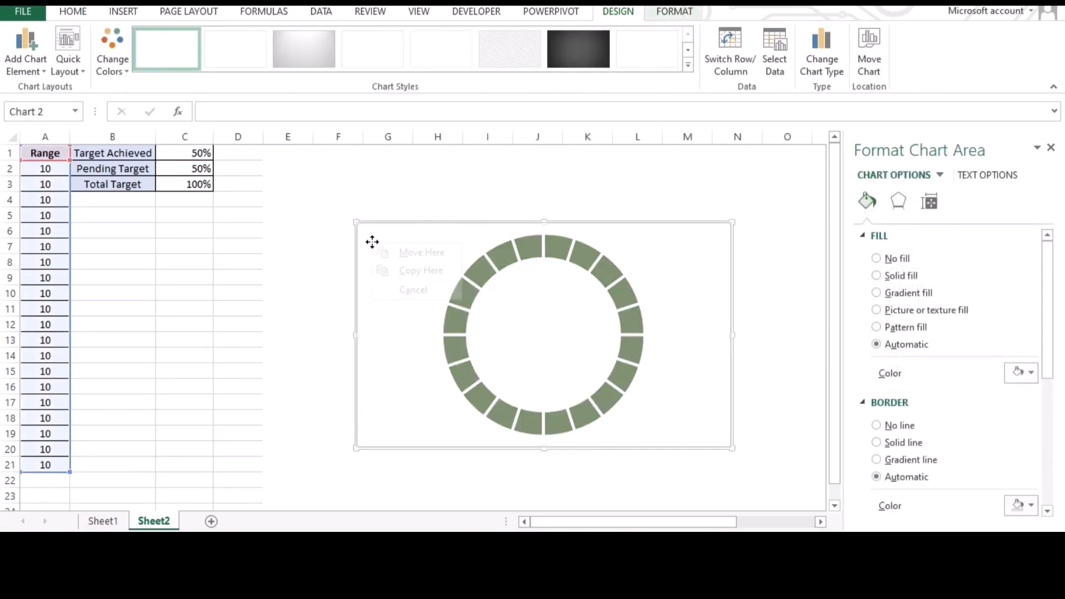
{"action": "right_click", "coordinate": [396, 369]}
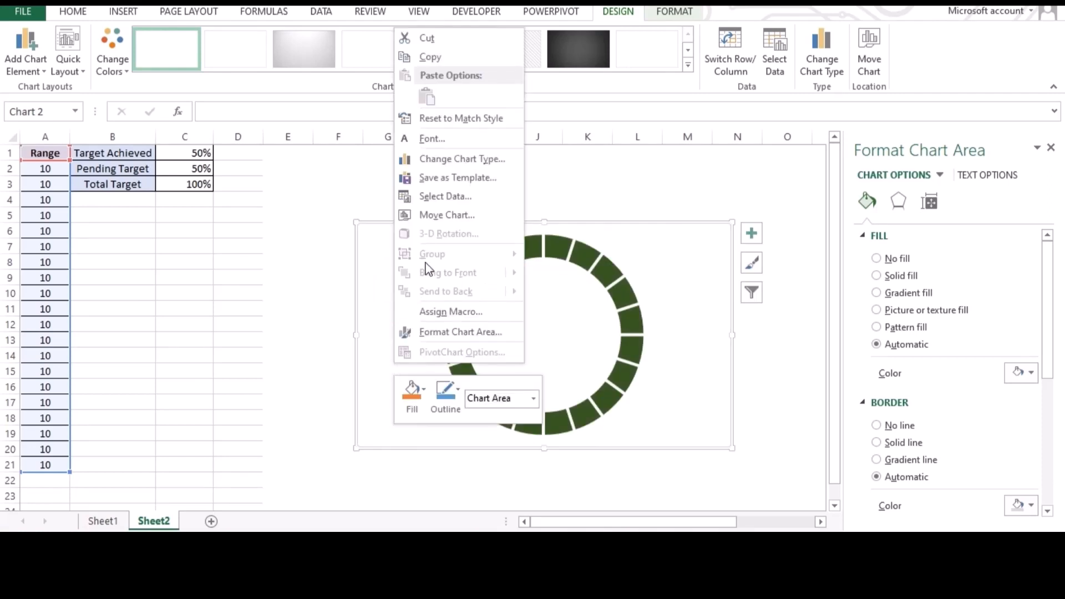
{"action": "left_click", "coordinate": [440, 196]}
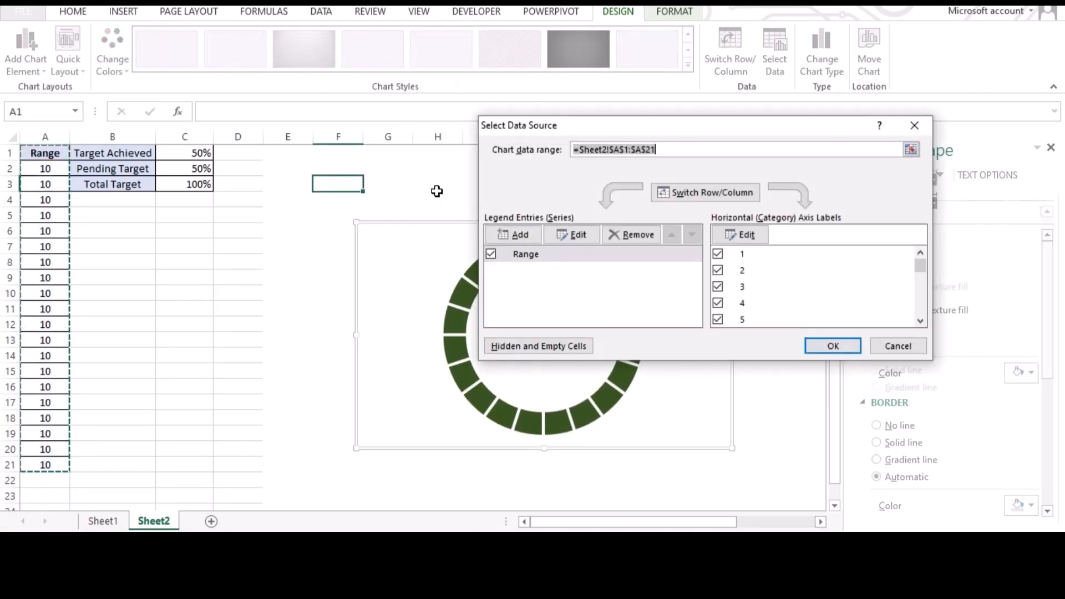
{"action": "left_click", "coordinate": [517, 234]}
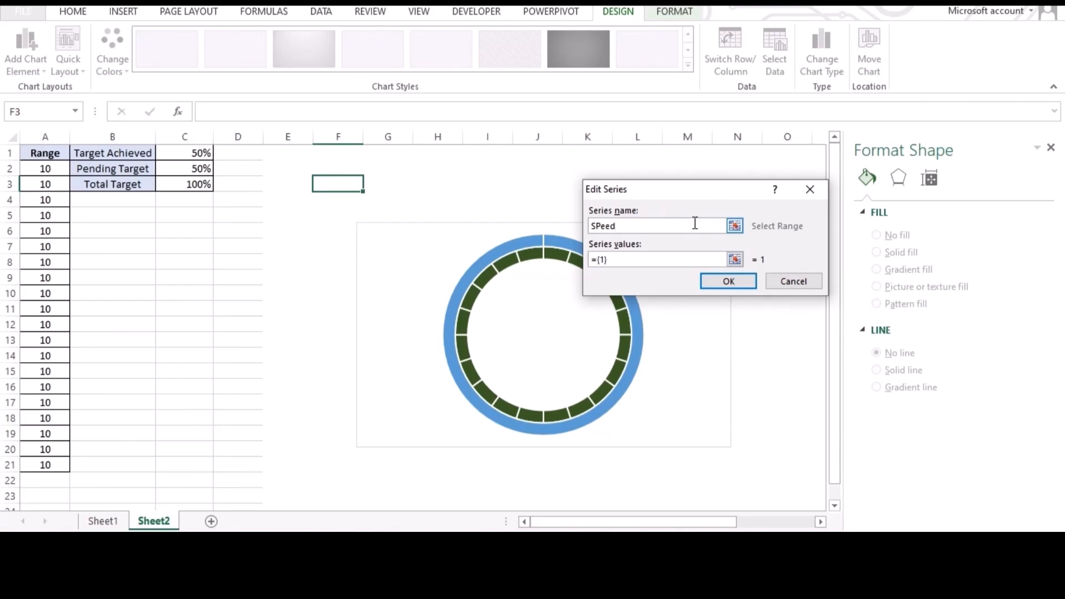
{"action": "left_click", "coordinate": [736, 259]}
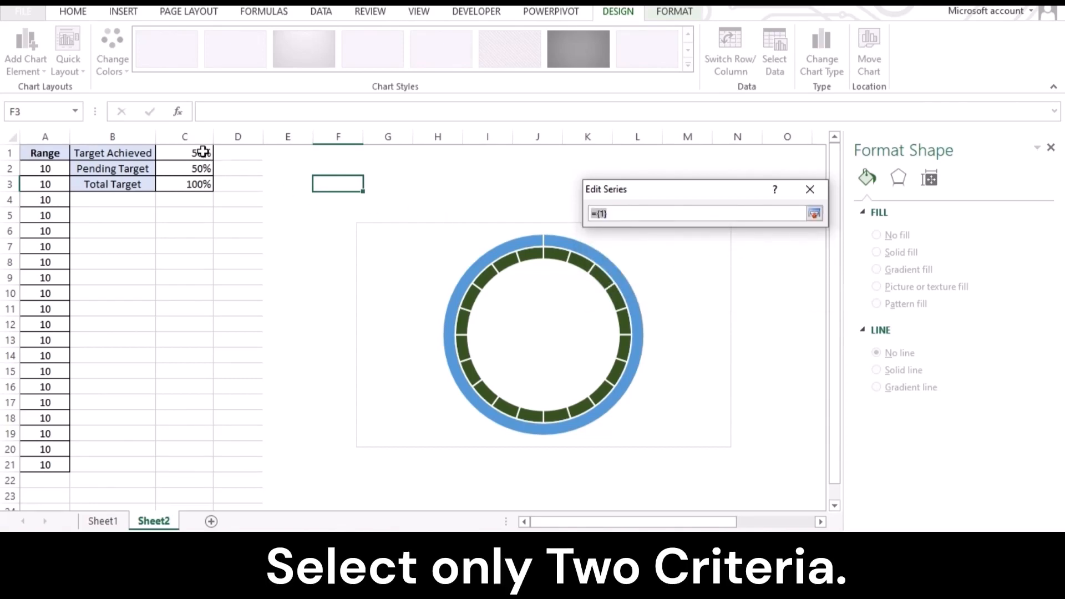
{"action": "left_click_drag", "start_coordinate": [203, 151], "coordinate": [199, 168]}
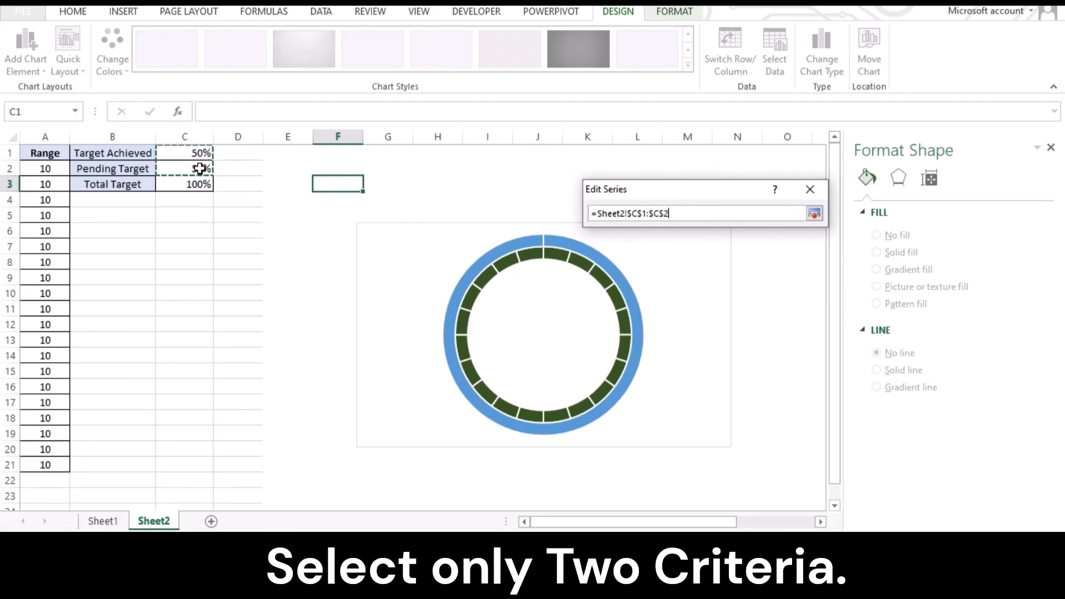
{"action": "left_click", "coordinate": [814, 214]}
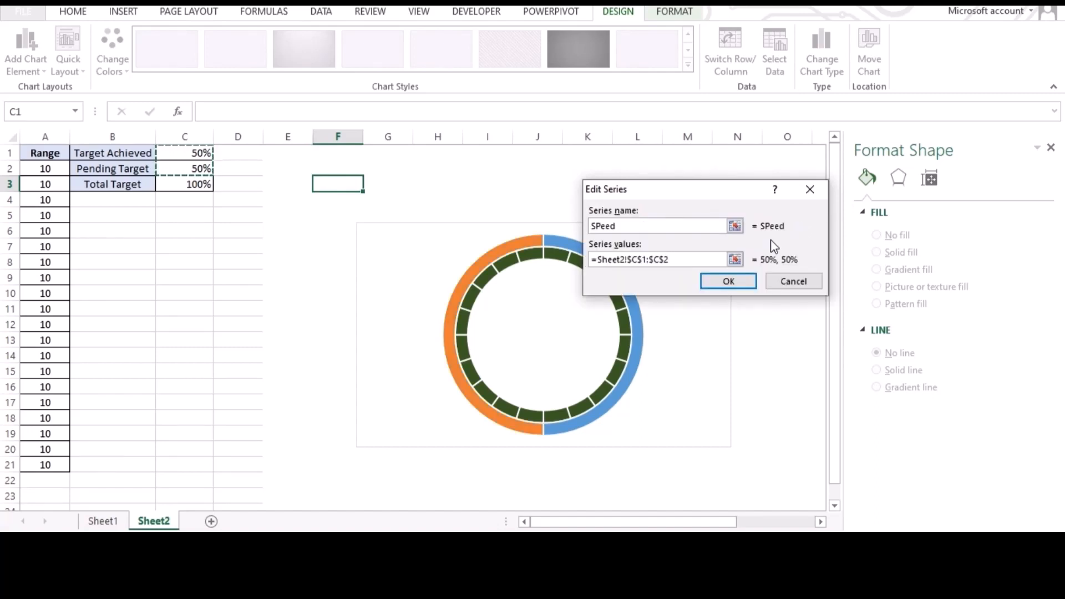
{"action": "left_click", "coordinate": [729, 282]}
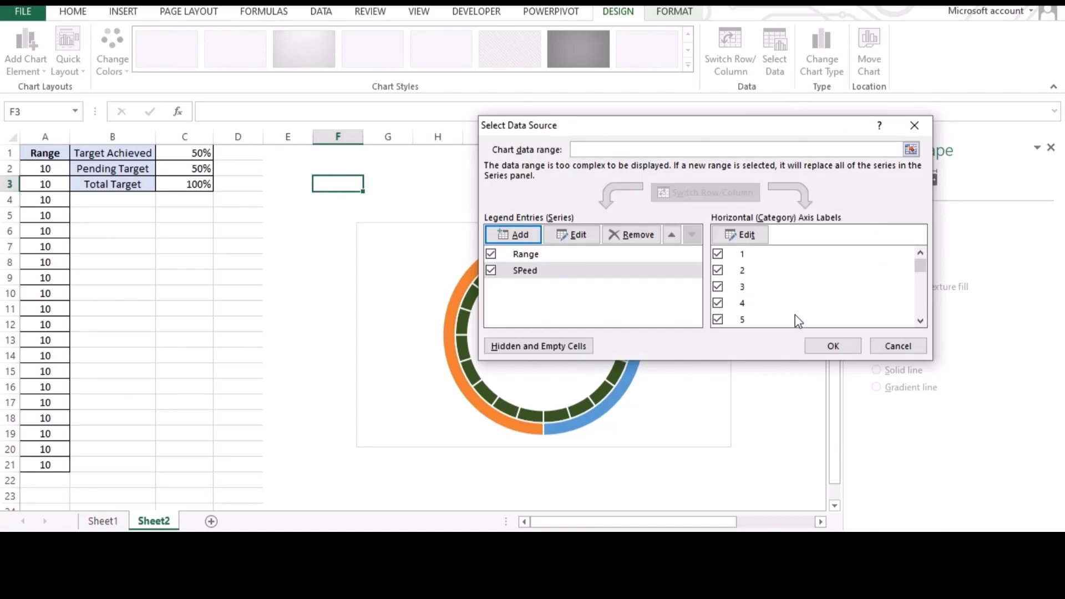
{"action": "left_click", "coordinate": [833, 347]}
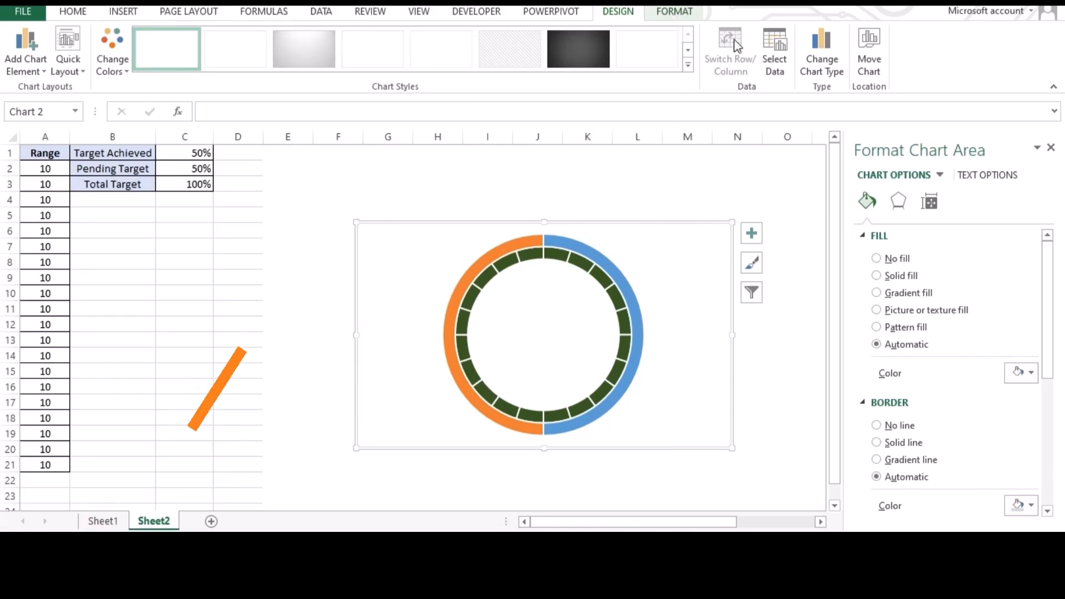
- Change the chart to a custom Combo type with the Range series as a Doughnut
{"action": "left_click", "coordinate": [821, 49]}
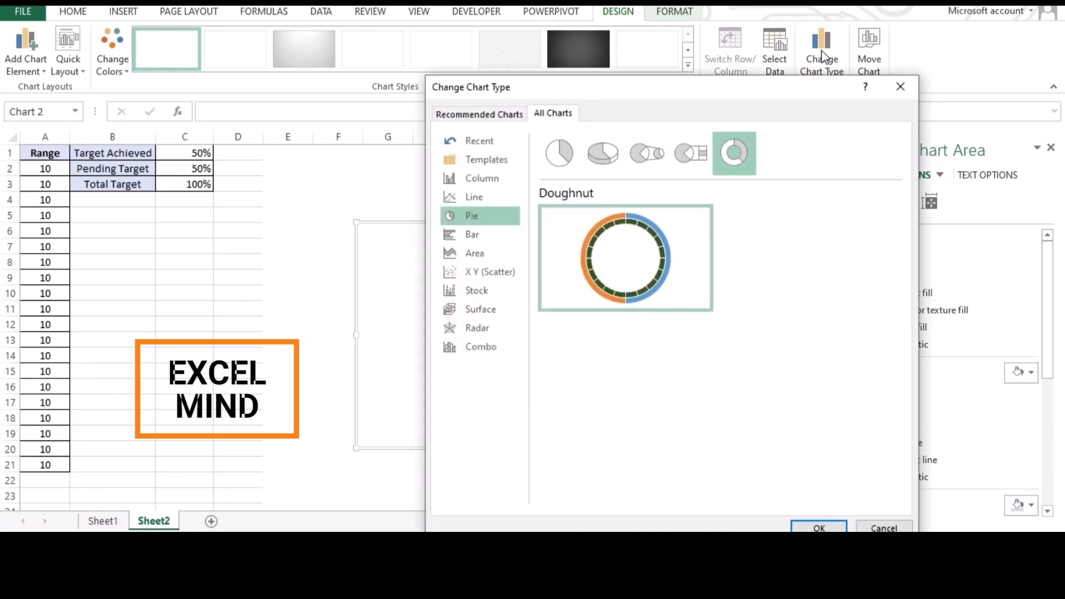
{"action": "left_click", "coordinate": [487, 354]}
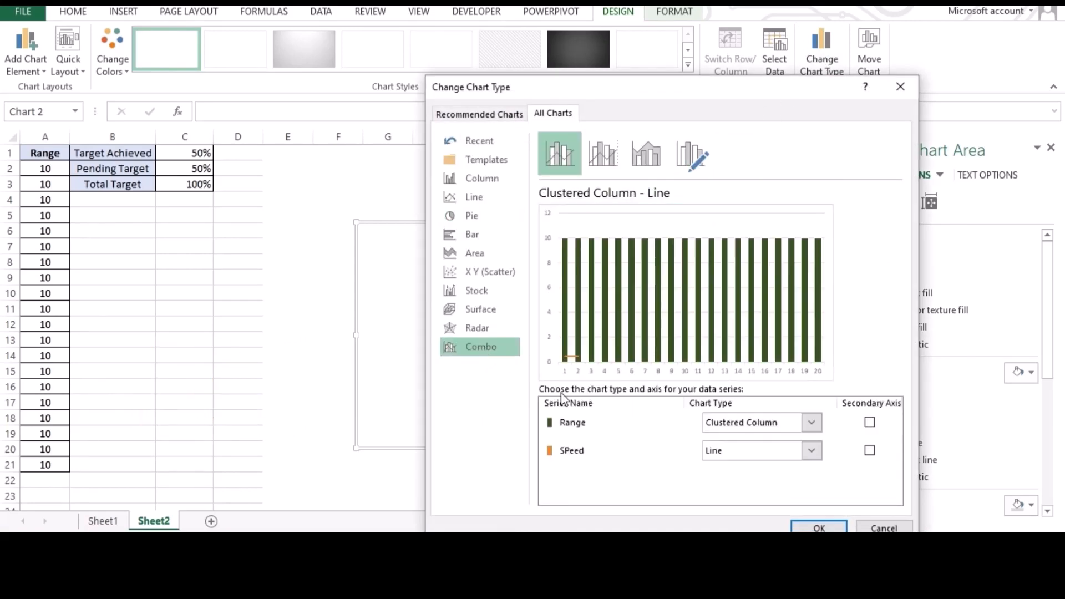
{"action": "left_click", "coordinate": [814, 424]}
{"action": "left_click_drag", "start_coordinate": [889, 273], "coordinate": [888, 392]}
{"action": "left_click", "coordinate": [863, 225]}
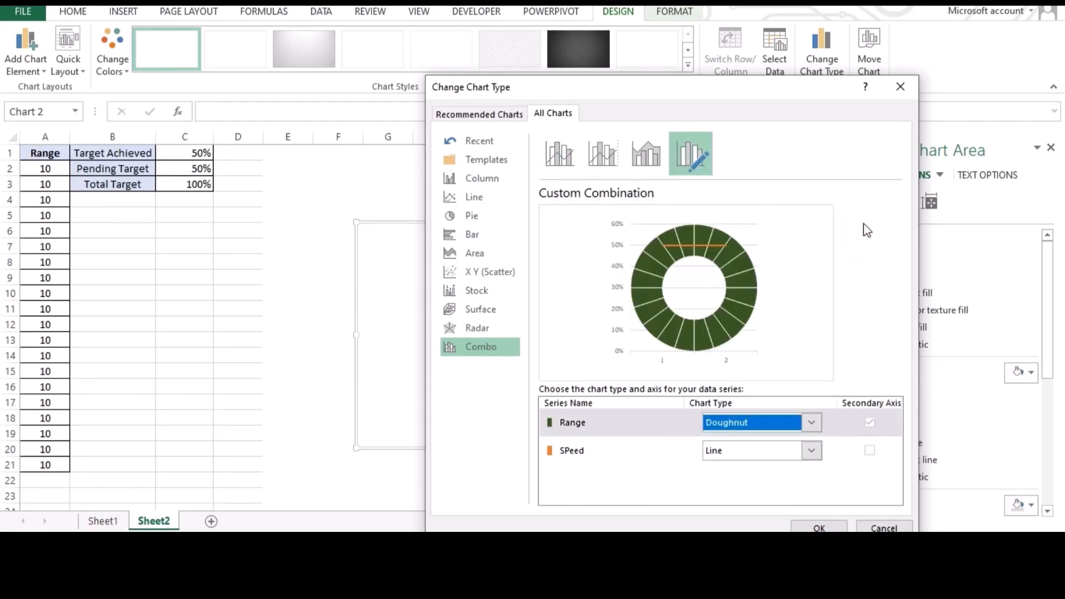
- Set the SPeed series to Doughnut on the secondary axis and apply the combination chart
{"action": "left_click", "coordinate": [812, 451]}
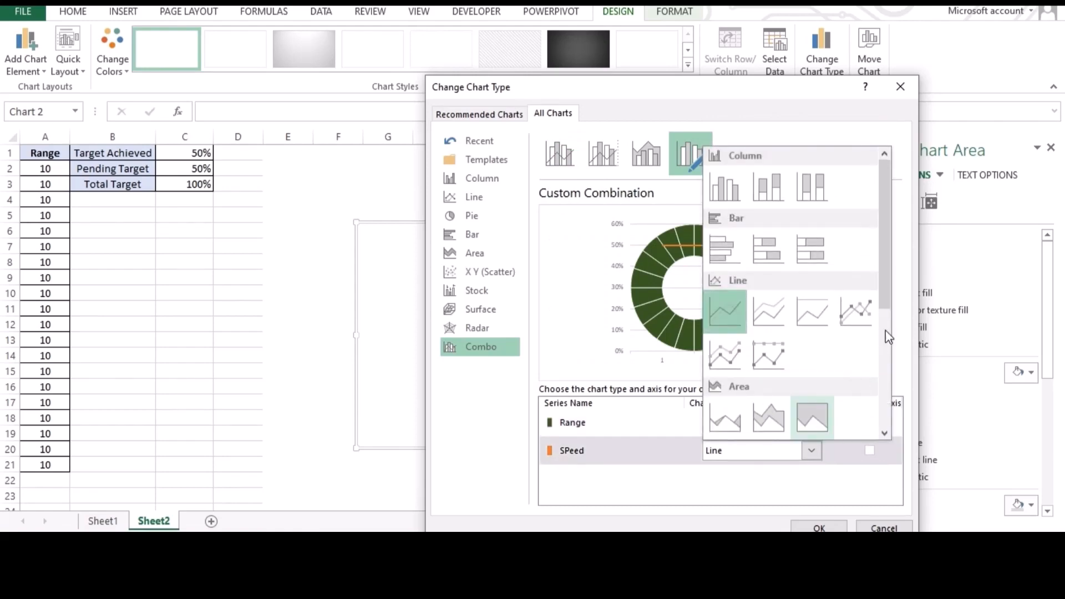
{"action": "left_click_drag", "start_coordinate": [886, 292], "coordinate": [883, 424]}
{"action": "left_click", "coordinate": [866, 250]}
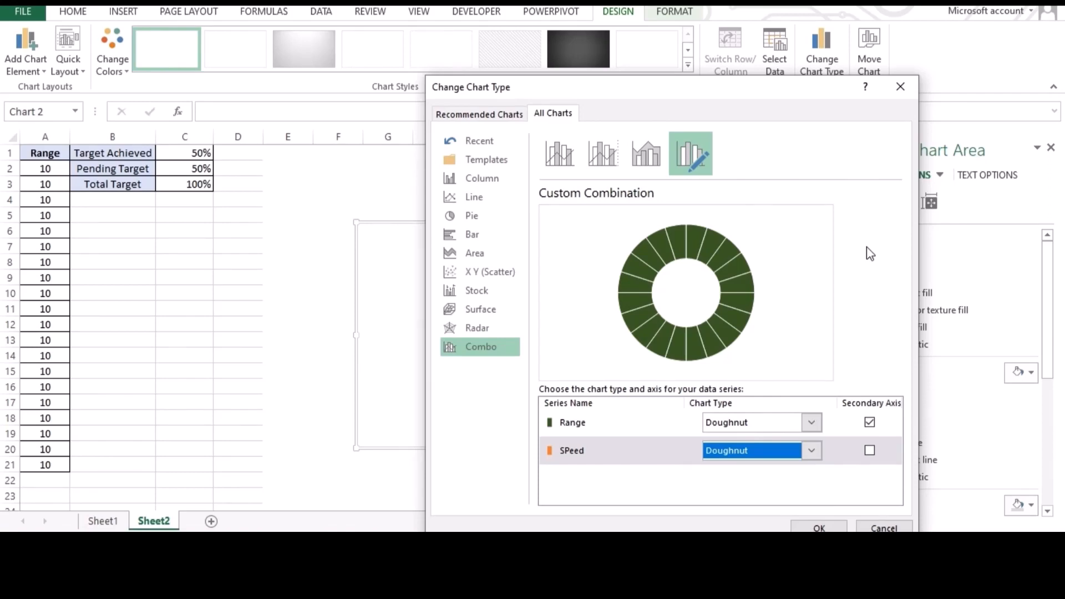
{"action": "left_click", "coordinate": [869, 450]}
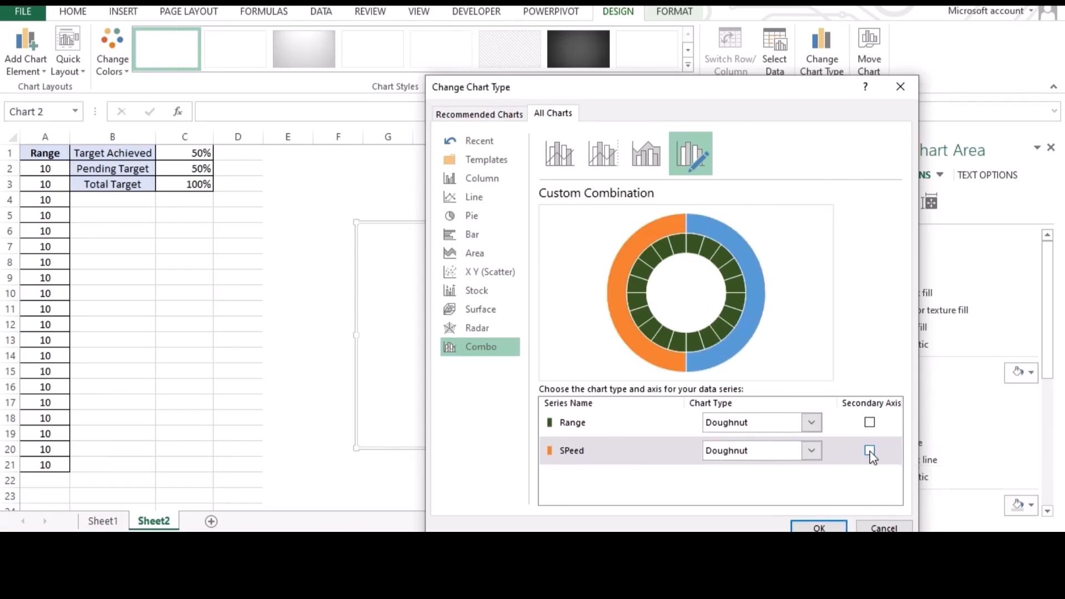
{"action": "left_click", "coordinate": [838, 528]}
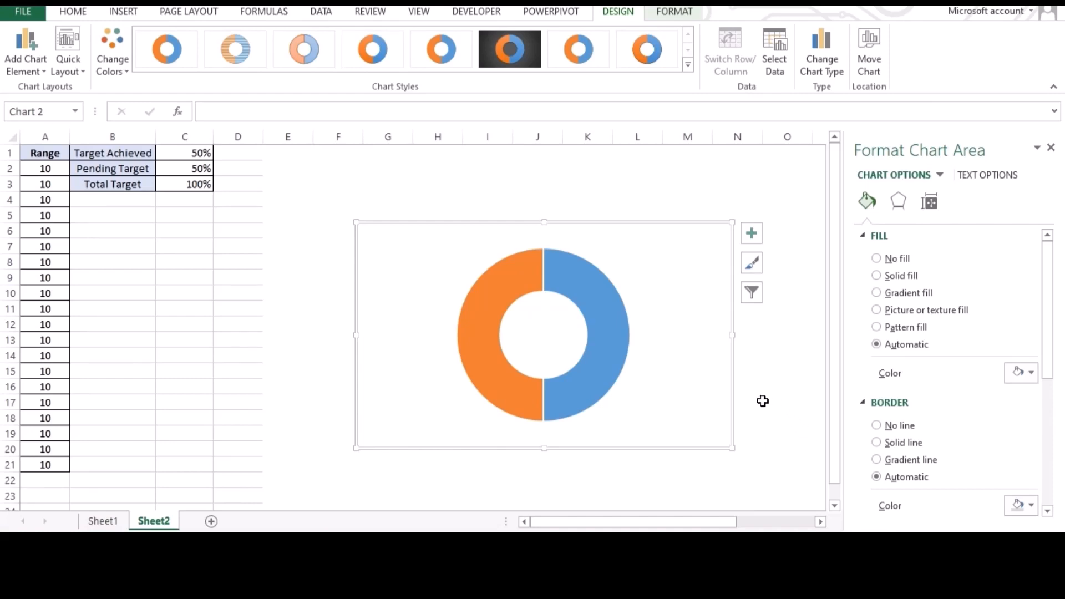
- Give the SPeed series' Target Achieved slice no fill and no border line
{"action": "left_click", "coordinate": [604, 309]}
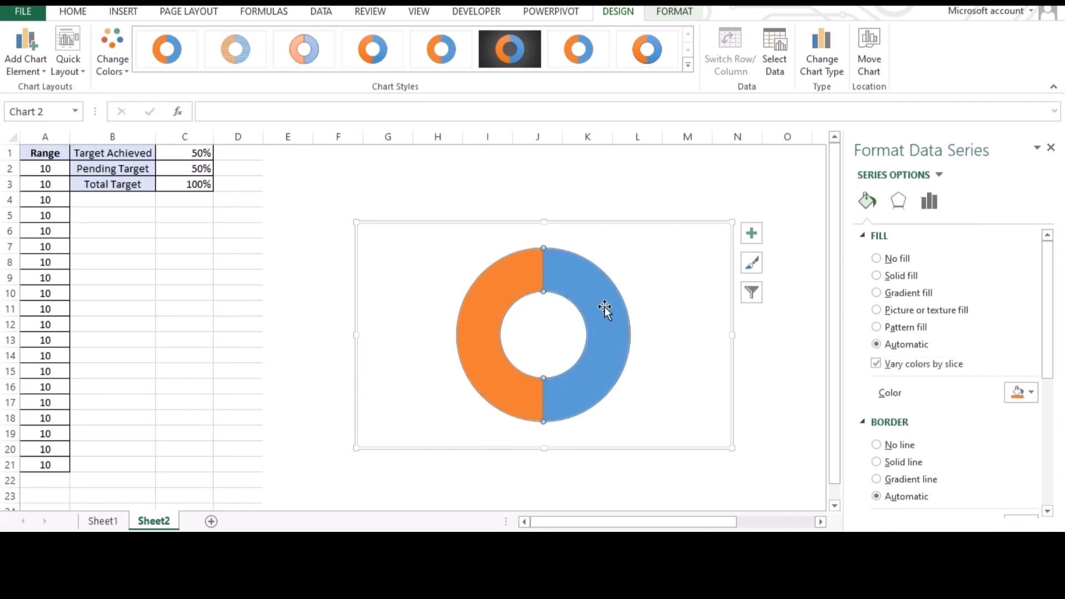
{"action": "left_click", "coordinate": [602, 297]}
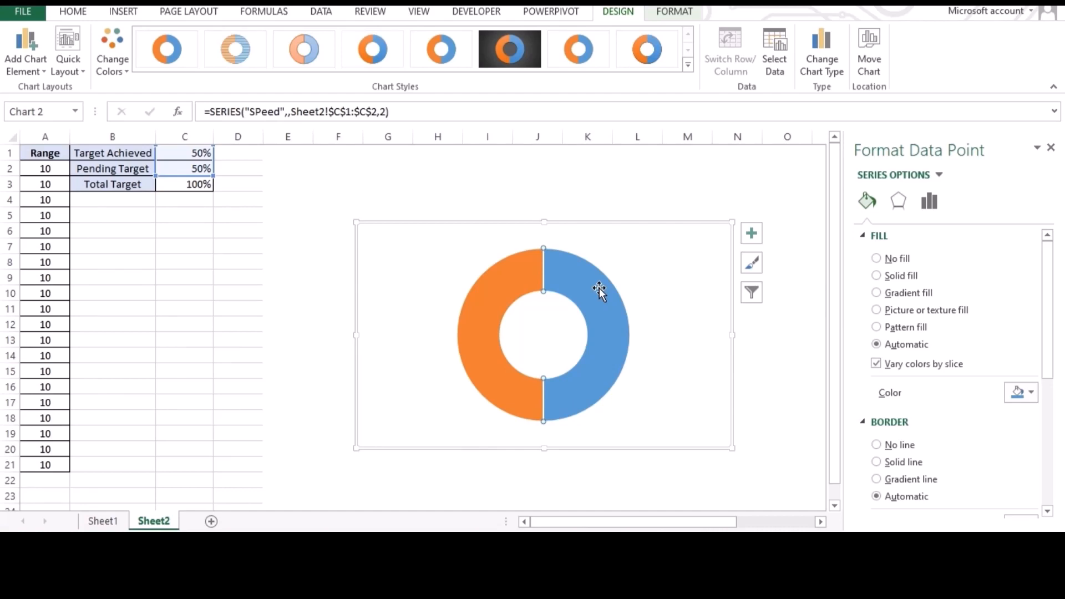
{"action": "left_click", "coordinate": [877, 259]}
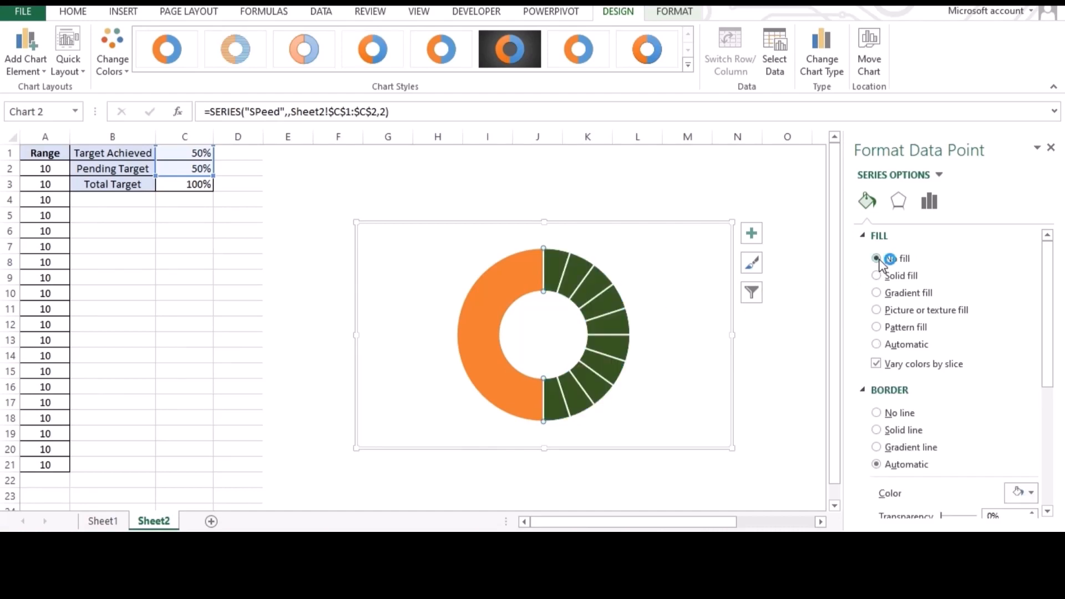
{"action": "left_click", "coordinate": [876, 413]}
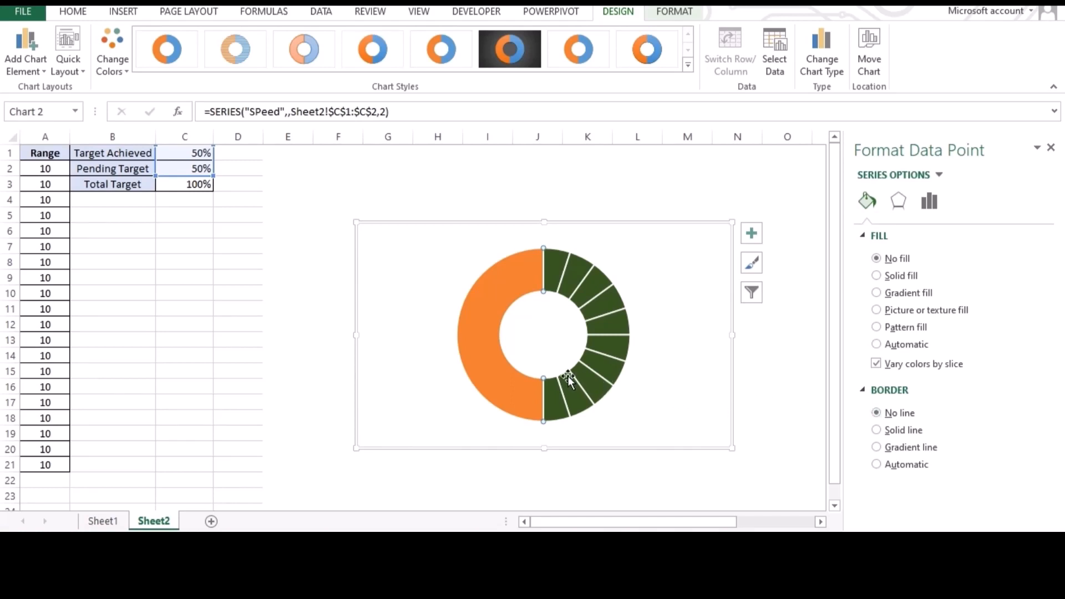
- Give the SPeed series' Pending Target slice a solid red fill with 16% transparency
{"action": "left_click", "coordinate": [517, 394]}
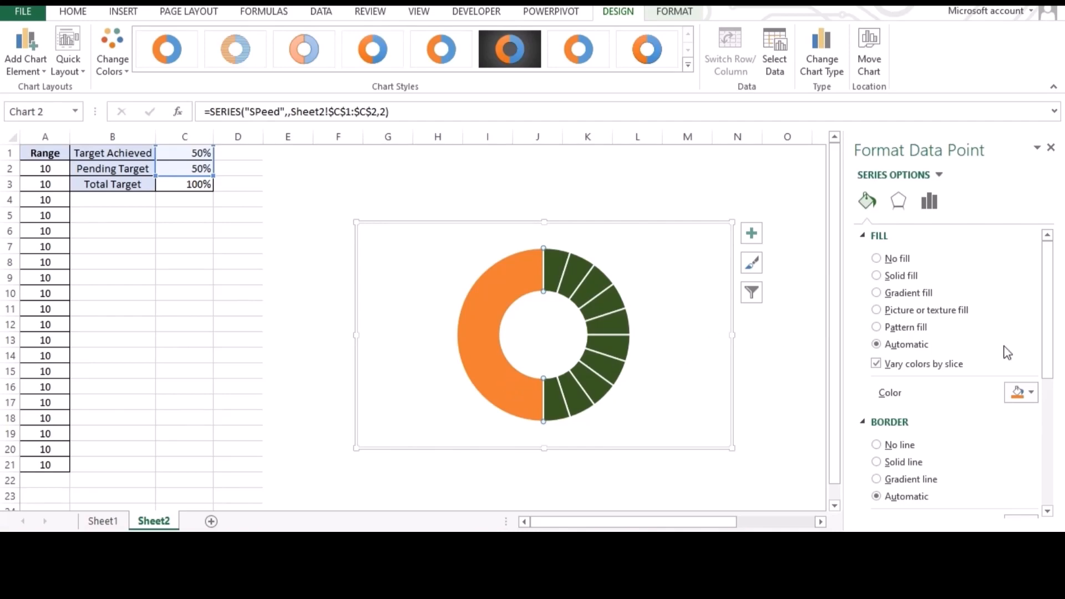
{"action": "left_click", "coordinate": [876, 275]}
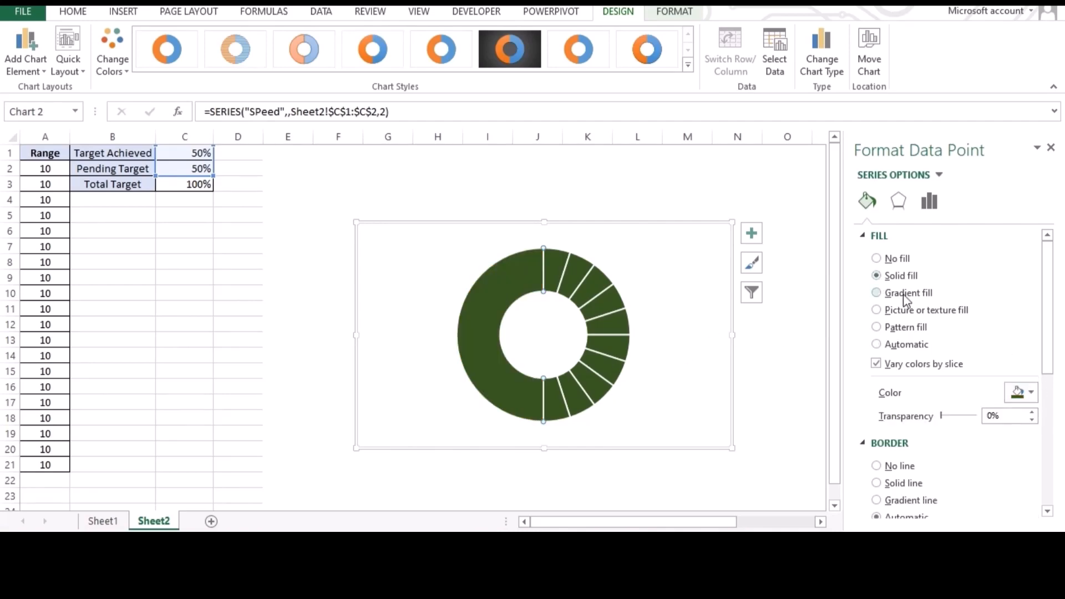
{"action": "left_click", "coordinate": [1032, 392]}
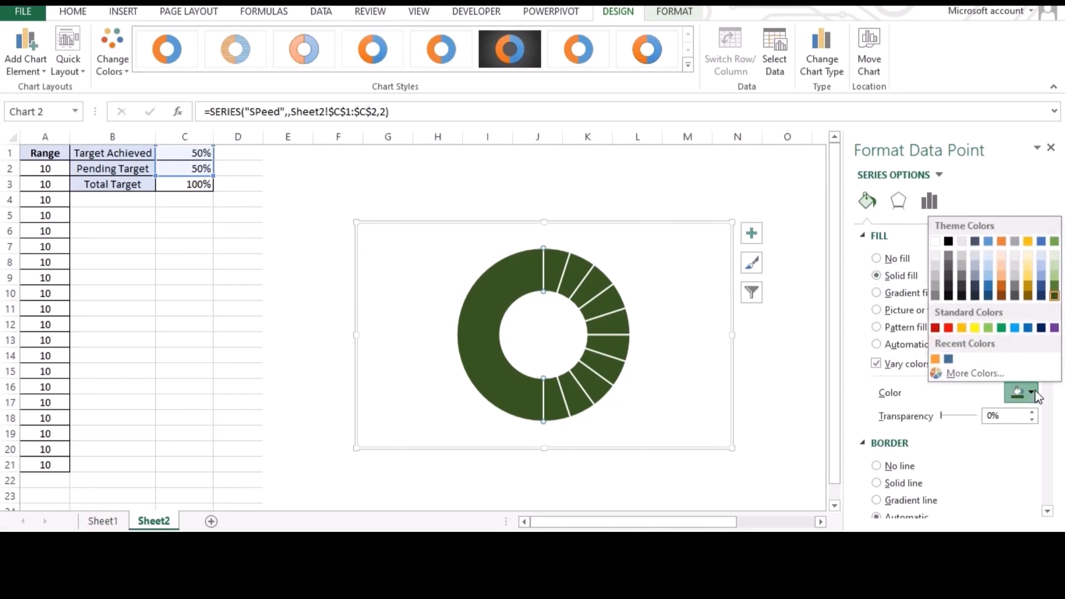
{"action": "left_click", "coordinate": [949, 329]}
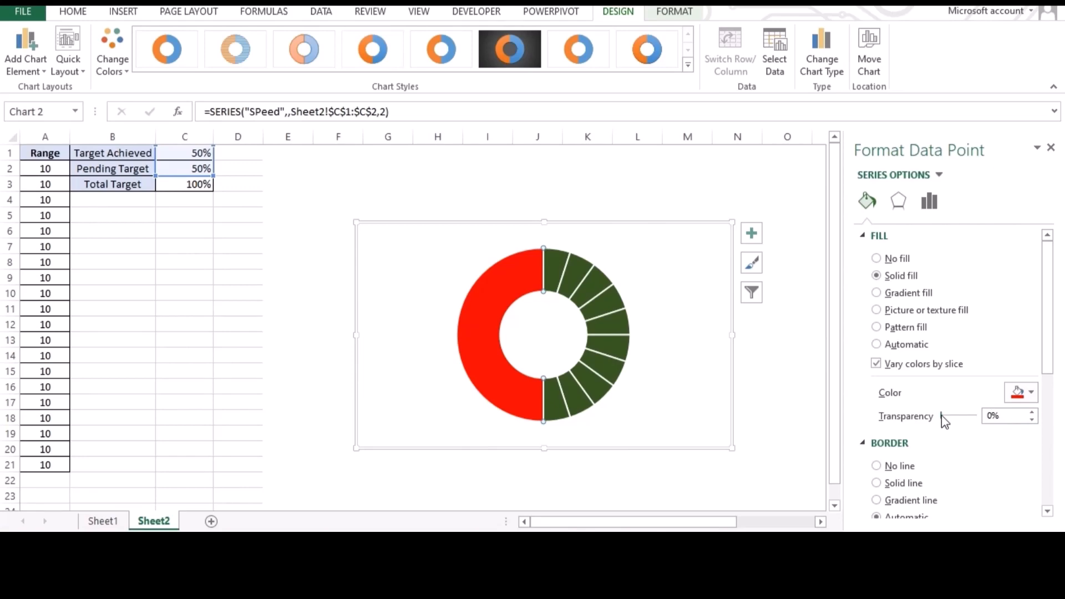
{"action": "left_click_drag", "start_coordinate": [941, 415], "coordinate": [951, 421]}
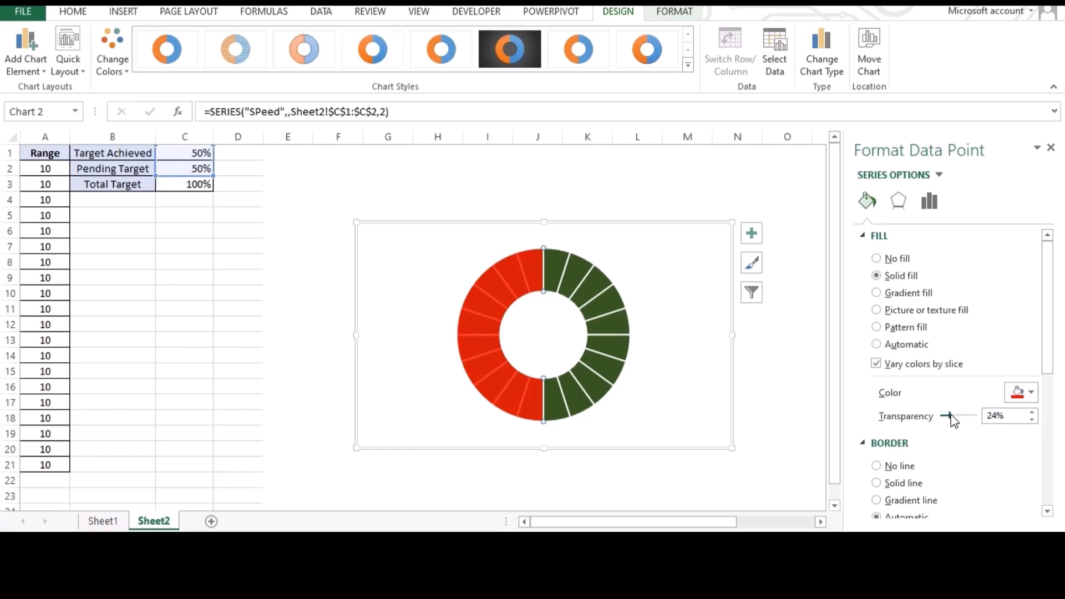
{"action": "left_click_drag", "start_coordinate": [950, 417], "coordinate": [948, 417]}
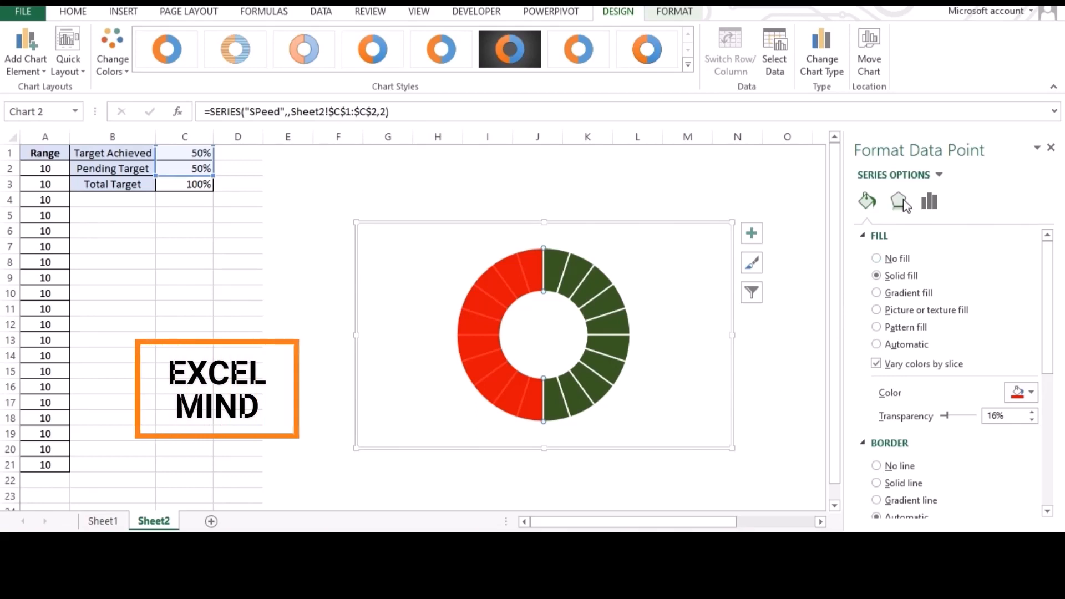
{"action": "left_click", "coordinate": [715, 374]}
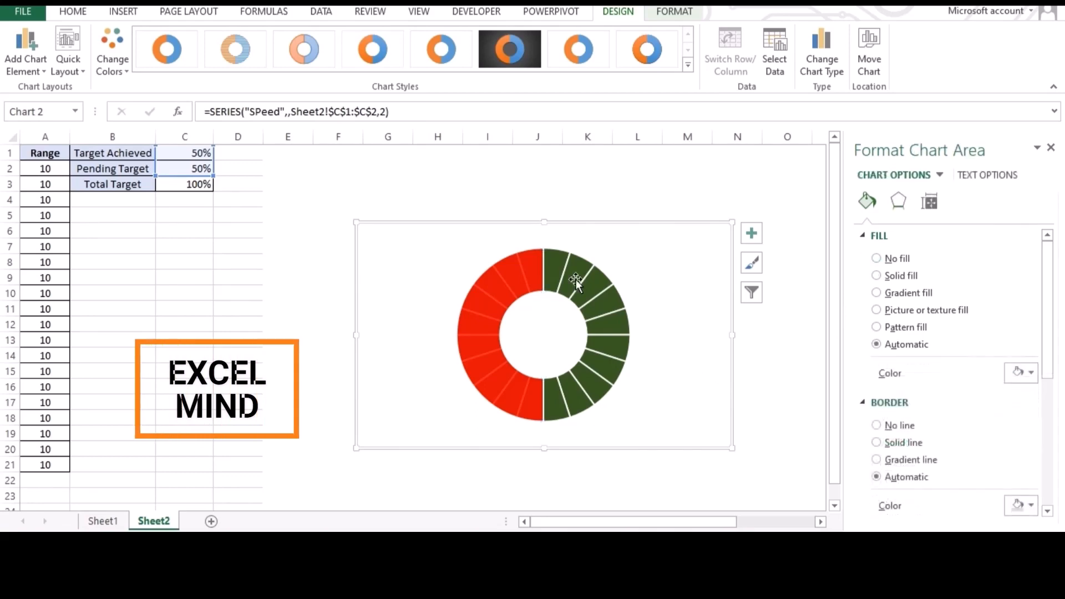
- Test the chart by setting Target Achieved in cell C1 to 10%, 40% and 60% in turn
{"action": "left_click", "coordinate": [198, 152]}
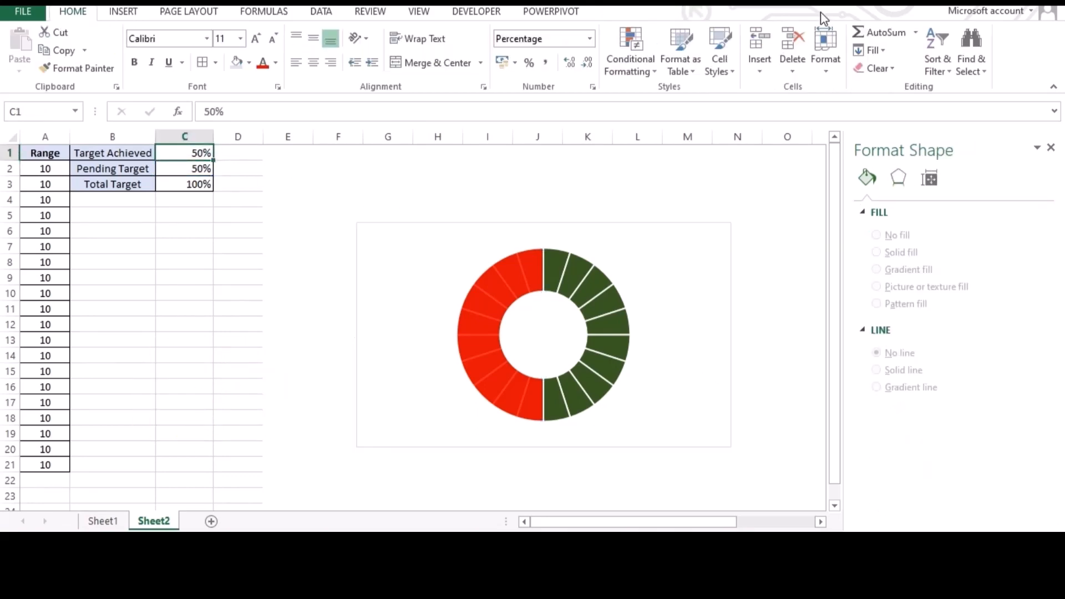
{"action": "type", "text": "10%"}
{"action": "key", "text": "Return"}
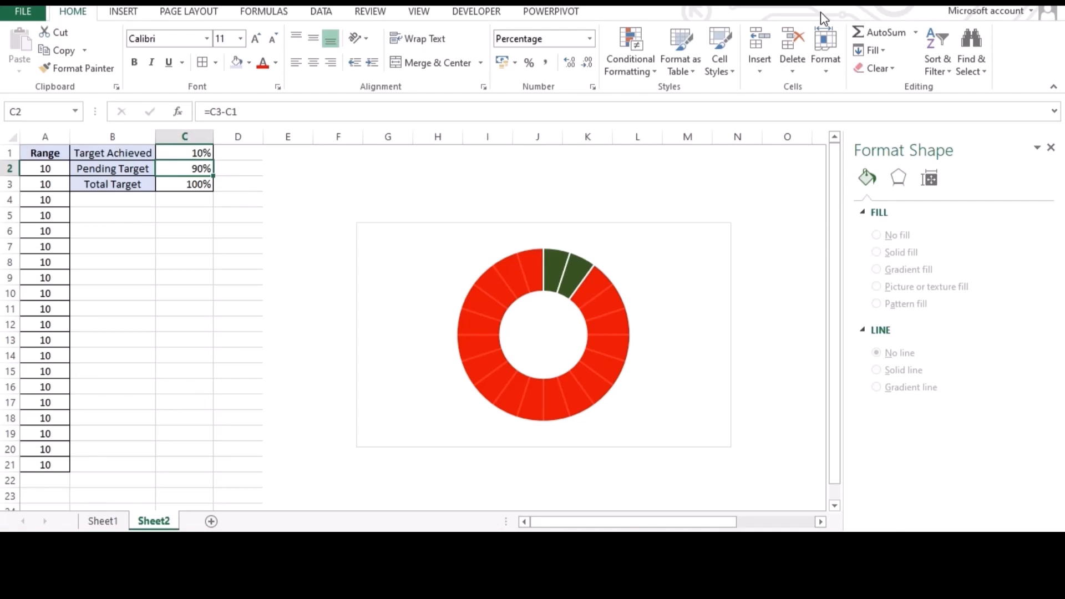
{"action": "key", "text": "Up"}
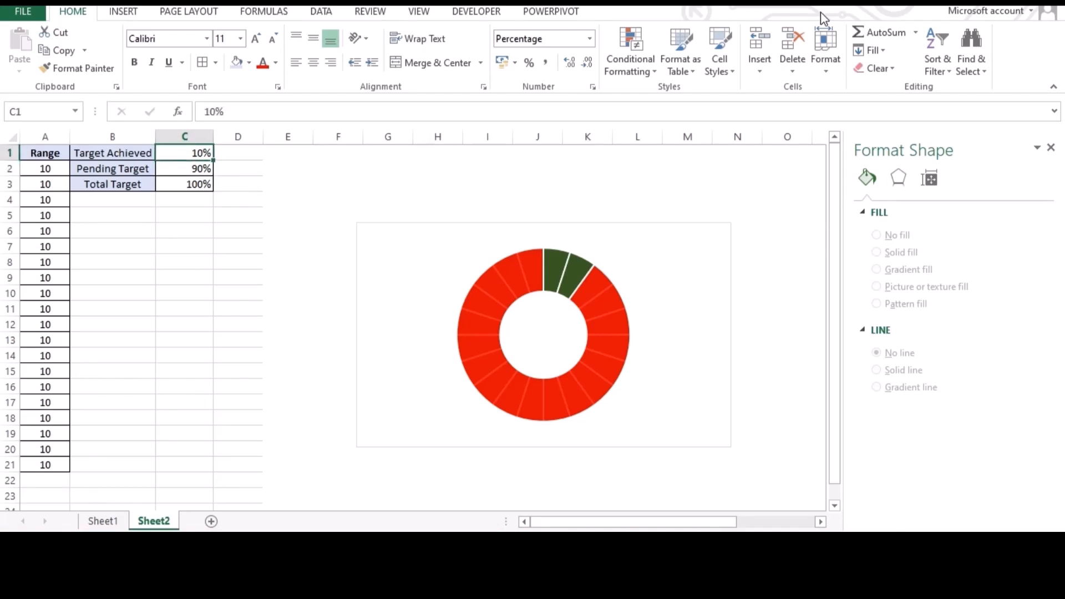
{"action": "type", "text": "40%"}
{"action": "key", "text": "Return"}
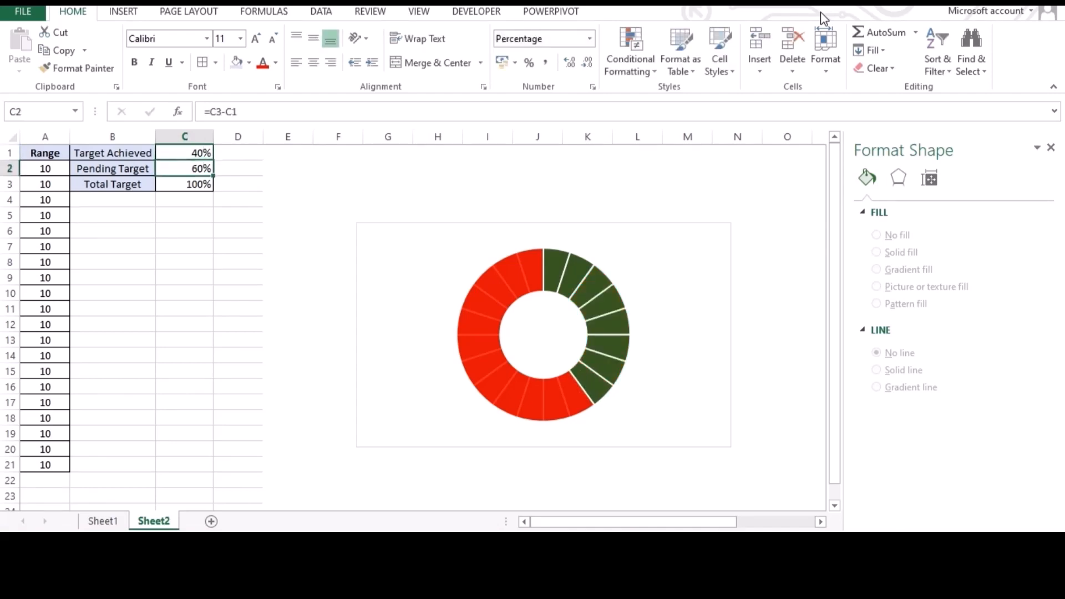
{"action": "key", "text": "Up"}
{"action": "type", "text": "60%"}
{"action": "key", "text": "Return"}
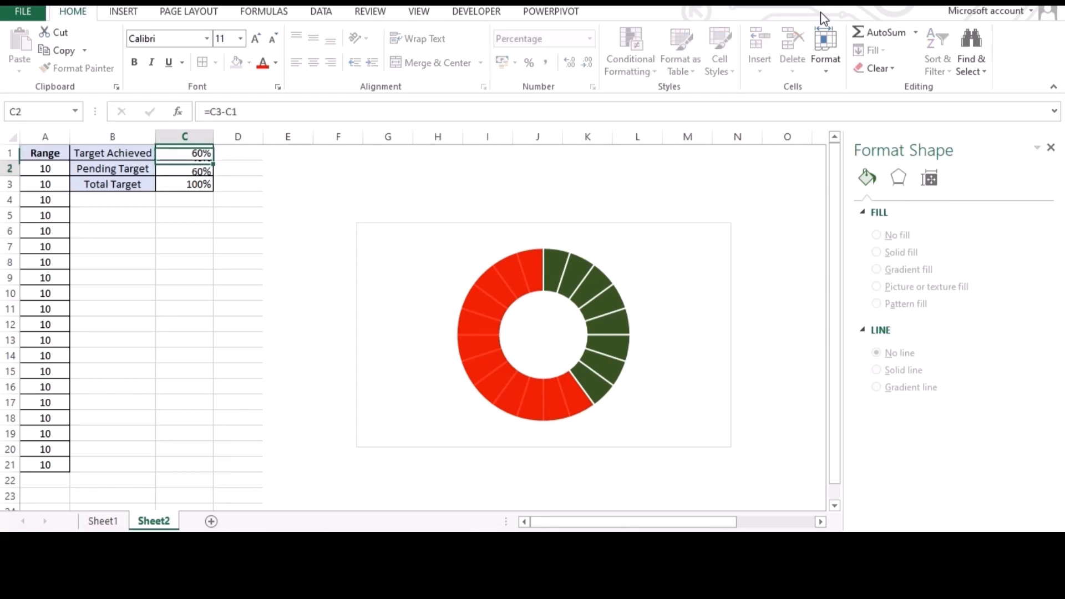
- Set the Target Achieved value in cell C1 to 100%
{"action": "key", "text": "Up"}
{"action": "type", "text": "100%"}
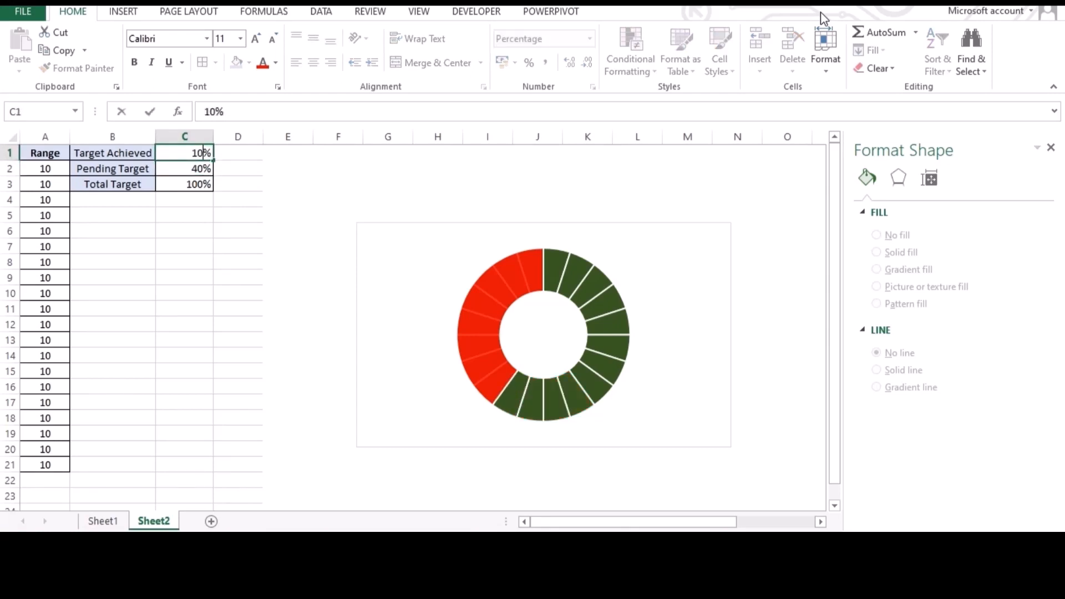
{"action": "key", "text": "Return"}
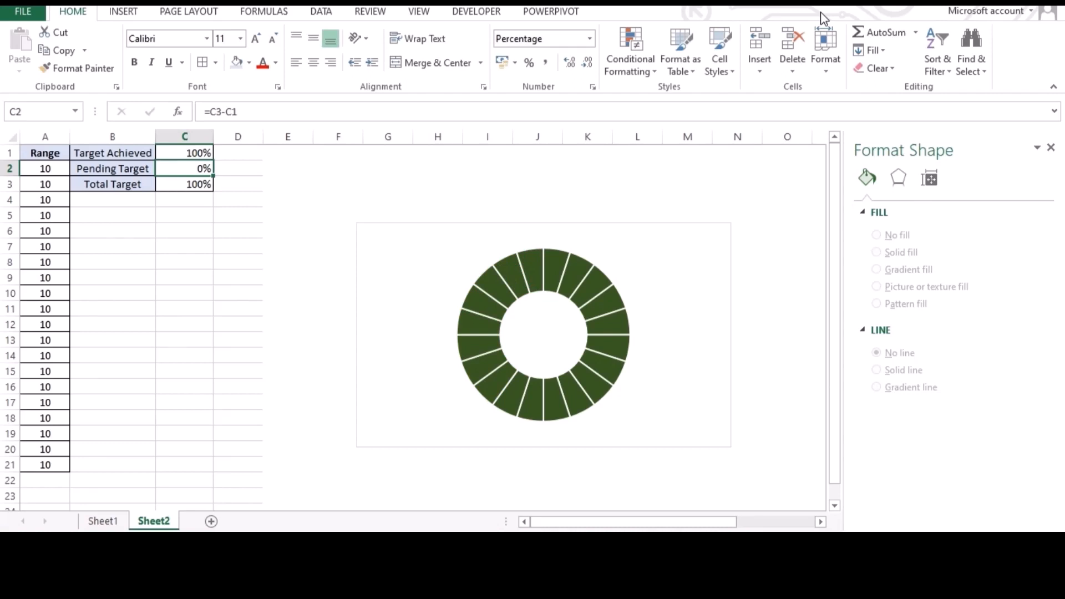
- Set the Target Achieved value in cell C1 to 40%
{"action": "key", "text": "Up"}
{"action": "type", "text": "40%"}
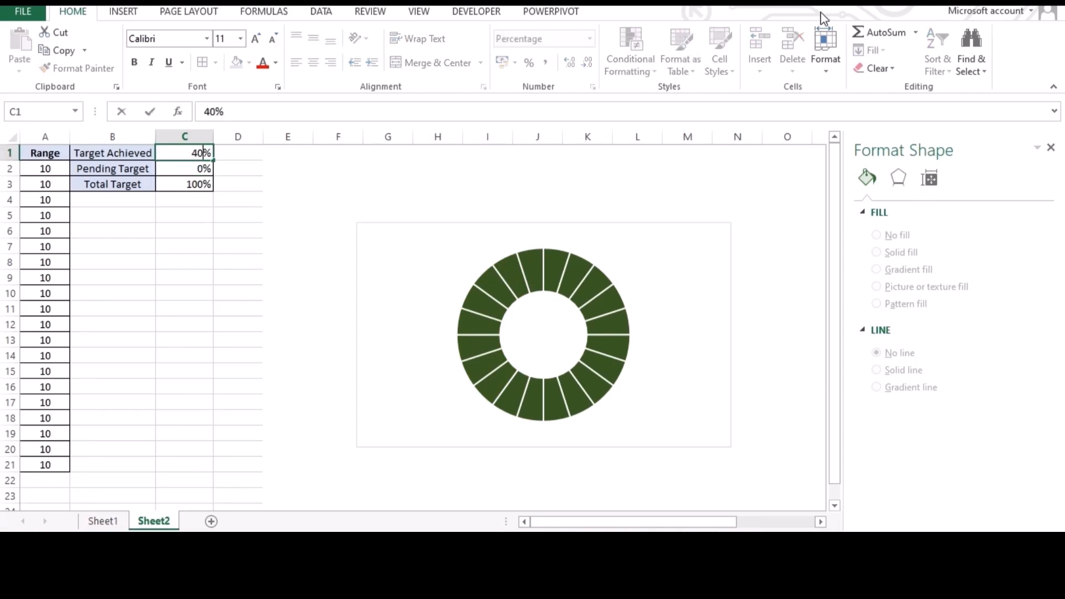
{"action": "key", "text": "Return"}
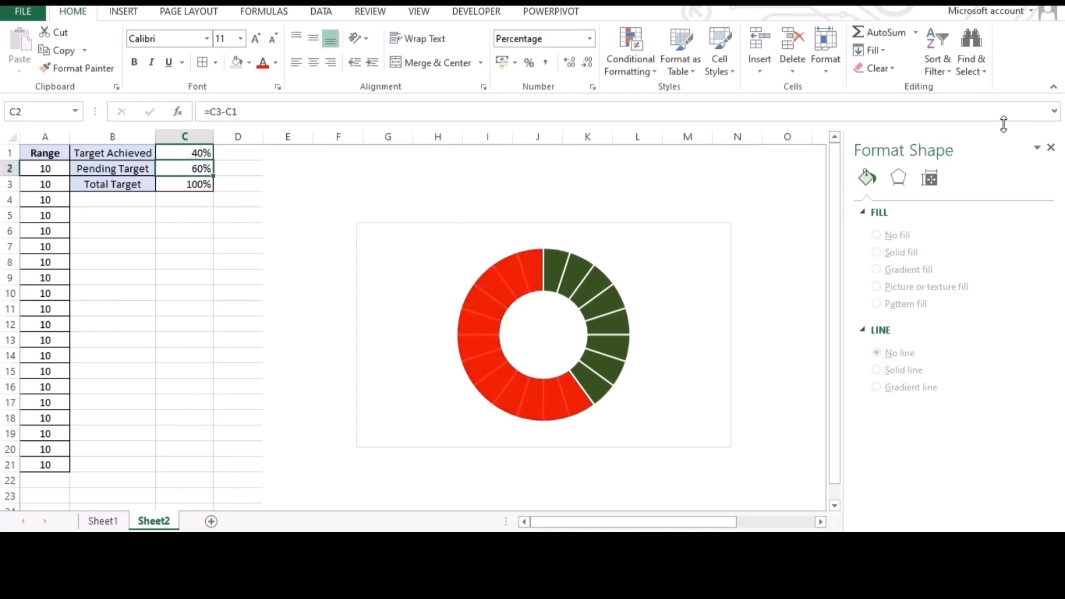
- Set the doughnut hole size of the SPeed series to 70%
{"action": "left_click", "coordinate": [654, 257]}
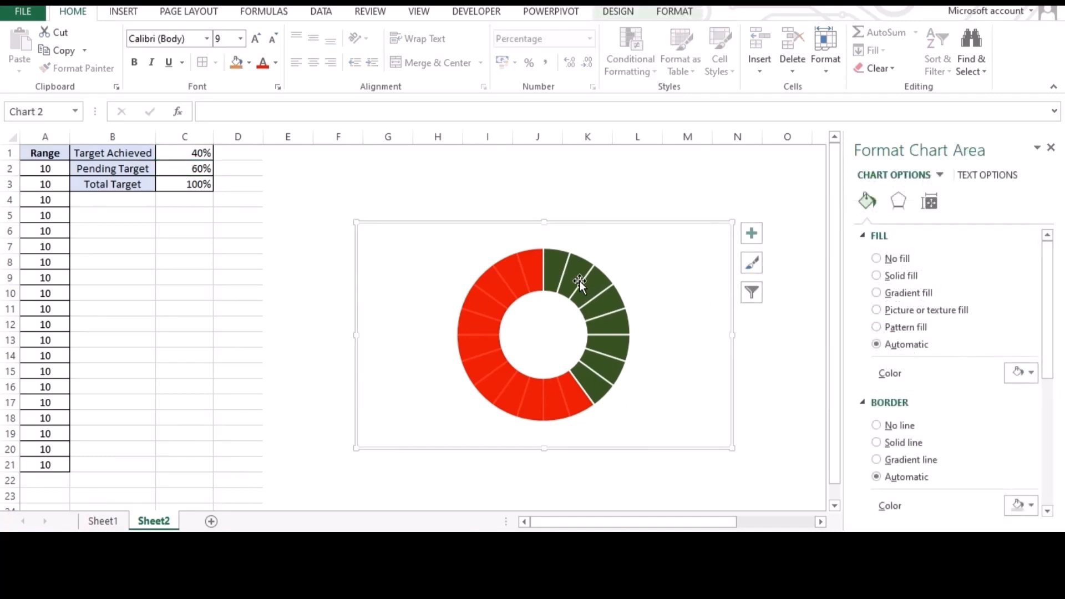
{"action": "left_click", "coordinate": [580, 279]}
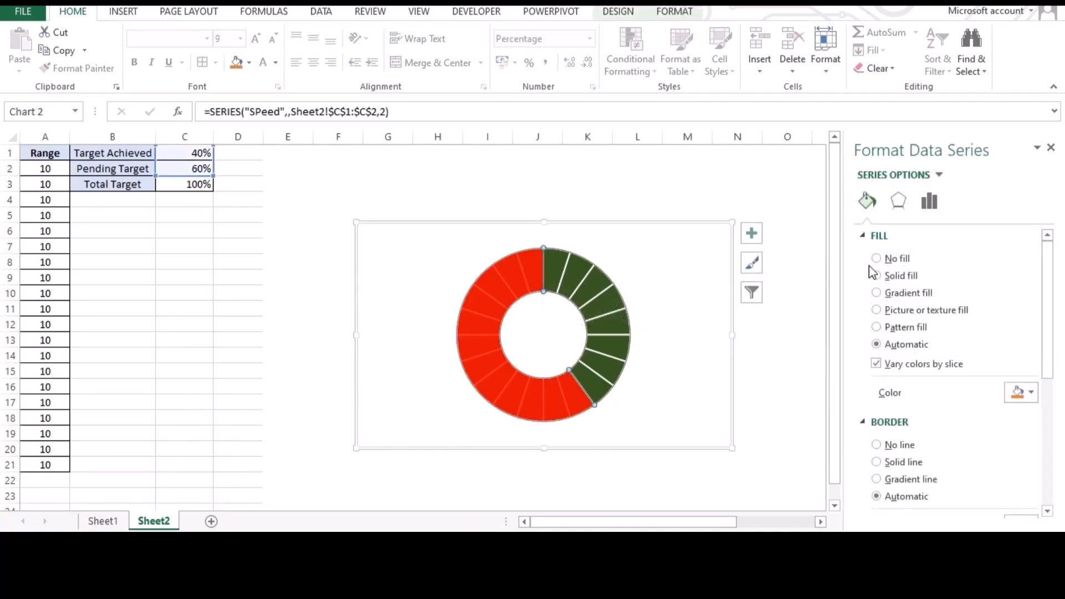
{"action": "right_click", "coordinate": [595, 307]}
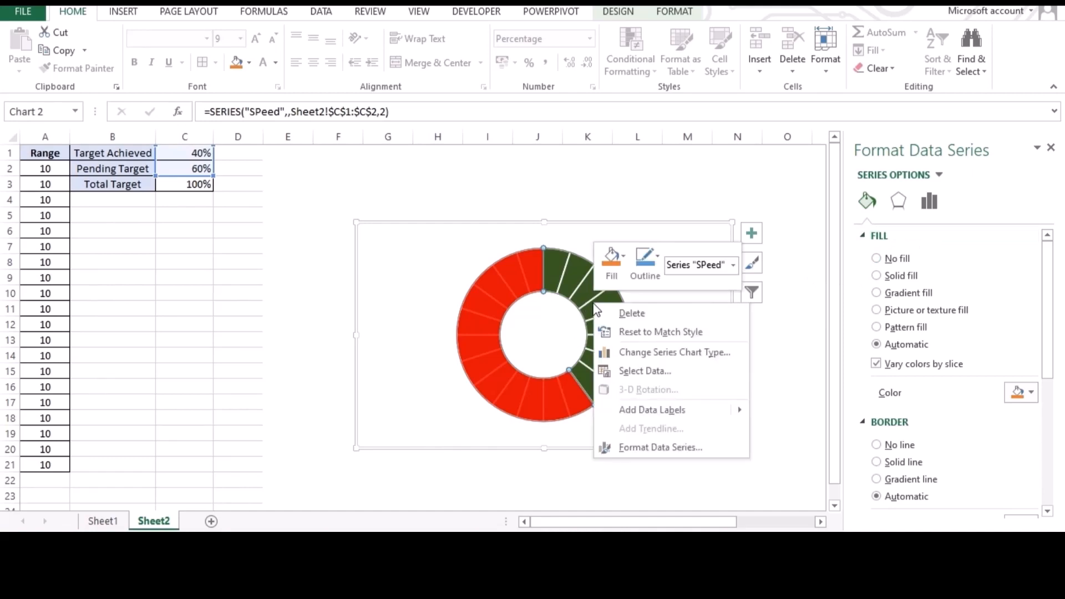
{"action": "left_click", "coordinate": [644, 447]}
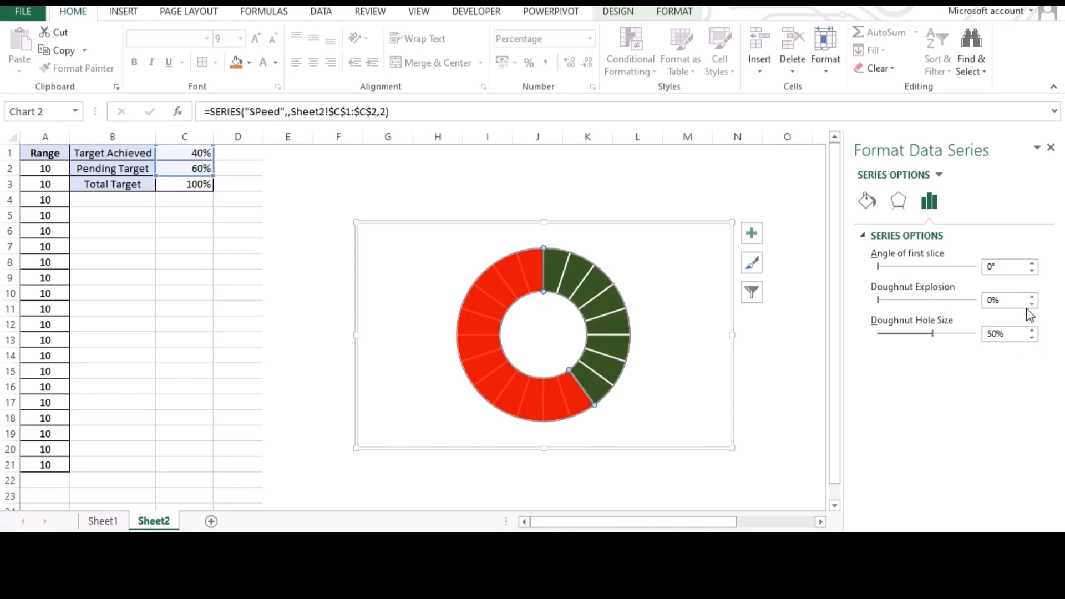
{"action": "left_click", "coordinate": [1032, 331]}
{"action": "left_click", "coordinate": [1032, 331]}
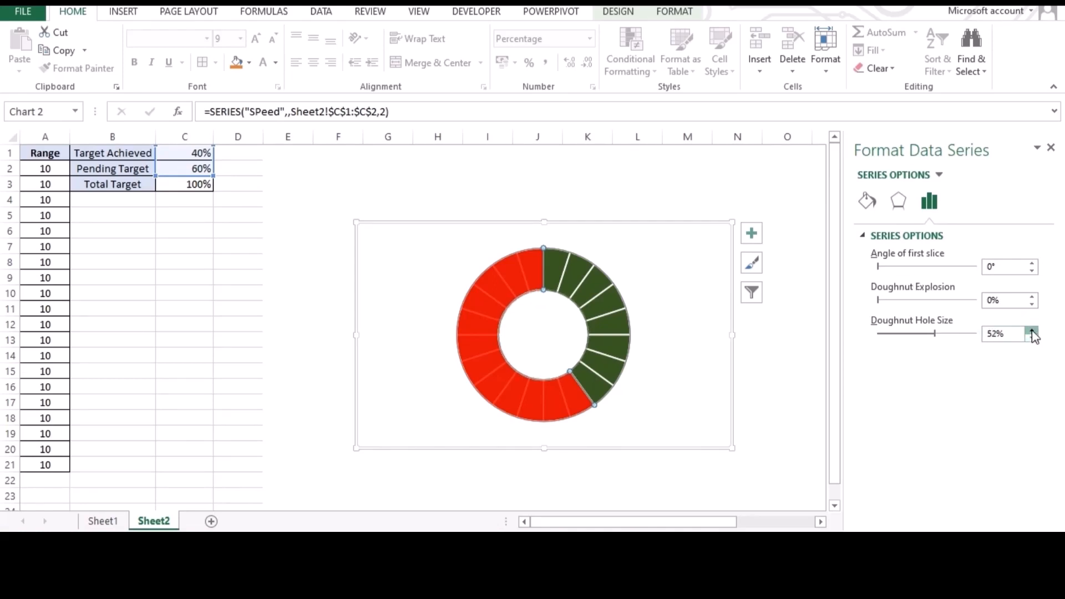
{"action": "left_click", "coordinate": [1032, 331]}
{"action": "left_click", "coordinate": [1032, 331]}
{"action": "left_click", "coordinate": [1033, 331]}
{"action": "left_click", "coordinate": [1033, 331]}
{"action": "left_click", "coordinate": [1032, 331]}
{"action": "left_click", "coordinate": [1033, 331]}
{"action": "left_click", "coordinate": [1032, 331]}
{"action": "left_click", "coordinate": [1032, 331]}
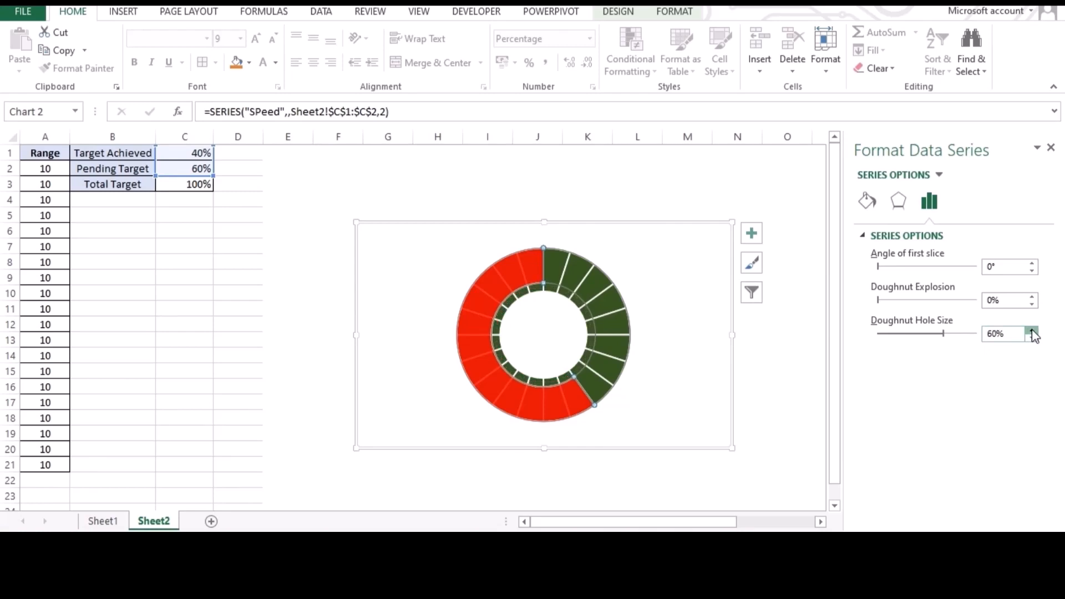
{"action": "left_click", "coordinate": [1033, 331]}
{"action": "left_click", "coordinate": [1032, 331]}
{"action": "left_click", "coordinate": [1032, 331]}
{"action": "left_click", "coordinate": [1033, 331]}
{"action": "left_click", "coordinate": [1032, 331]}
{"action": "left_click", "coordinate": [1033, 331]}
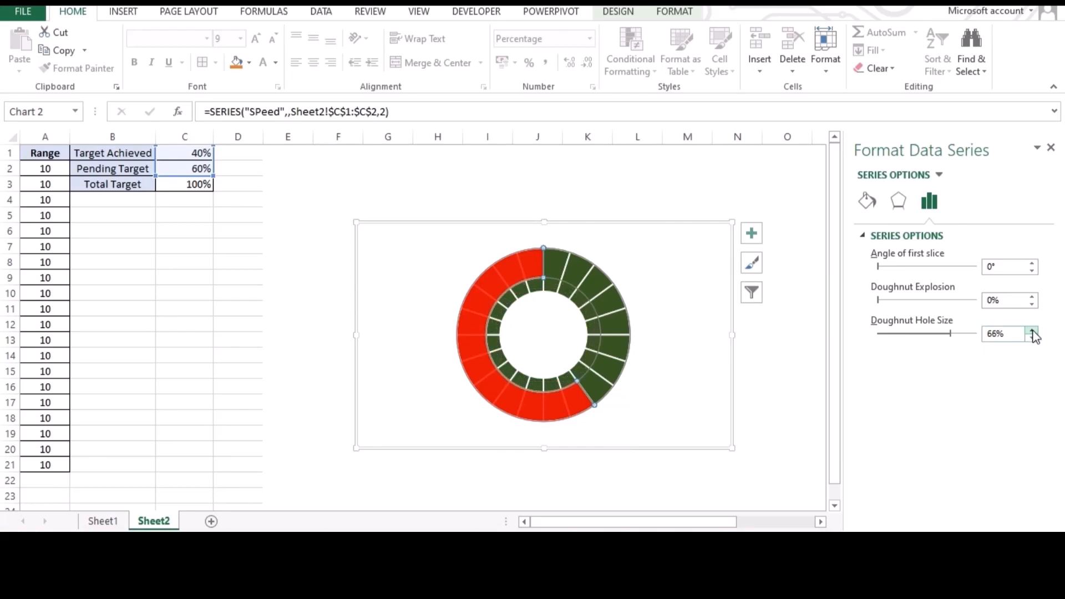
{"action": "left_click", "coordinate": [1033, 331]}
{"action": "left_click", "coordinate": [1032, 331]}
{"action": "left_click", "coordinate": [1033, 331]}
{"action": "left_click", "coordinate": [1032, 331]}
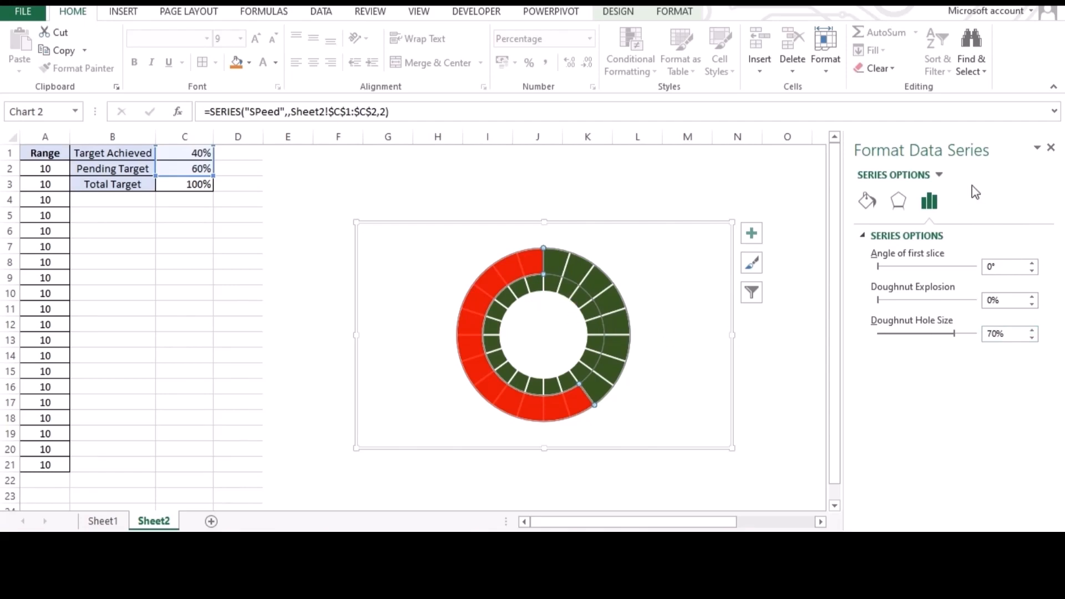
- Set the Range series' doughnut hole size to 70% to match the SPeed ring, and close the formatting pane
{"action": "left_click", "coordinate": [938, 176]}
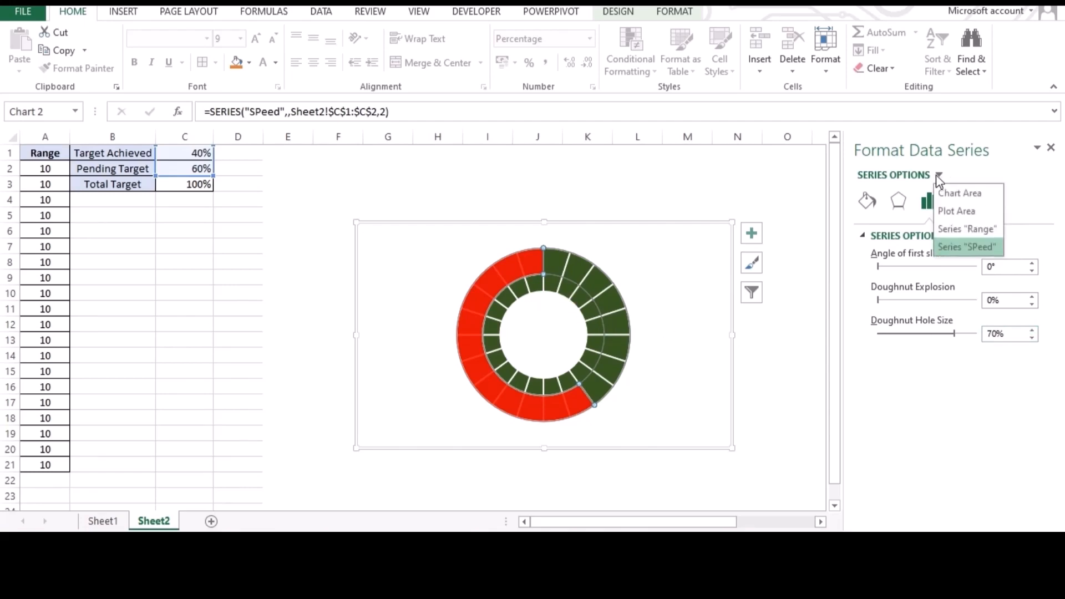
{"action": "left_click", "coordinate": [957, 226]}
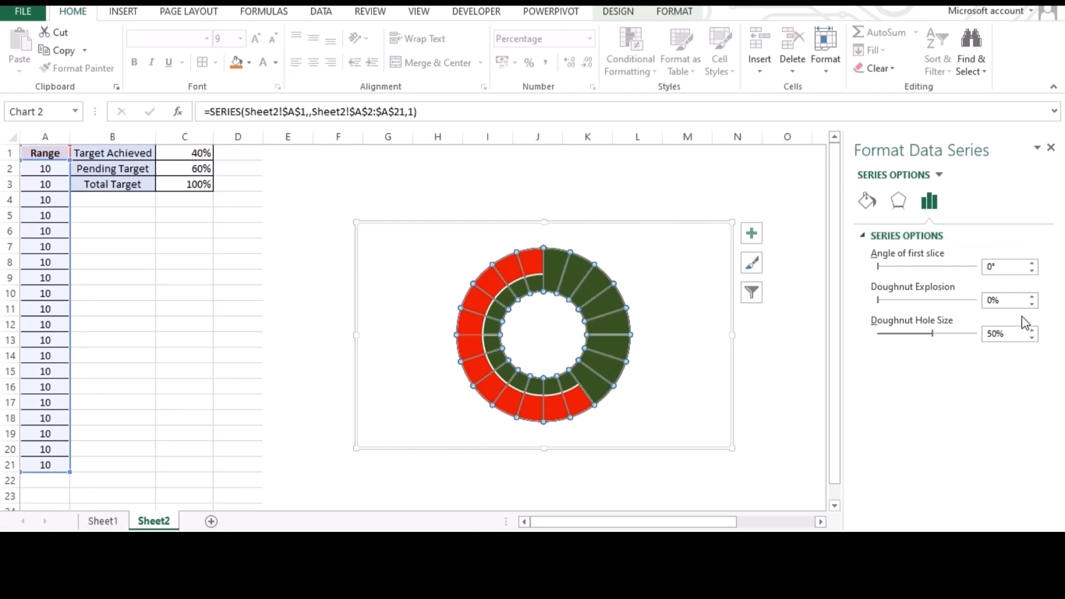
{"action": "left_click", "coordinate": [1032, 329]}
{"action": "left_click_drag", "start_coordinate": [998, 333], "coordinate": [956, 314]}
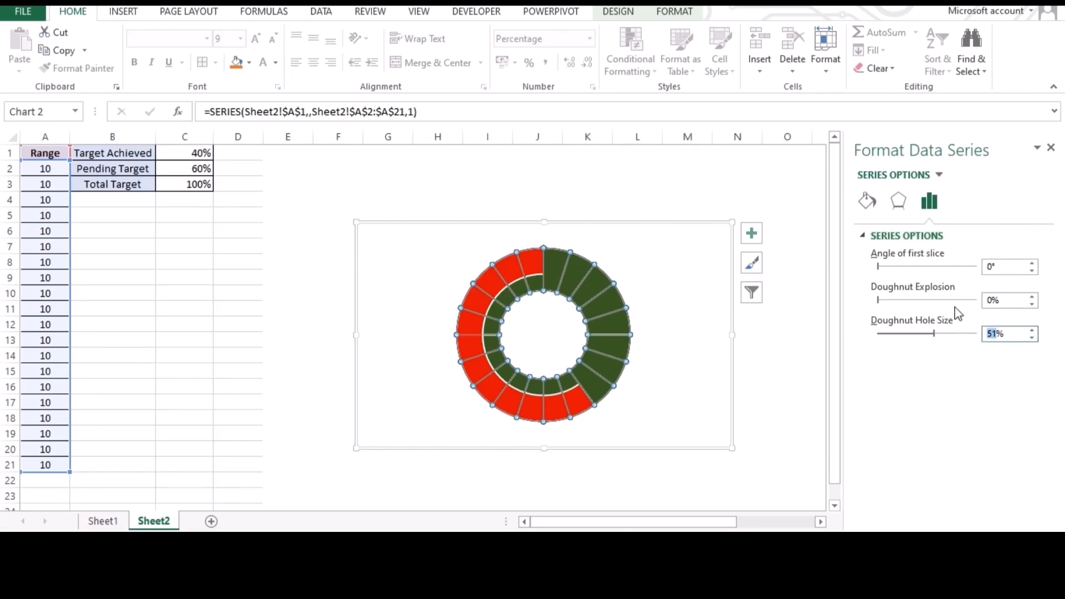
{"action": "type", "text": "70"}
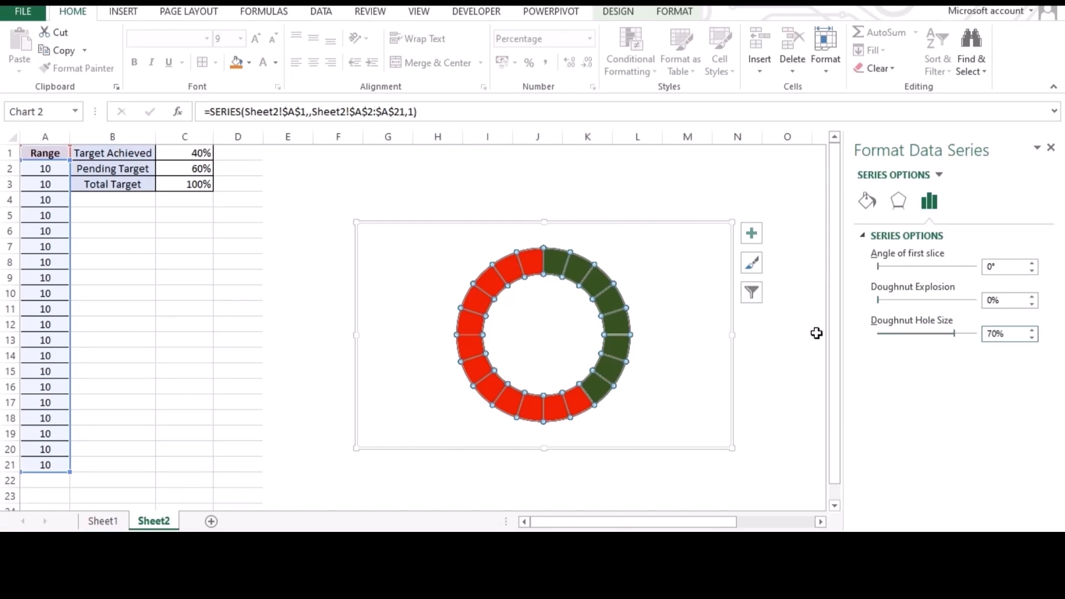
{"action": "left_click", "coordinate": [713, 335]}
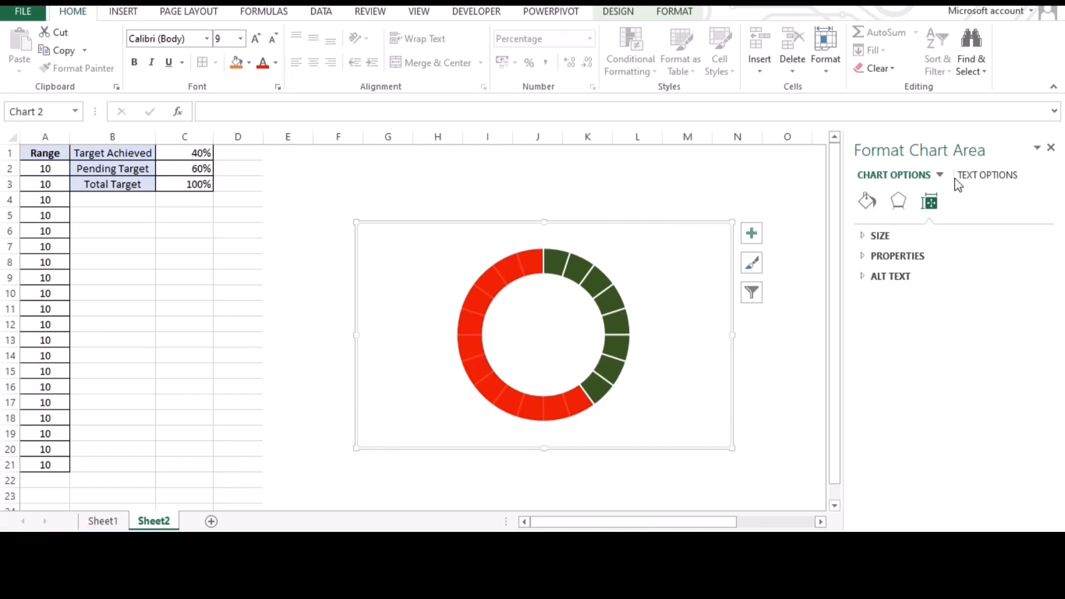
{"action": "left_click", "coordinate": [1051, 147]}
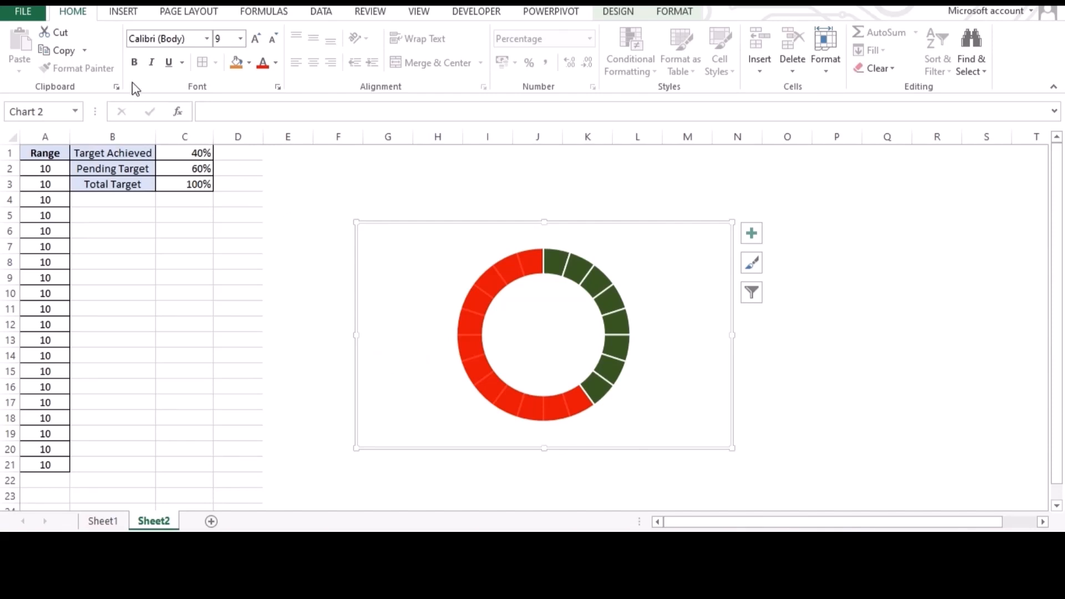
- Insert a text box inside the doughnut's hole and link it to the Target Achieved label in cell B1
{"action": "left_click", "coordinate": [113, 13]}
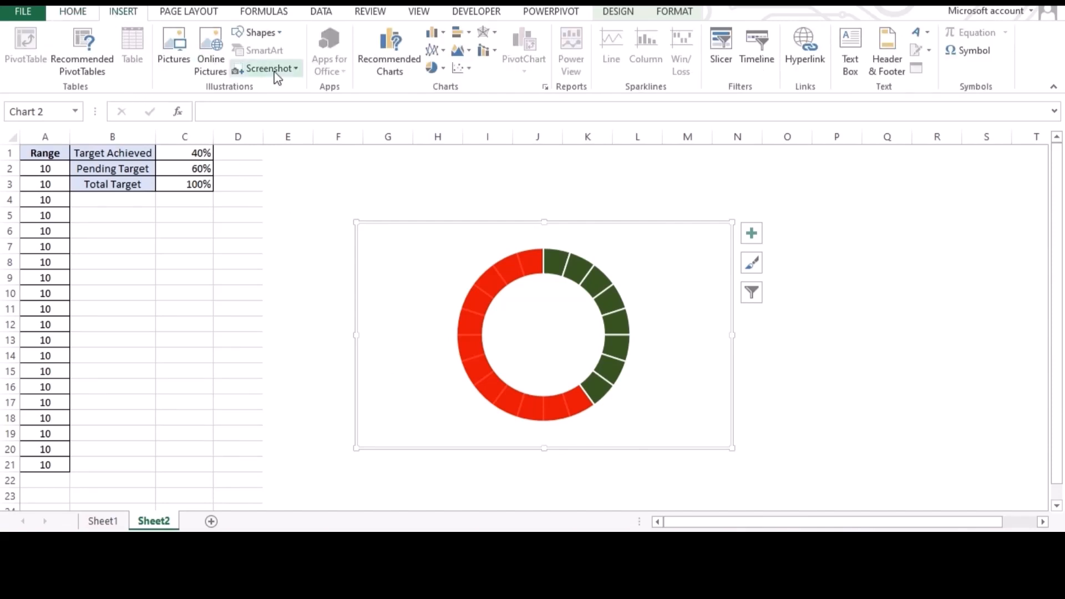
{"action": "left_click", "coordinate": [850, 55]}
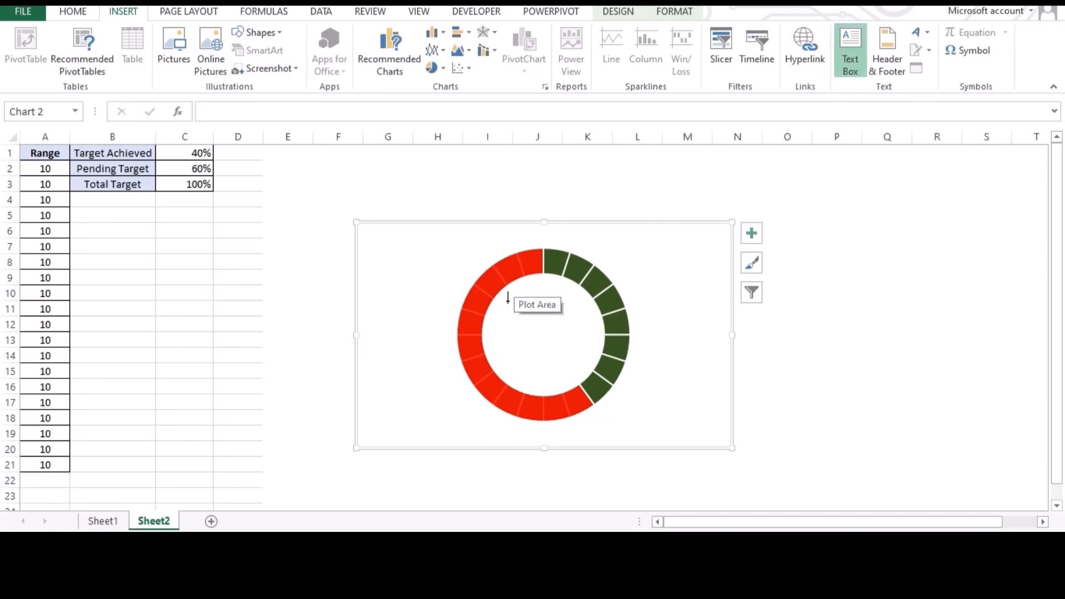
{"action": "left_click_drag", "start_coordinate": [507, 300], "coordinate": [582, 342]}
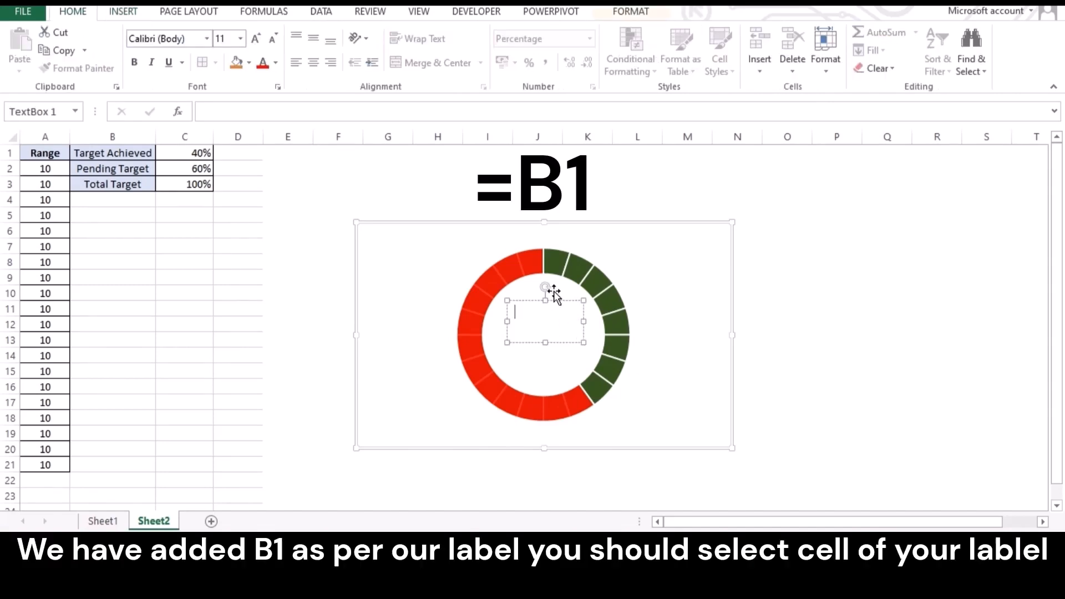
{"action": "left_click", "coordinate": [313, 109]}
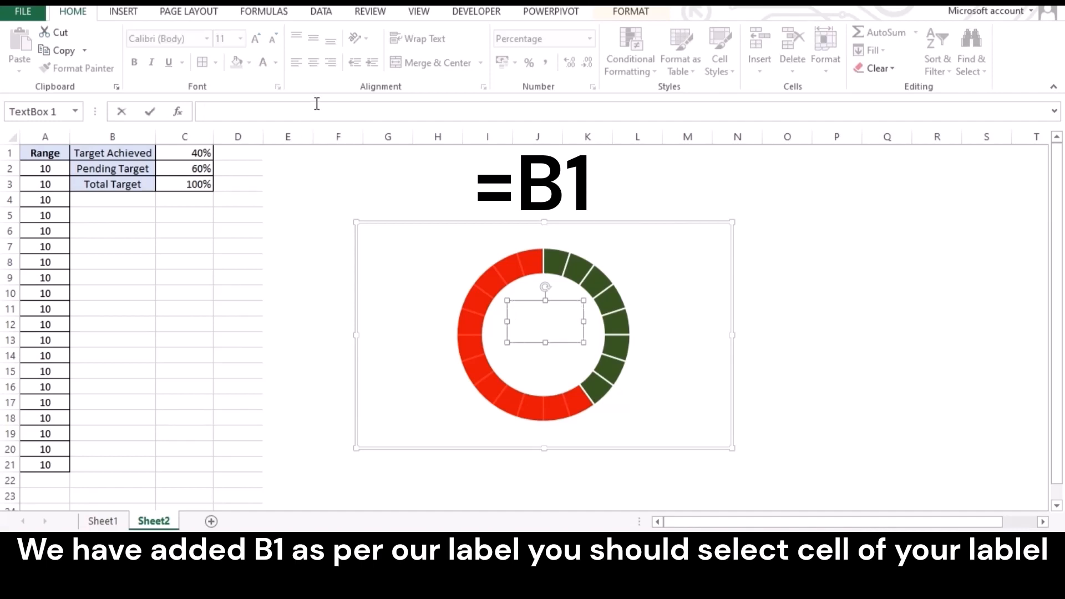
{"action": "type", "text": "="}
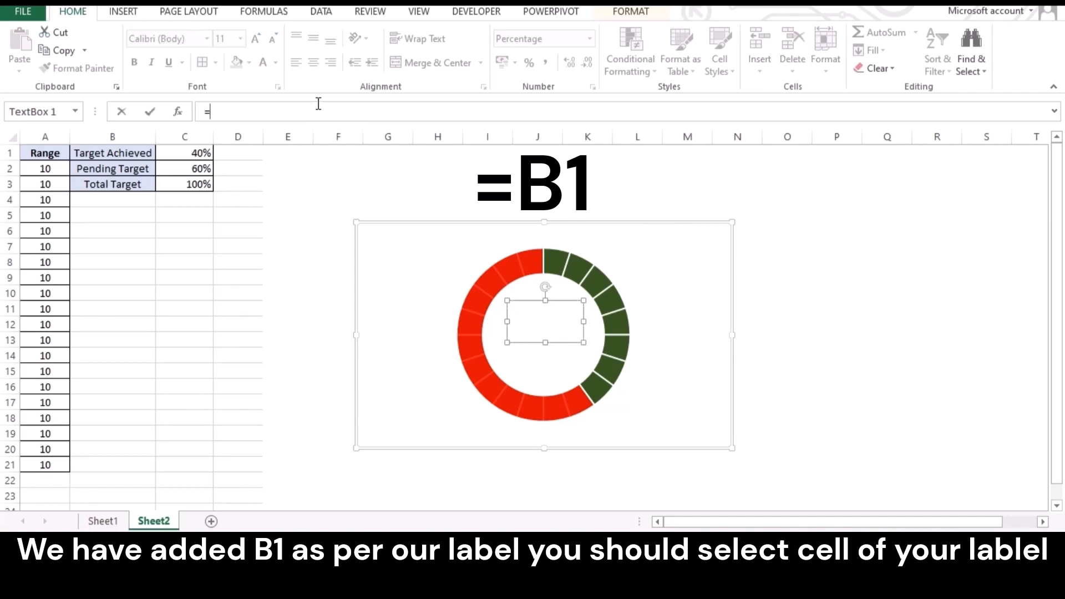
{"action": "left_click", "coordinate": [113, 154]}
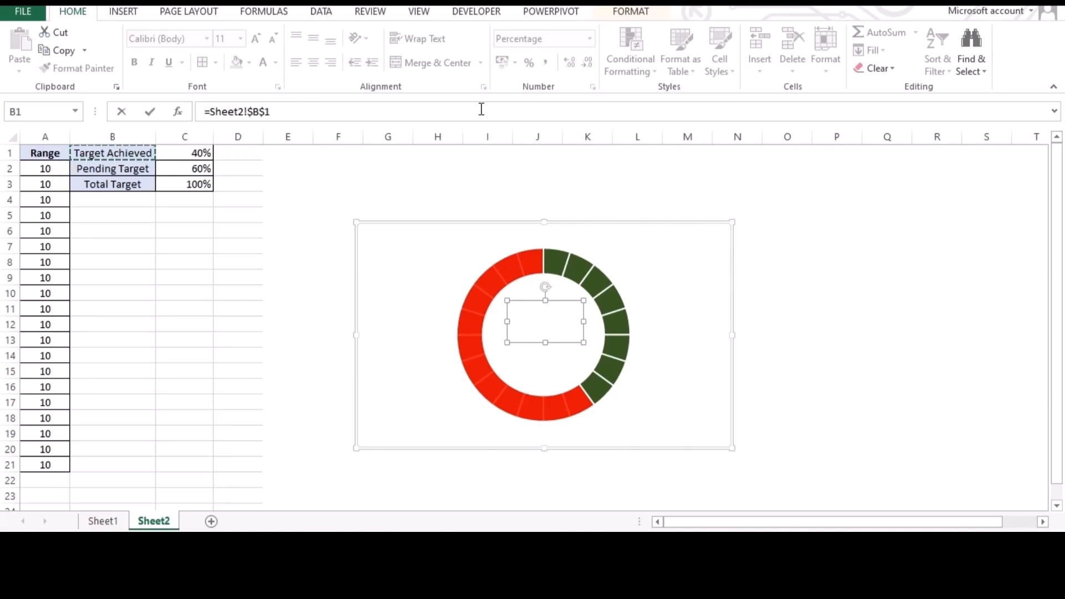
{"action": "key", "text": "Return"}
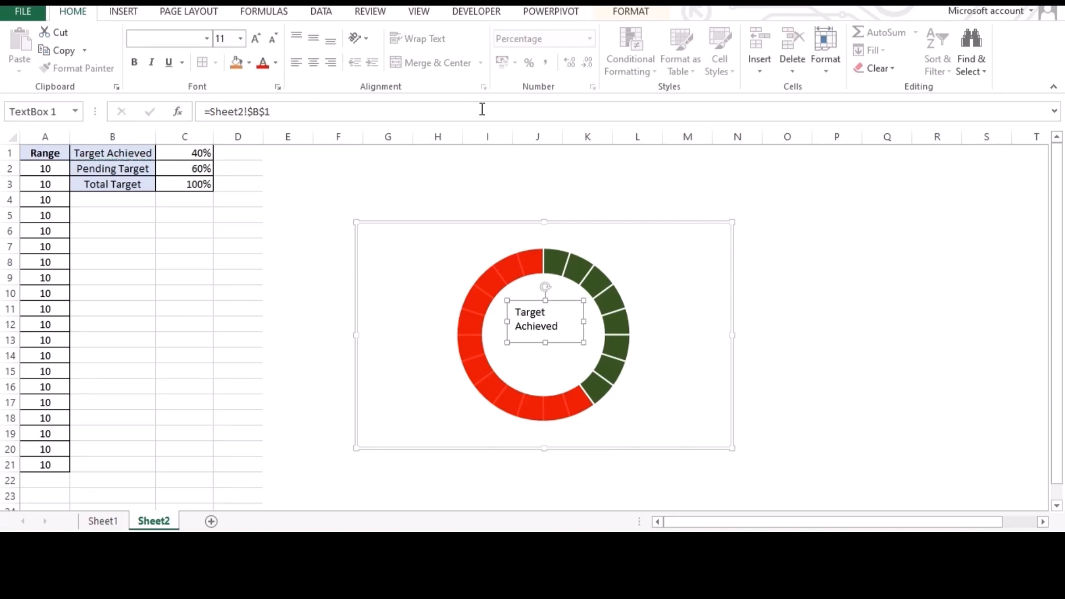
- Remove the outline from the Target Achieved text box
{"action": "left_click", "coordinate": [589, 327]}
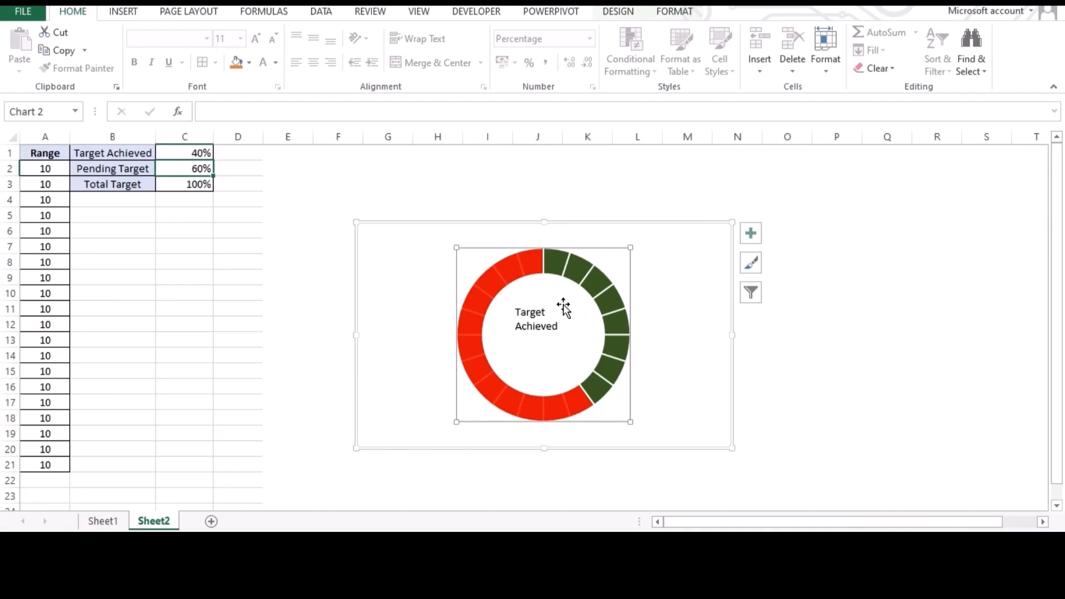
{"action": "left_click", "coordinate": [539, 320]}
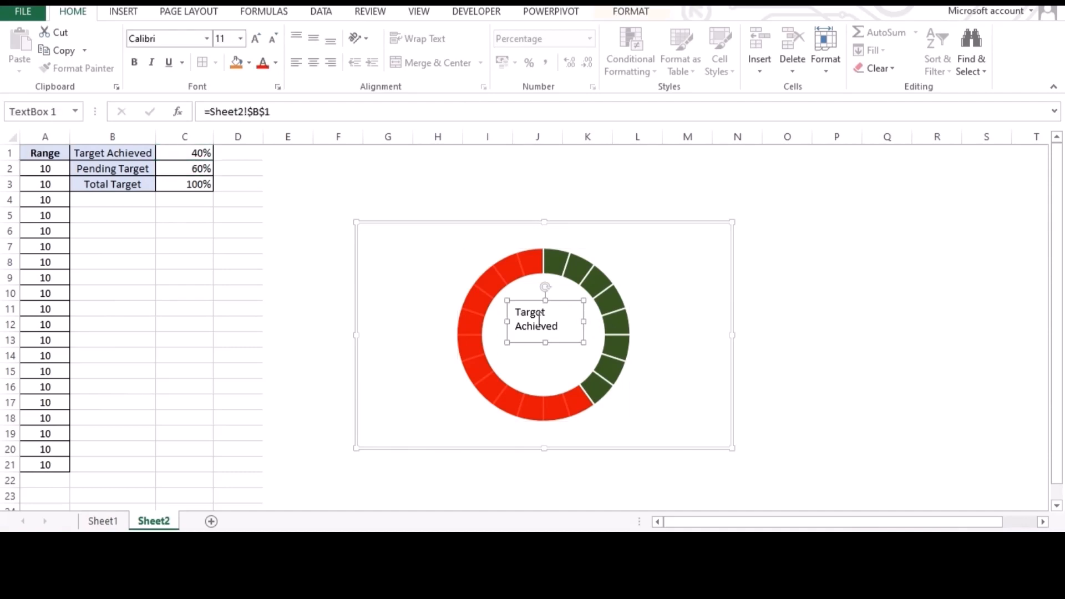
{"action": "left_click", "coordinate": [644, 13]}
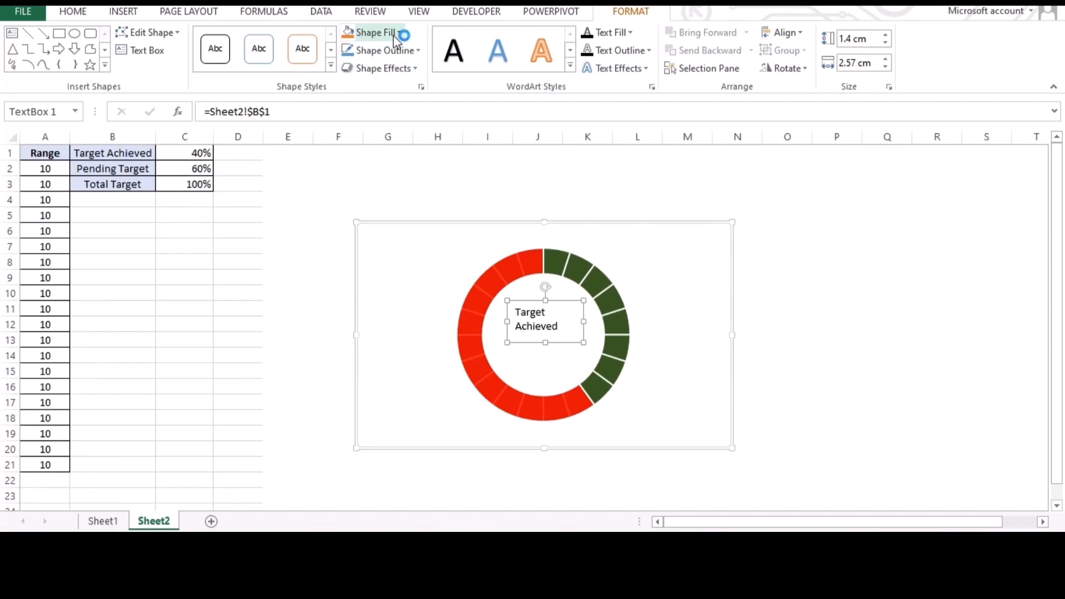
{"action": "left_click", "coordinate": [416, 51]}
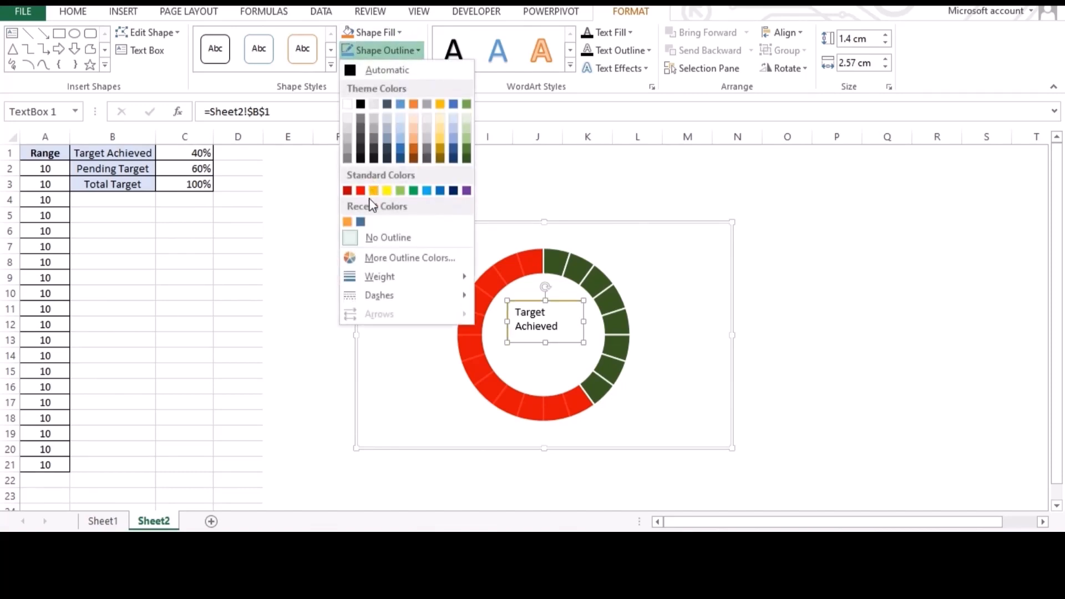
{"action": "left_click", "coordinate": [368, 237]}
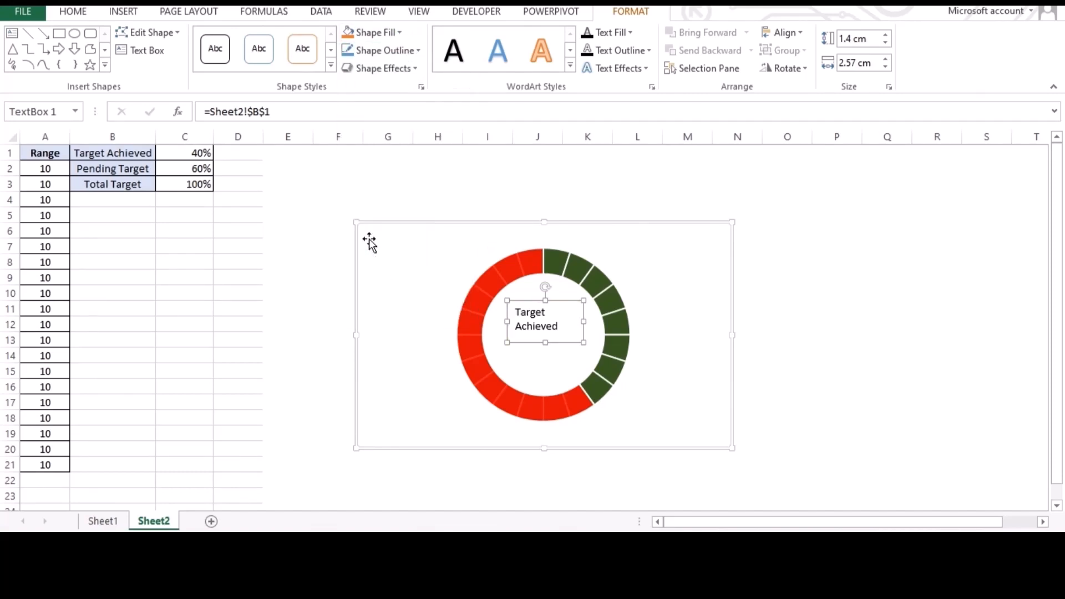
- Make the Target Achieved label bold, centre it horizontally and vertically, and enlarge its font to 16
{"action": "left_click", "coordinate": [73, 12]}
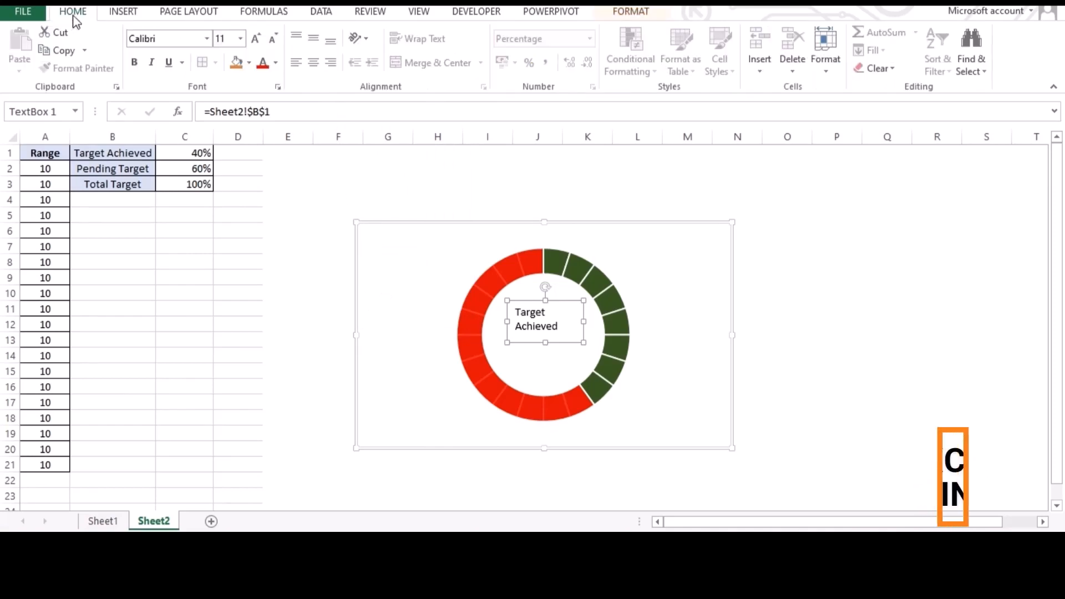
{"action": "left_click", "coordinate": [136, 63]}
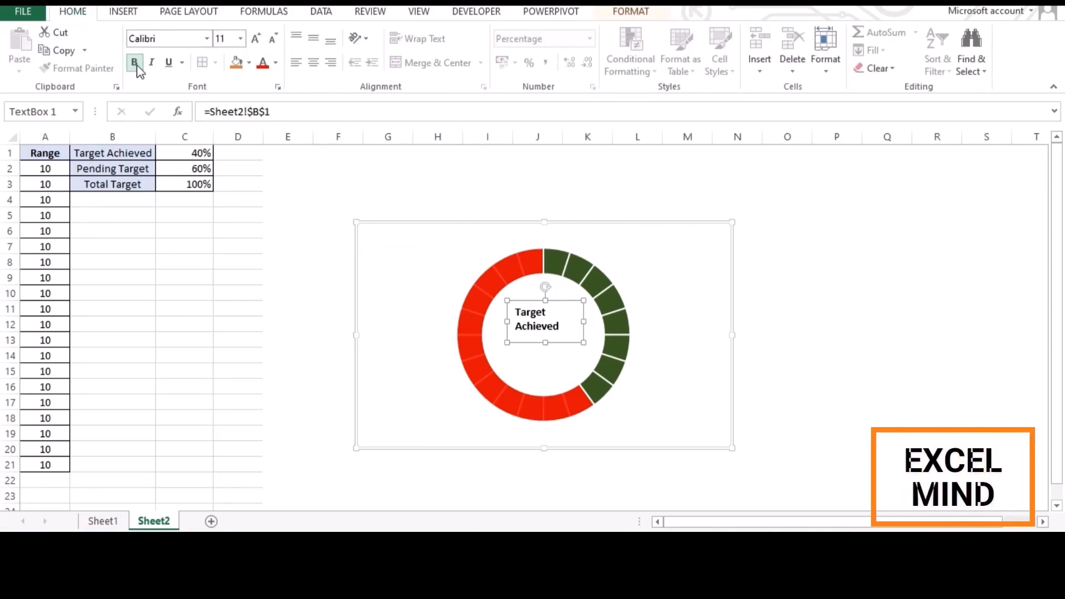
{"action": "left_click", "coordinate": [314, 62]}
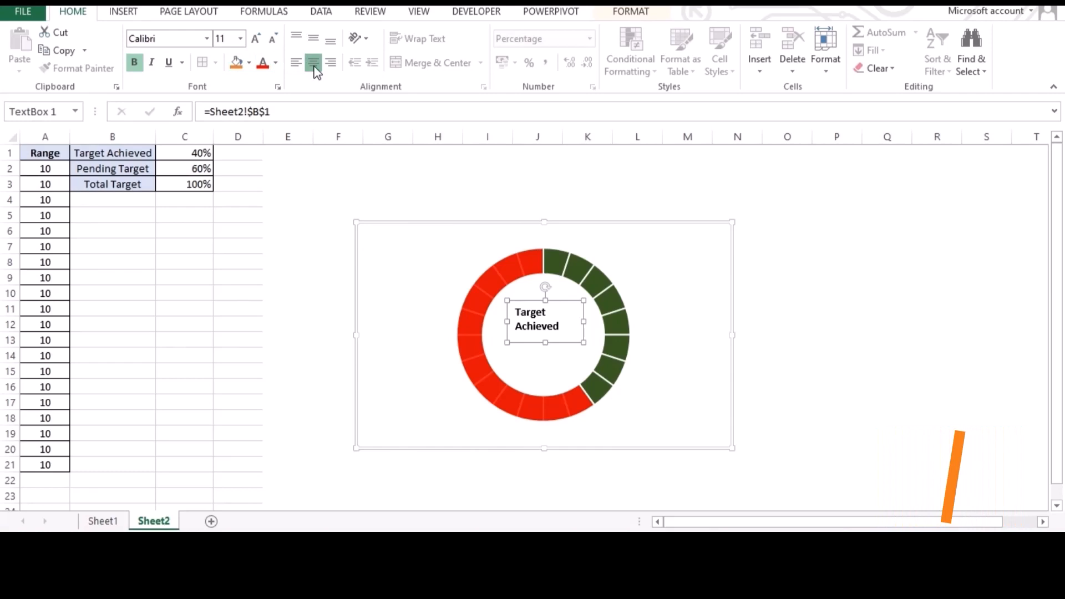
{"action": "left_click", "coordinate": [319, 39]}
{"action": "left_click", "coordinate": [257, 42]}
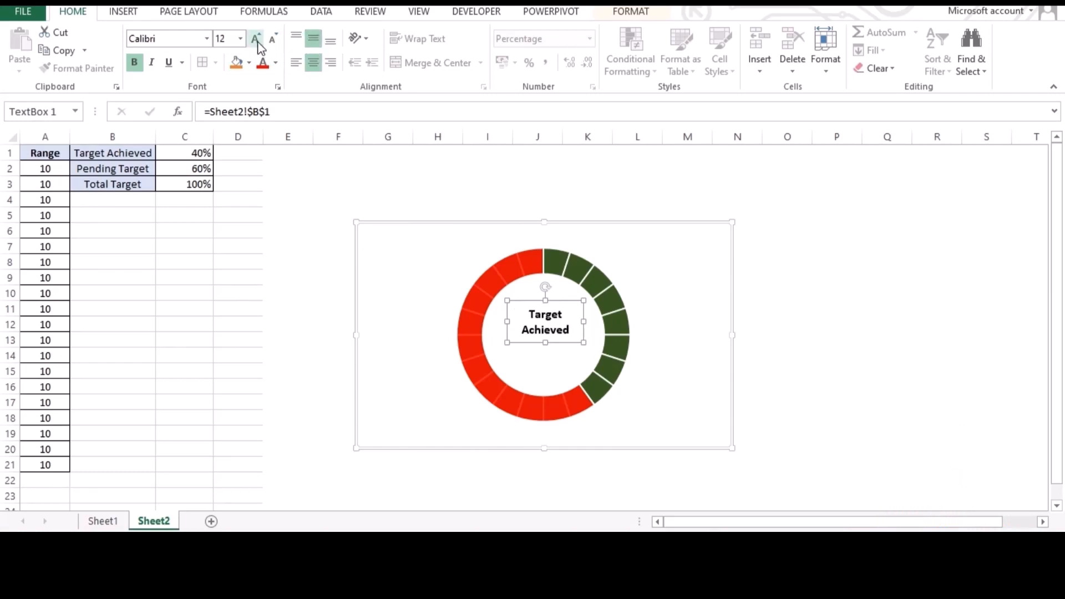
{"action": "left_click", "coordinate": [258, 42]}
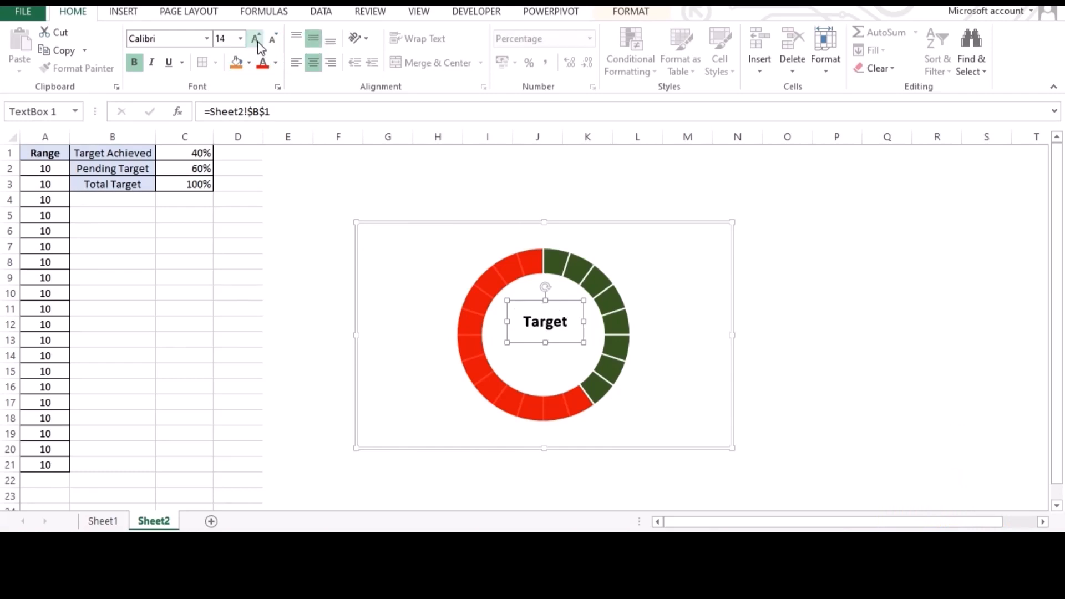
- Enlarge the Target Achieved text box so both words fit, and move it up within the doughnut's hole
{"action": "left_click", "coordinate": [504, 344]}
{"action": "left_click", "coordinate": [503, 346]}
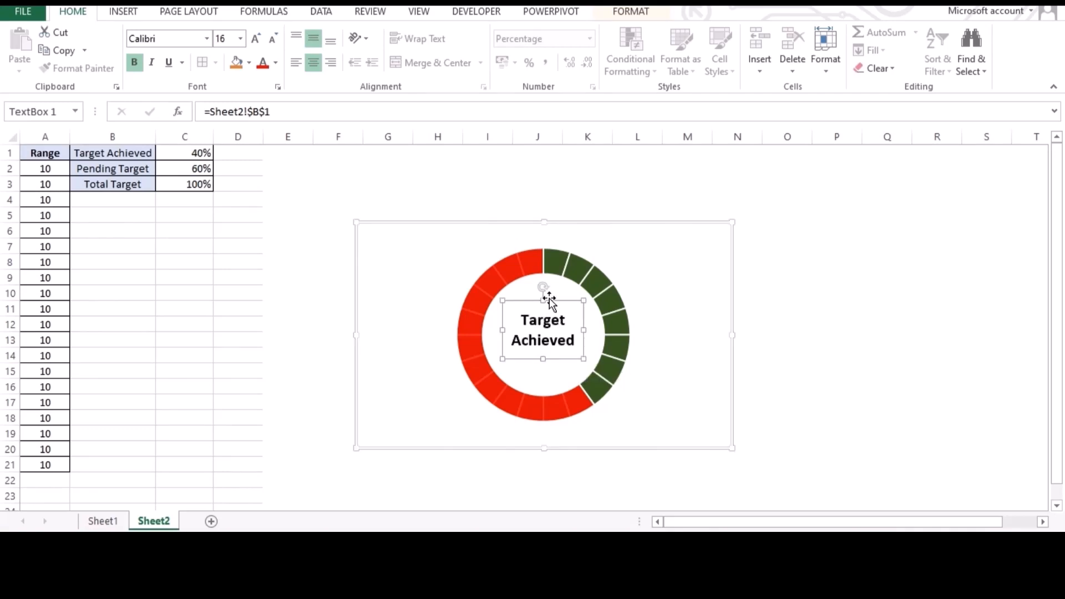
{"action": "left_click", "coordinate": [552, 294]}
{"action": "left_click", "coordinate": [551, 294]}
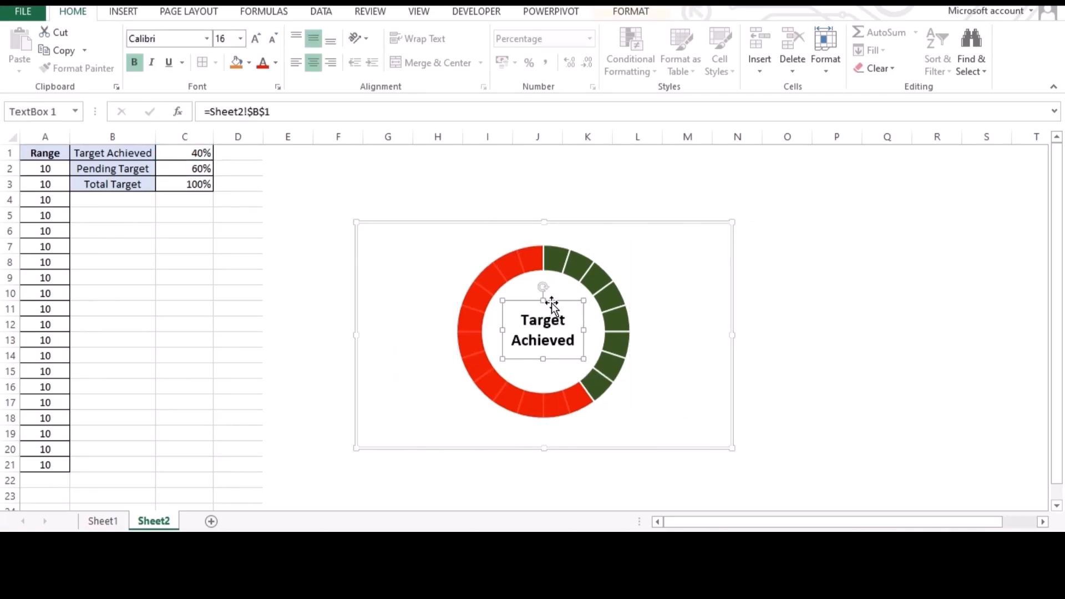
{"action": "left_click_drag", "start_coordinate": [552, 290], "coordinate": [551, 286]}
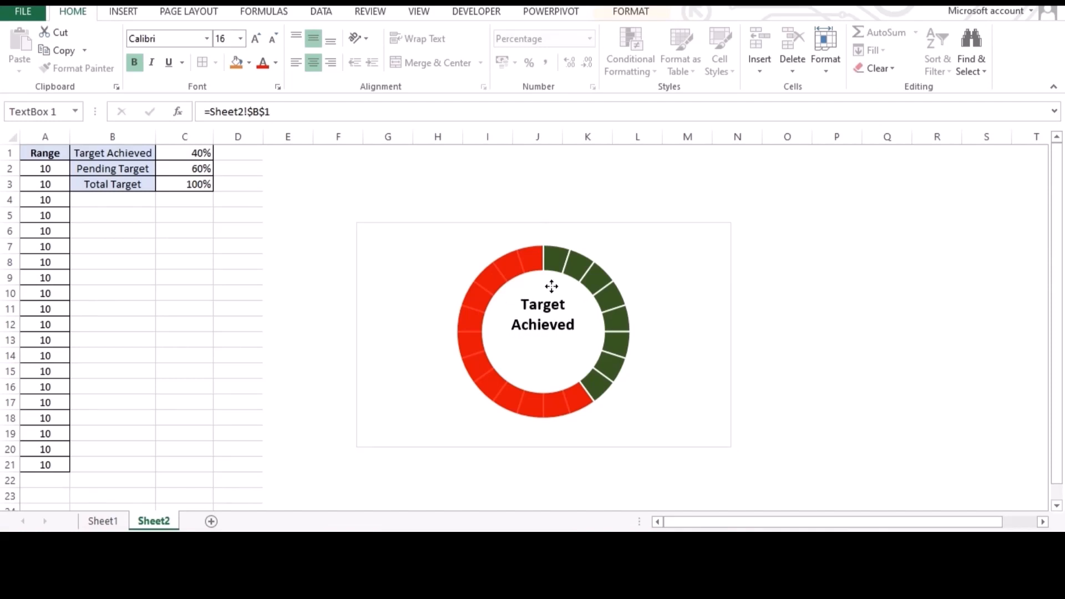
{"action": "left_click", "coordinate": [255, 228]}
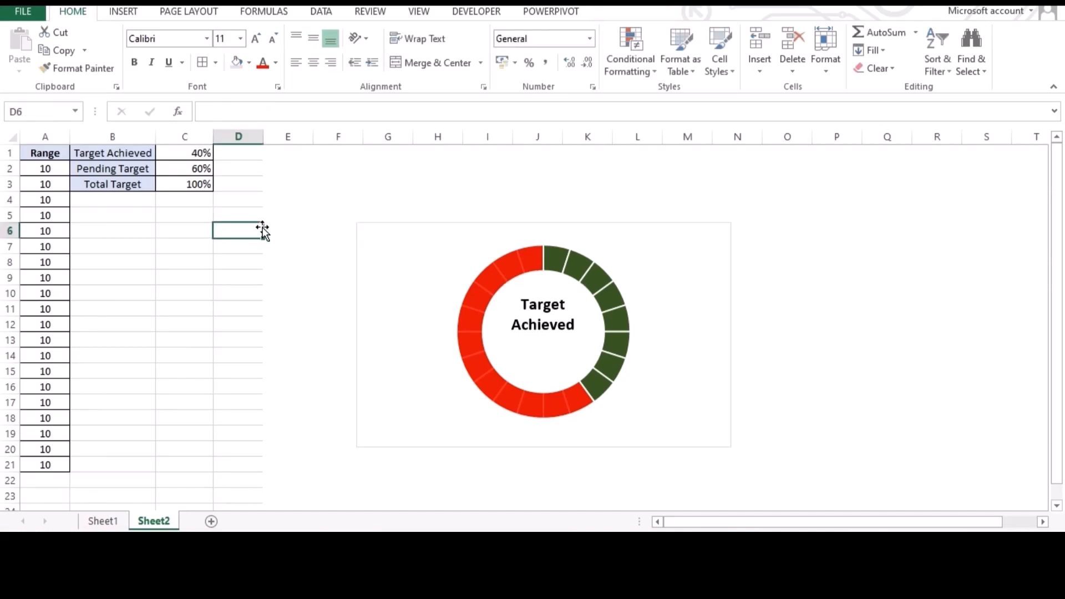
- Insert a text box below the Target Achieved label inside the doughnut's hole and link it to cell C1
{"action": "left_click", "coordinate": [124, 13]}
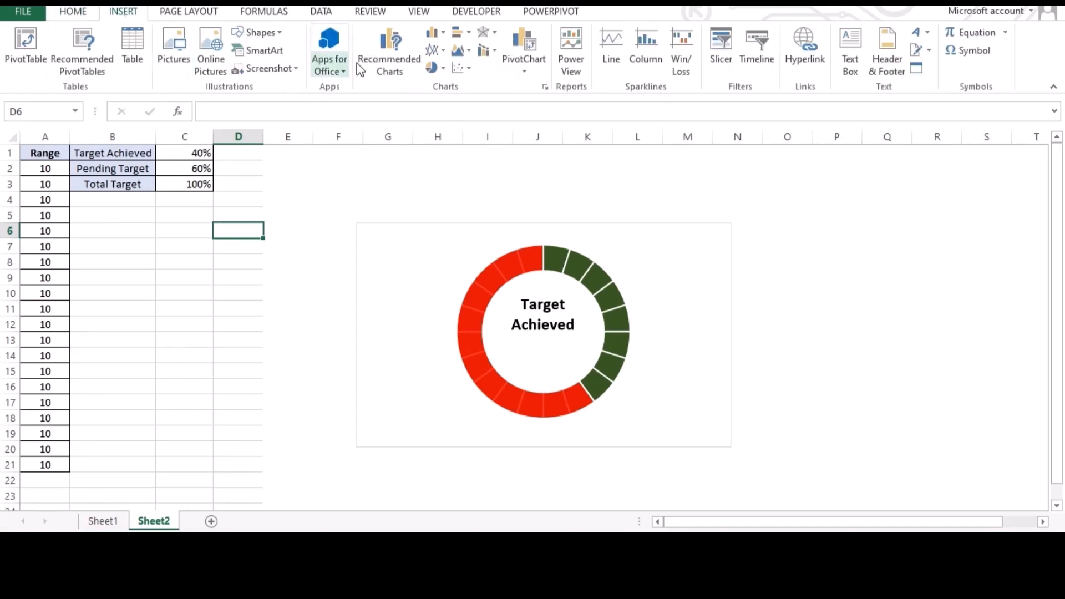
{"action": "left_click", "coordinate": [850, 65]}
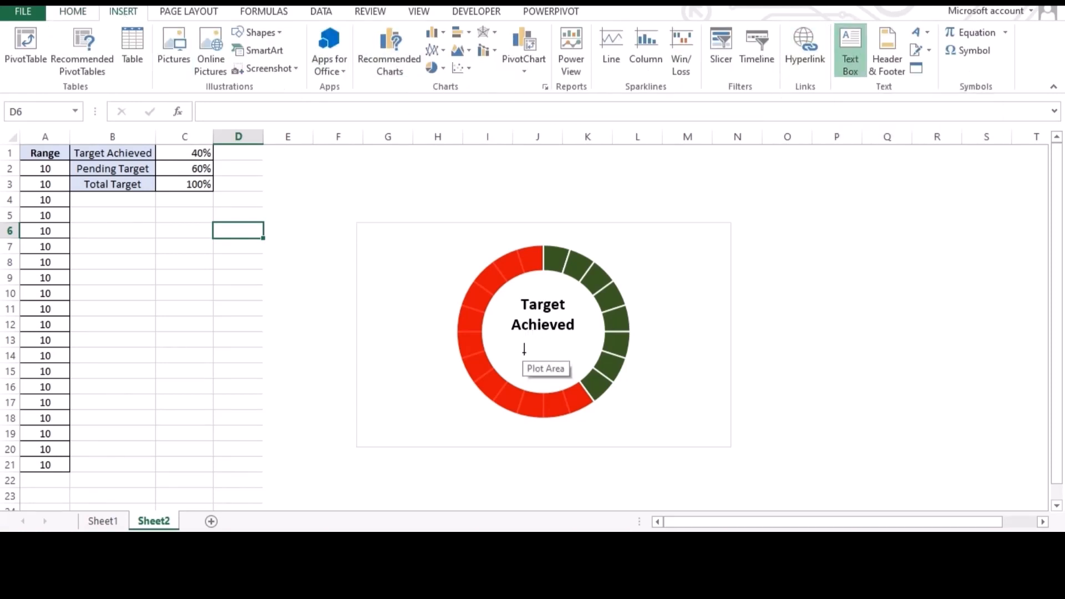
{"action": "left_click_drag", "start_coordinate": [524, 350], "coordinate": [570, 379]}
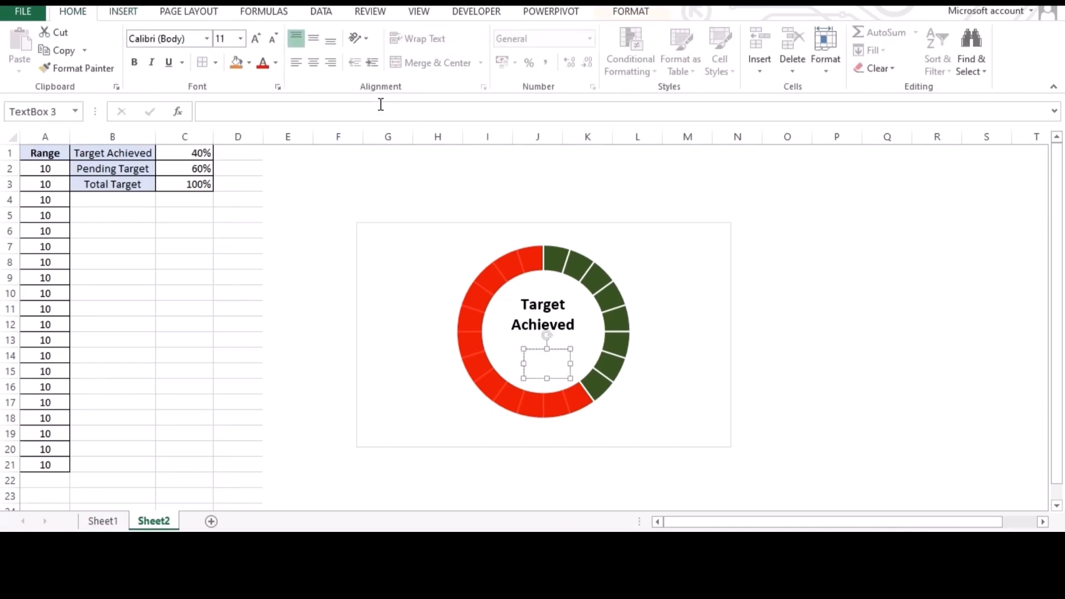
{"action": "left_click", "coordinate": [238, 111]}
{"action": "type", "text": "="}
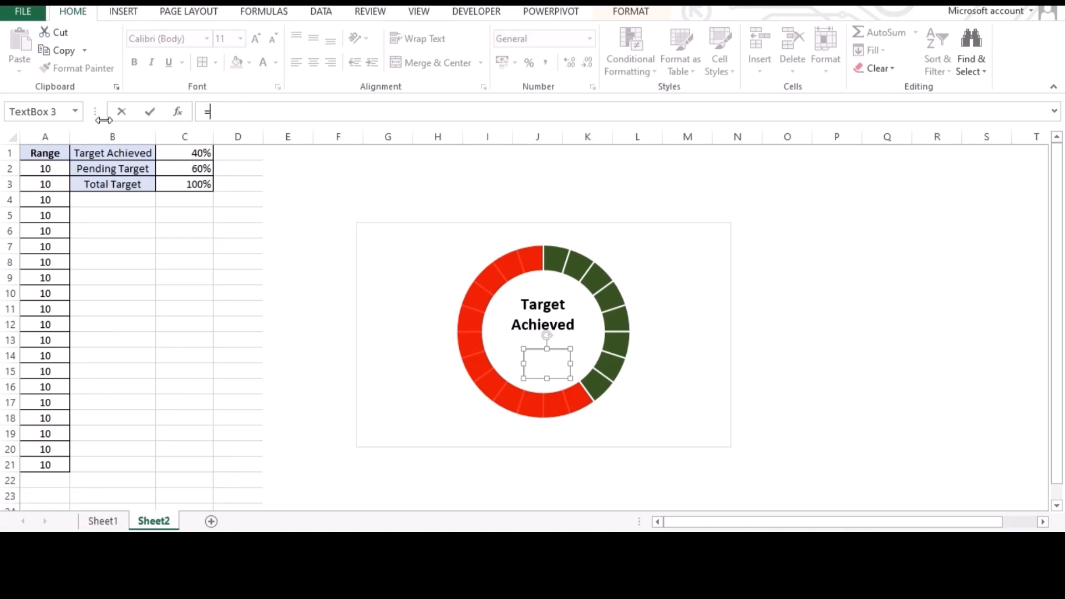
{"action": "left_click", "coordinate": [178, 184]}
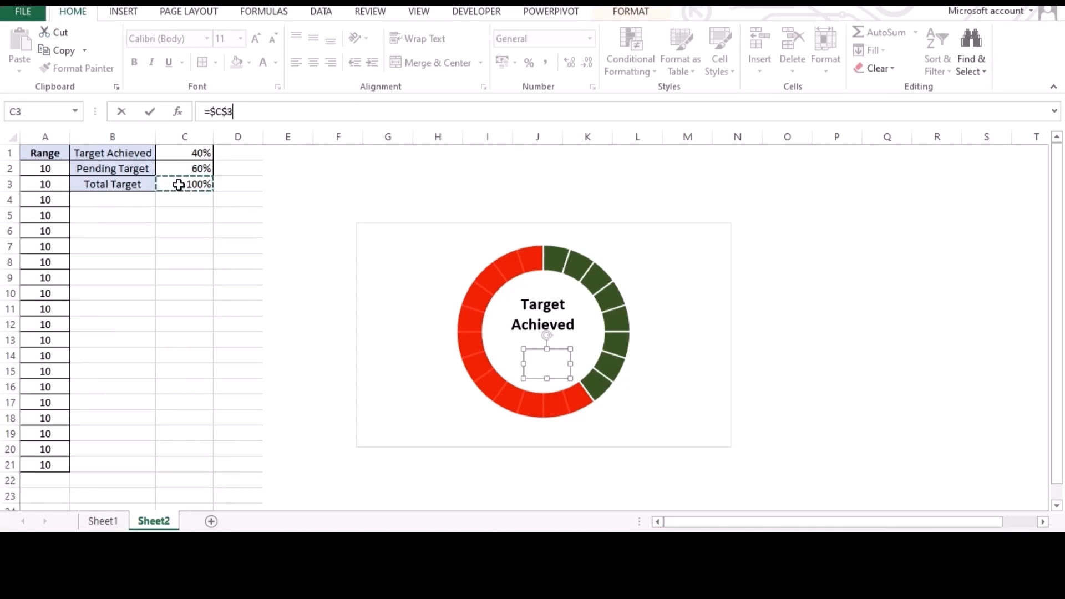
{"action": "left_click", "coordinate": [183, 150]}
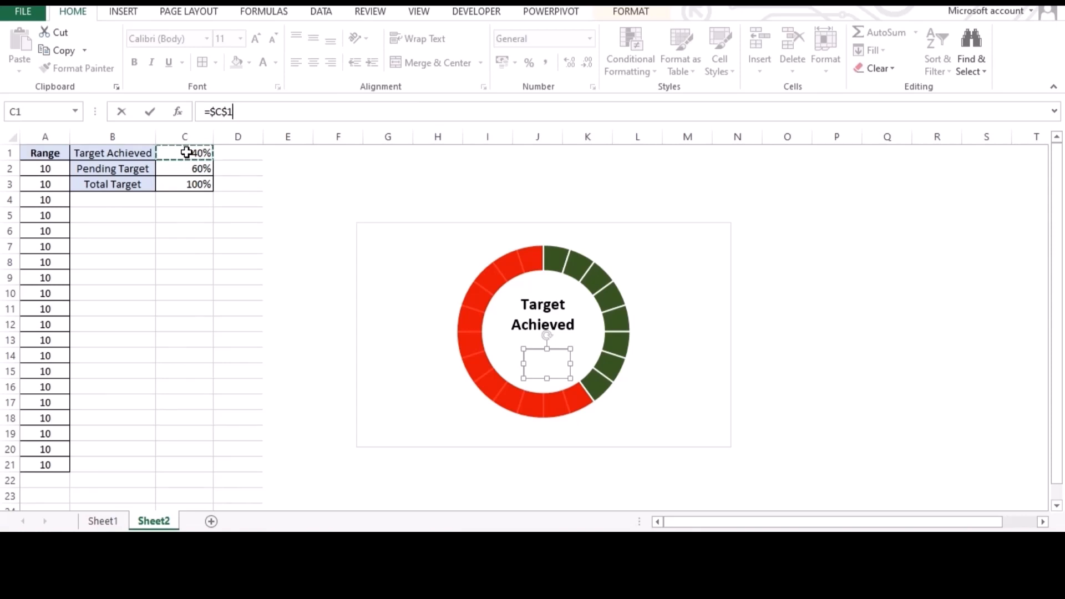
{"action": "key", "text": "Return"}
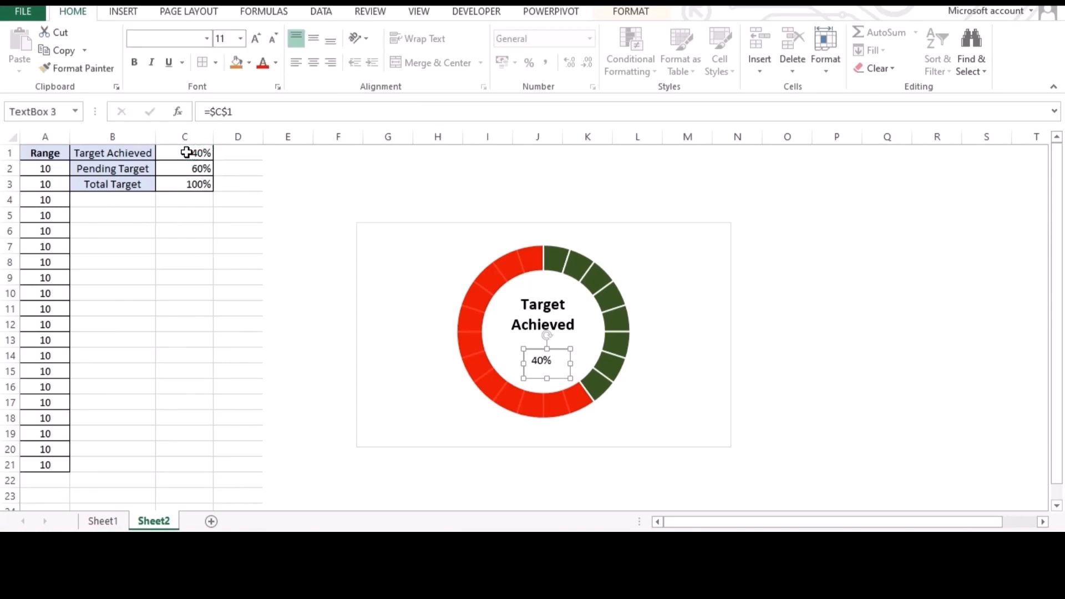
- Remove the outline from the percentage text box
{"action": "left_click", "coordinate": [631, 12]}
{"action": "left_click", "coordinate": [414, 52]}
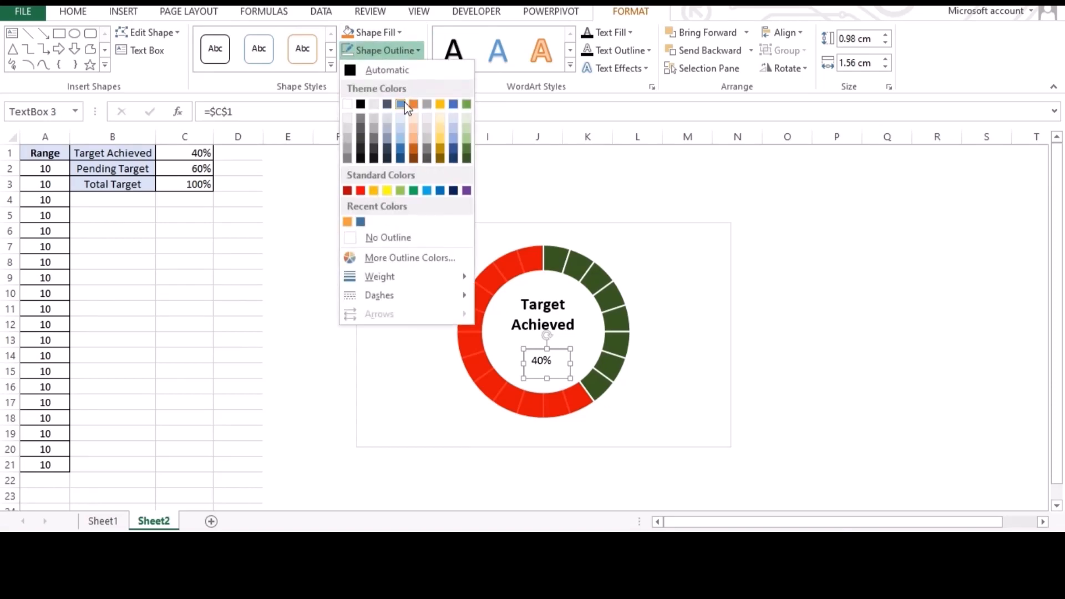
{"action": "left_click", "coordinate": [392, 237]}
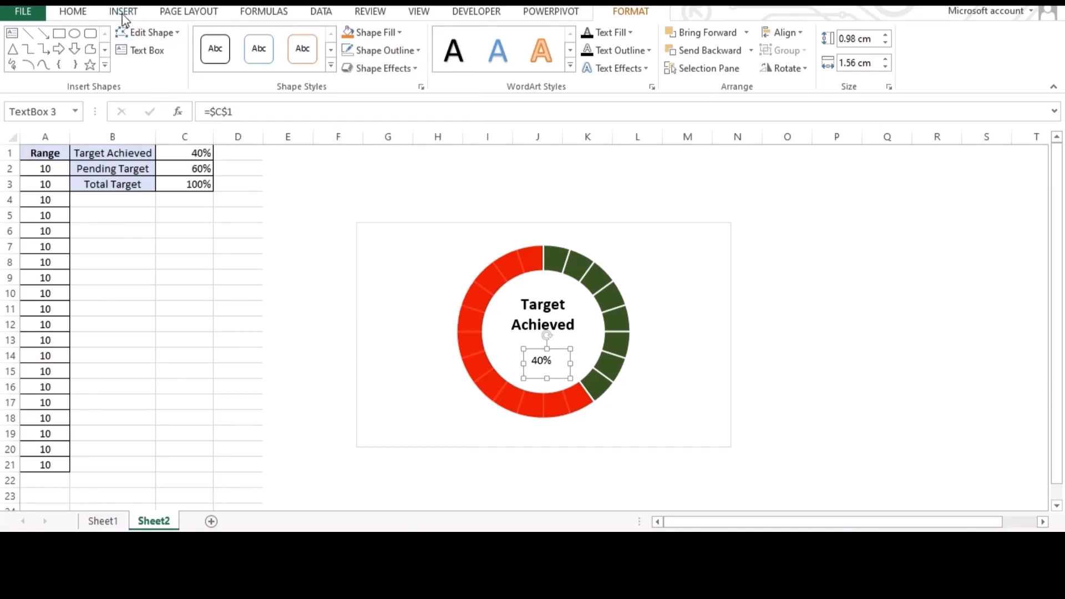
- Make the percentage label bold, centre it horizontally and vertically at font size 16, and move it slightly closer to the Target Achieved label
{"action": "left_click", "coordinate": [78, 11]}
{"action": "left_click", "coordinate": [141, 61]}
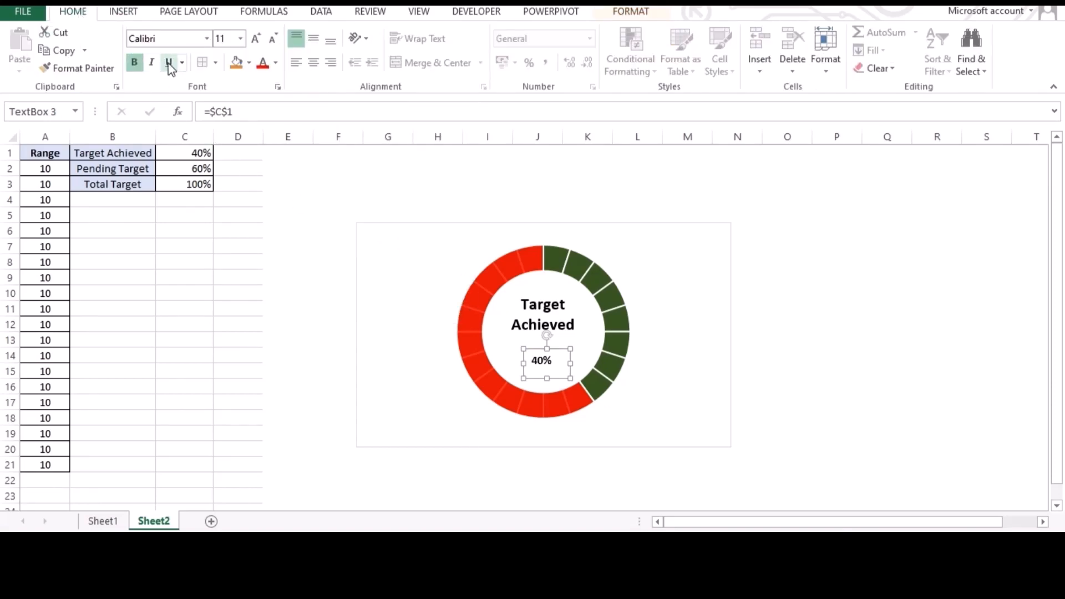
{"action": "left_click", "coordinate": [316, 39]}
{"action": "left_click", "coordinate": [315, 63]}
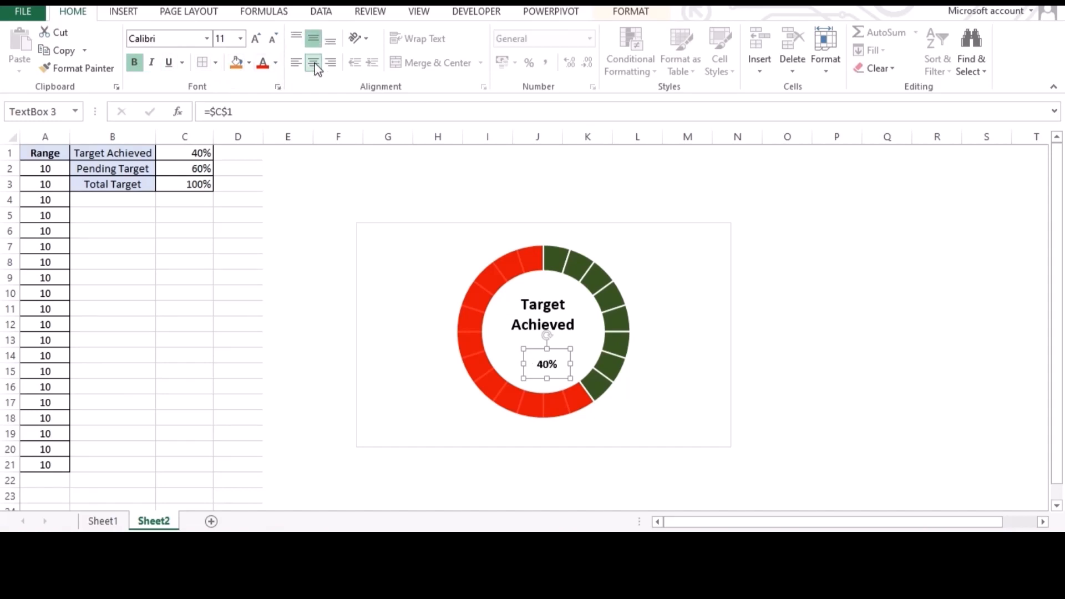
{"action": "left_click", "coordinate": [255, 39]}
{"action": "left_click", "coordinate": [255, 39]}
{"action": "left_click", "coordinate": [255, 38]}
{"action": "left_click_drag", "start_coordinate": [560, 349], "coordinate": [557, 343]}
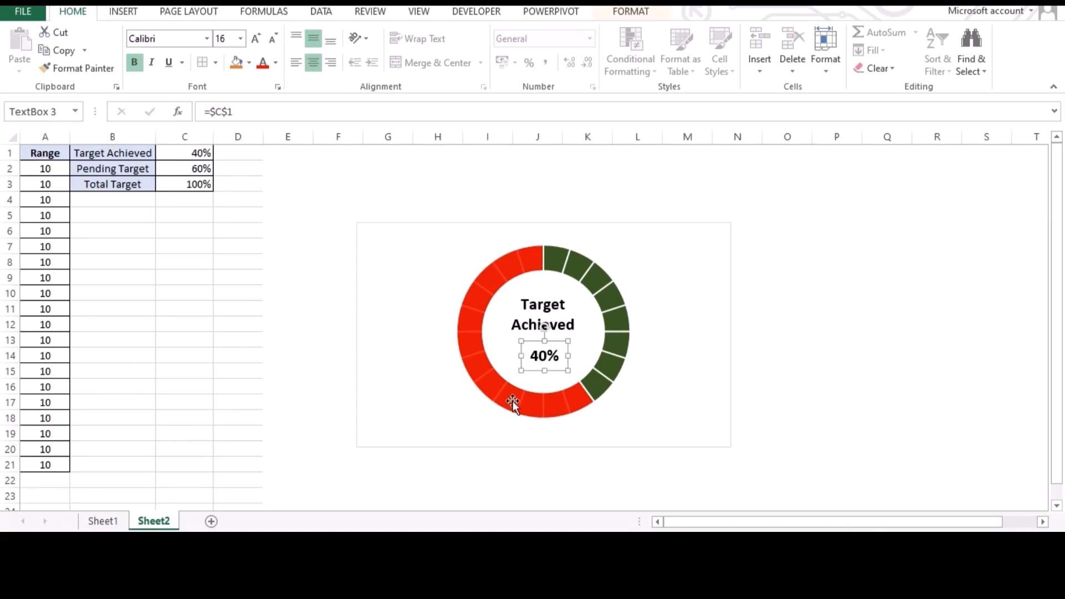
{"action": "left_click", "coordinate": [319, 370]}
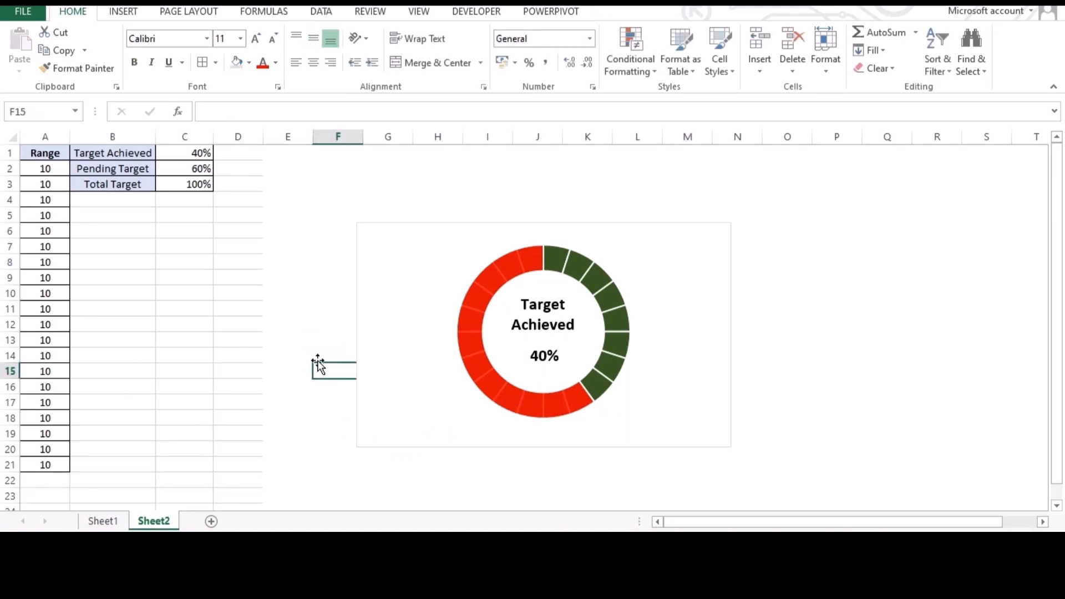
- Test the chart by setting the Target Achieved value in C1 to 80% and 100%
{"action": "left_click", "coordinate": [201, 151]}
{"action": "type", "text": "80"}
{"action": "key", "text": "Return"}
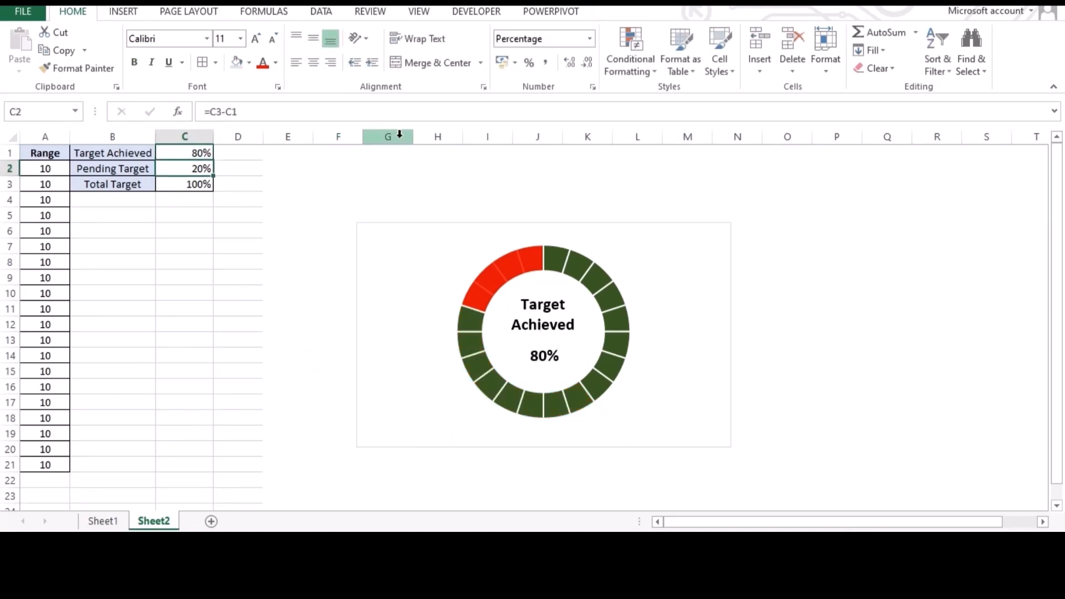
{"action": "key", "text": "Up"}
{"action": "type", "text": "100"}
{"action": "key", "text": "Return"}
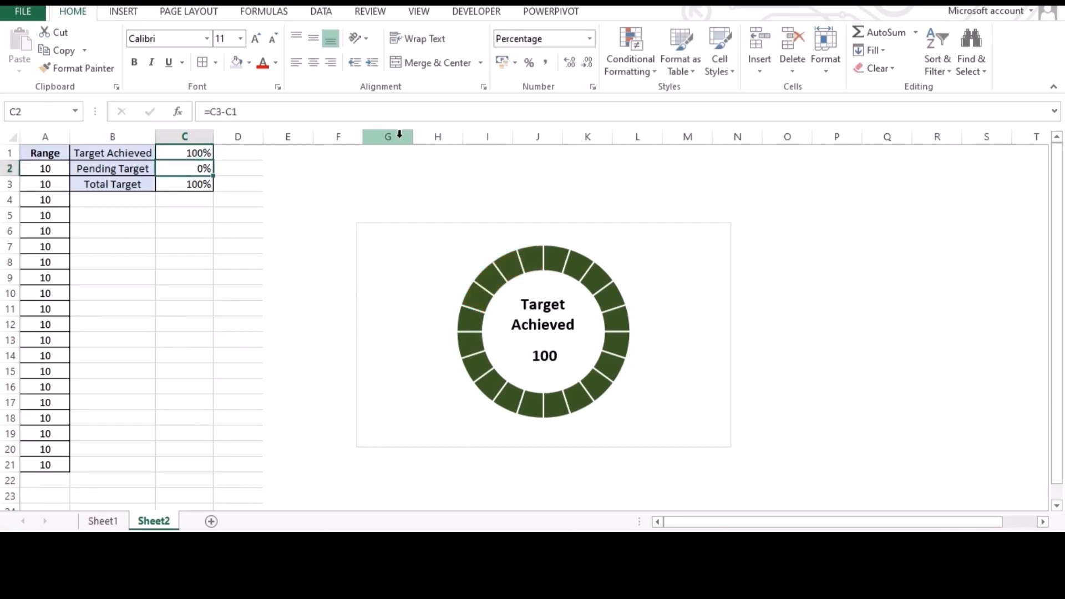
- Widen the percentage text box so that 100% fits, and centre it under the Target Achieved label
{"action": "left_click", "coordinate": [530, 356]}
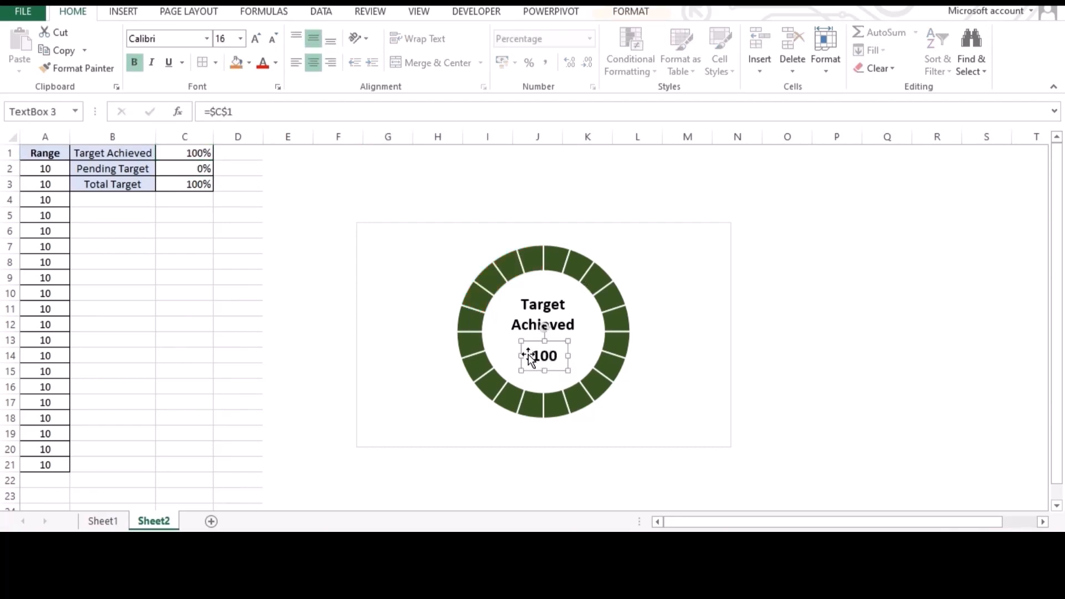
{"action": "left_click_drag", "start_coordinate": [521, 354], "coordinate": [553, 347]}
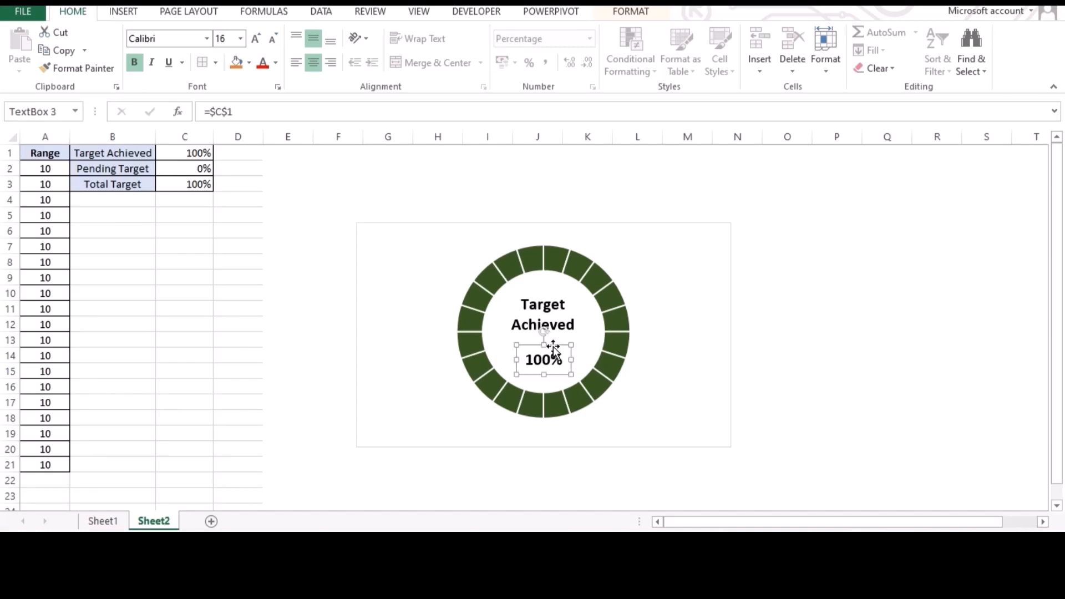
{"action": "left_click", "coordinate": [306, 256]}
- Test the chart by entering 20%, 60%, 70%, 80% and 90% in turn as the Target Achieved value in C1
{"action": "left_click", "coordinate": [198, 153]}
{"action": "type", "text": "2"}
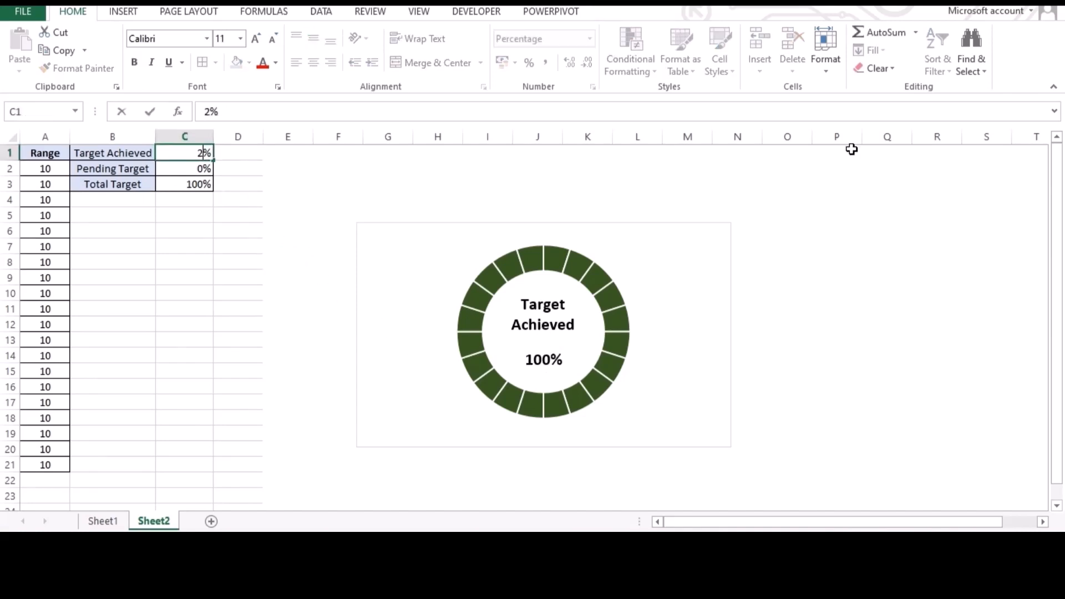
{"action": "type", "text": "0"}
{"action": "key", "text": "Return"}
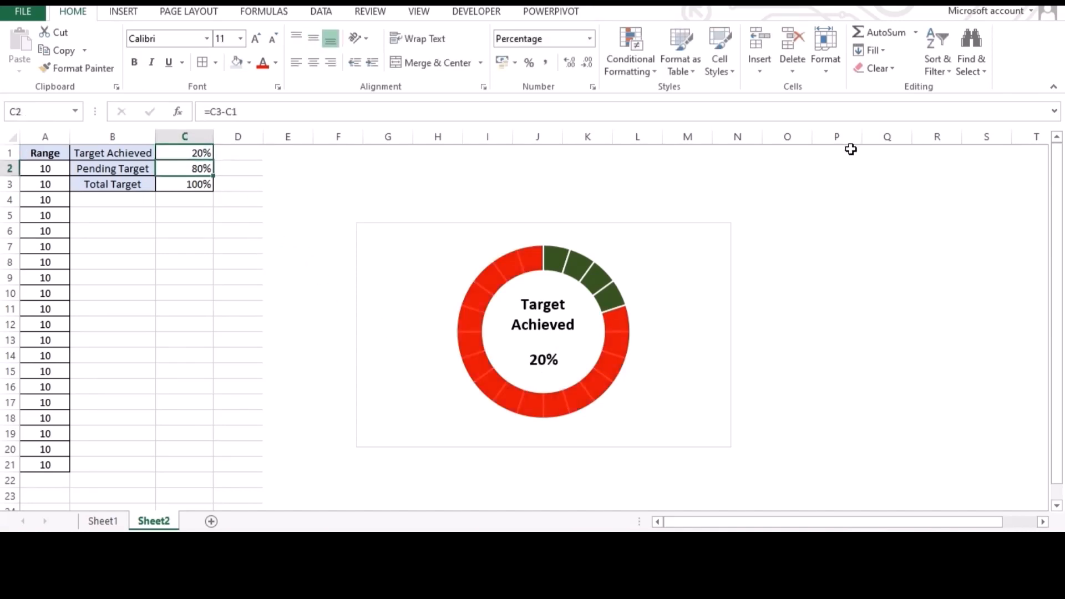
{"action": "key", "text": "Up"}
{"action": "type", "text": "60"}
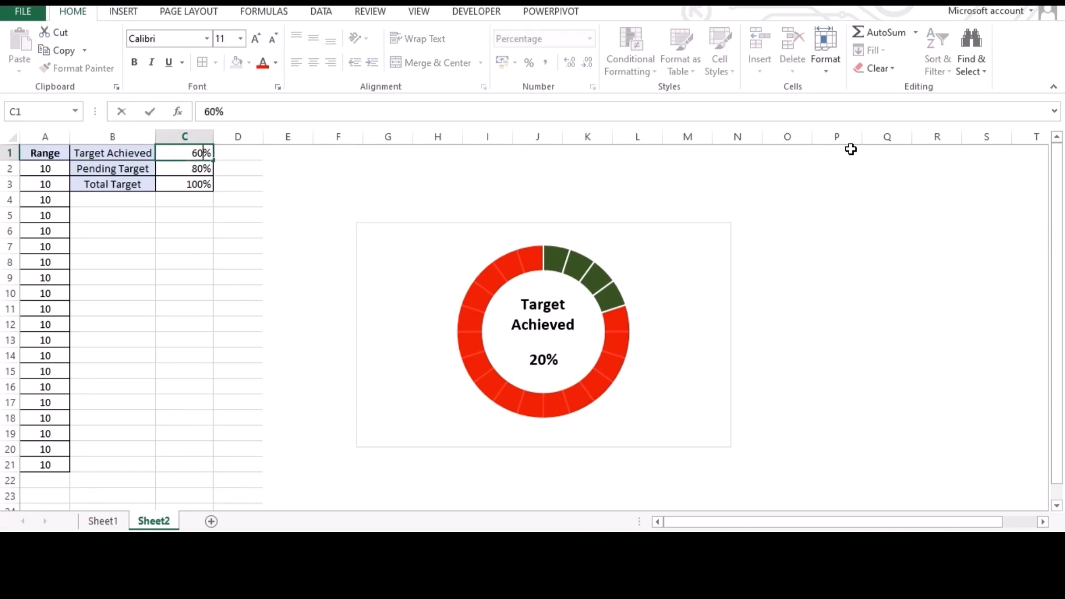
{"action": "key", "text": "Return"}
{"action": "key", "text": "Up"}
{"action": "type", "text": "70"}
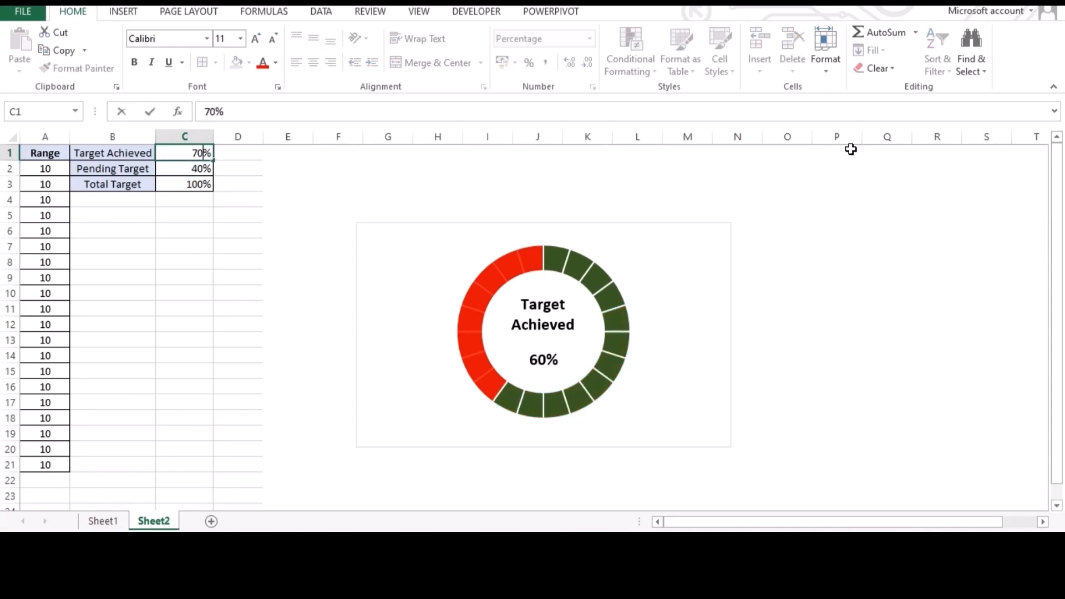
{"action": "key", "text": "Return"}
{"action": "key", "text": "Up"}
{"action": "type", "text": "80"}
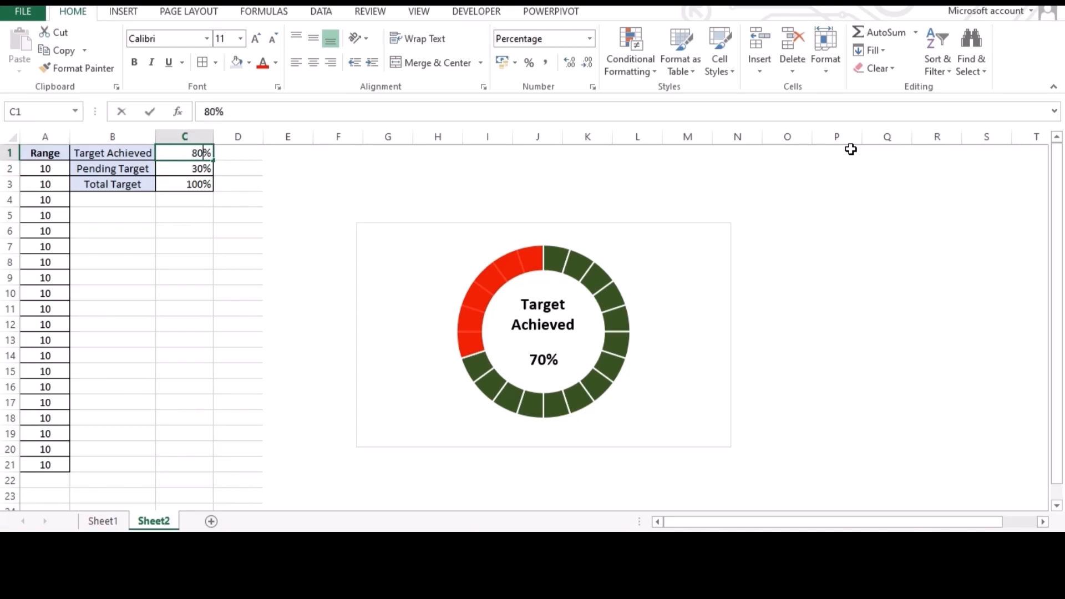
{"action": "key", "text": "Return"}
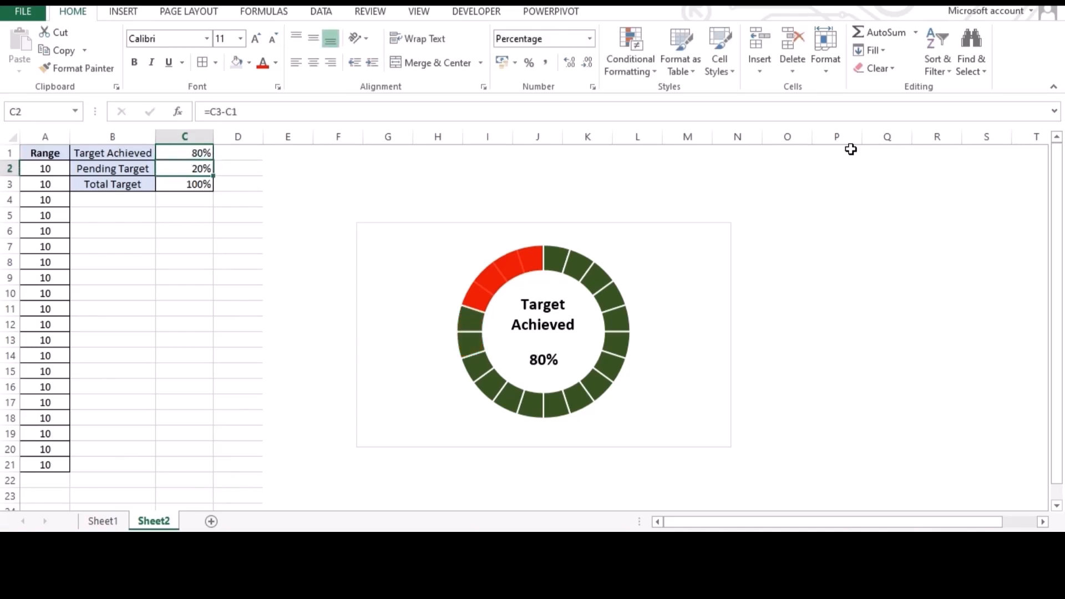
{"action": "key", "text": "Up"}
{"action": "type", "text": "90"}
{"action": "key", "text": "Return"}
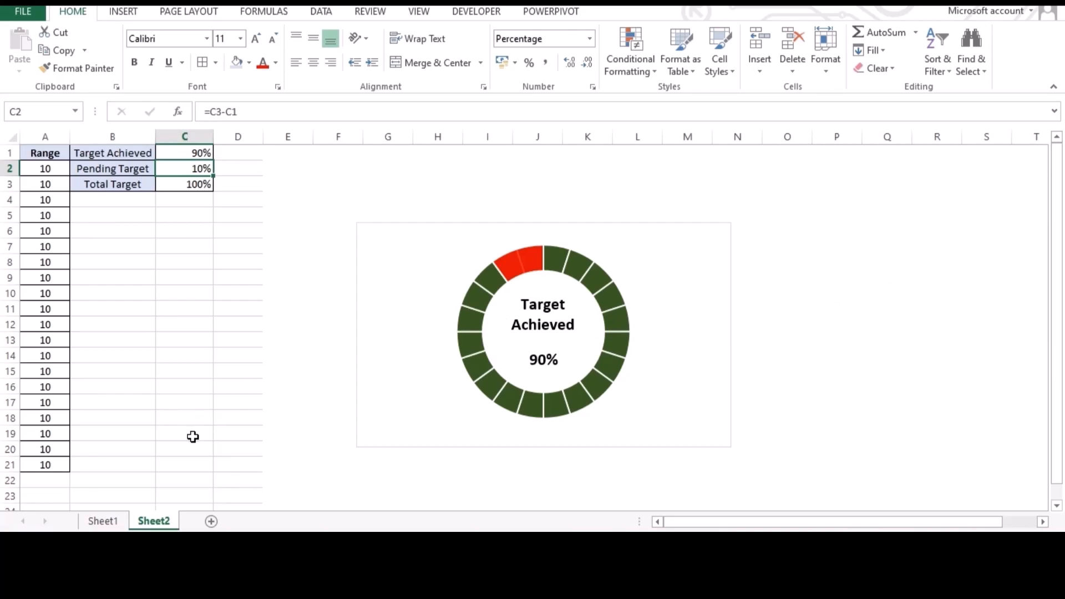
- Switch to Sheet1 and test the needle speedometer by entering 10%, 20%, 30%, 40% and 50% in turn in cell A1
{"action": "left_click", "coordinate": [119, 522]}
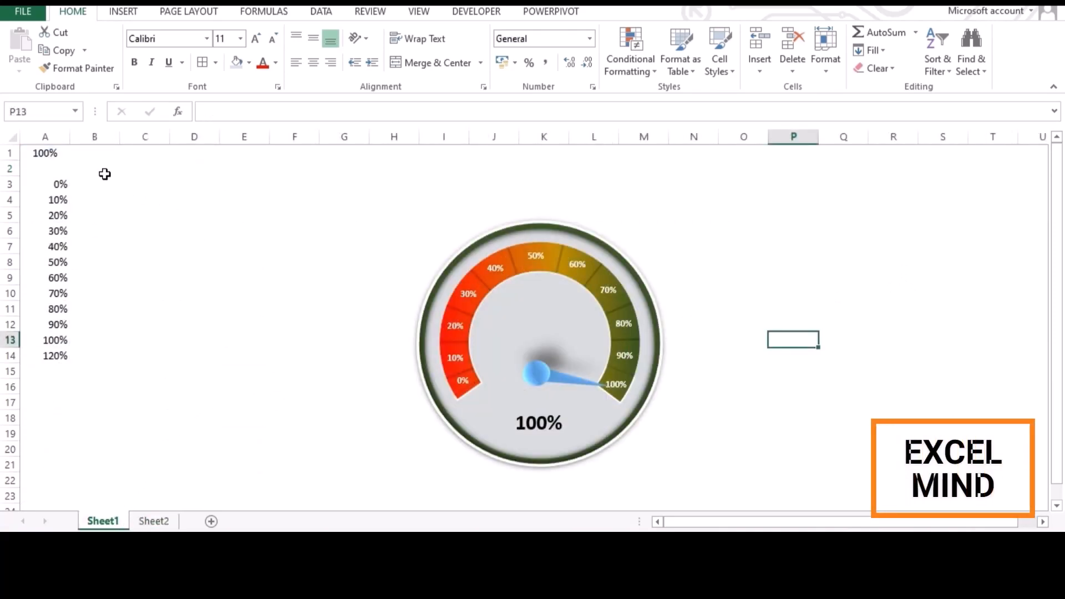
{"action": "left_click", "coordinate": [35, 151]}
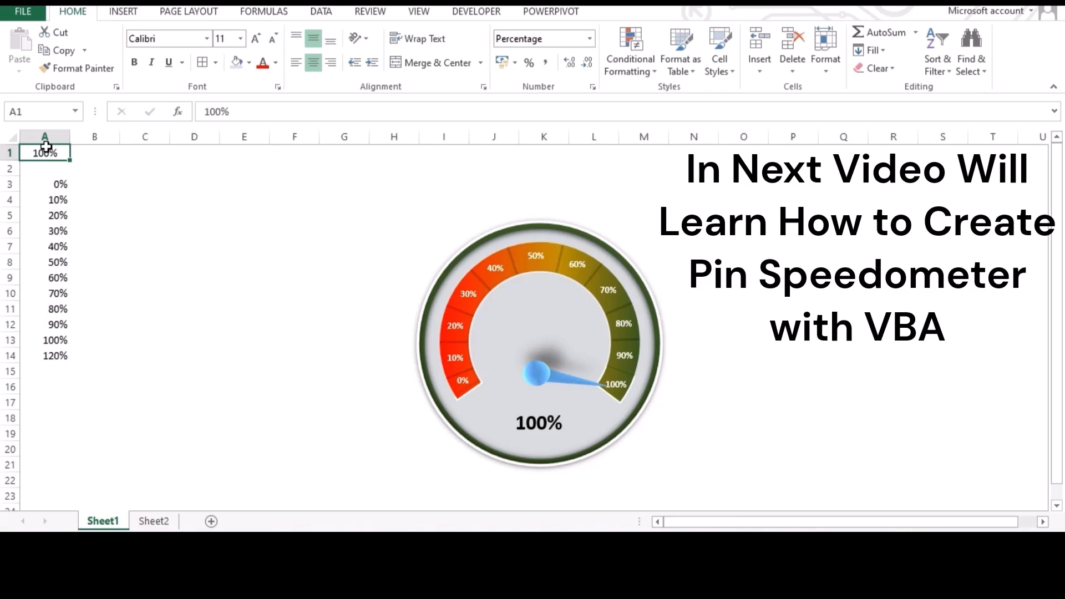
{"action": "type", "text": "10%"}
{"action": "key", "text": "Return"}
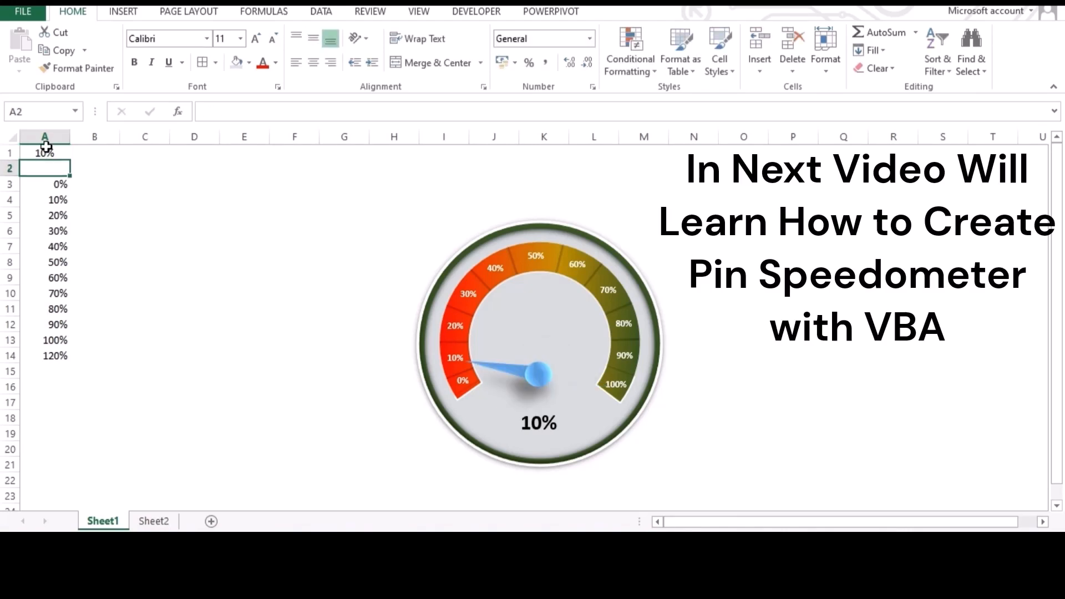
{"action": "left_click", "coordinate": [46, 147]}
{"action": "type", "text": "20%"}
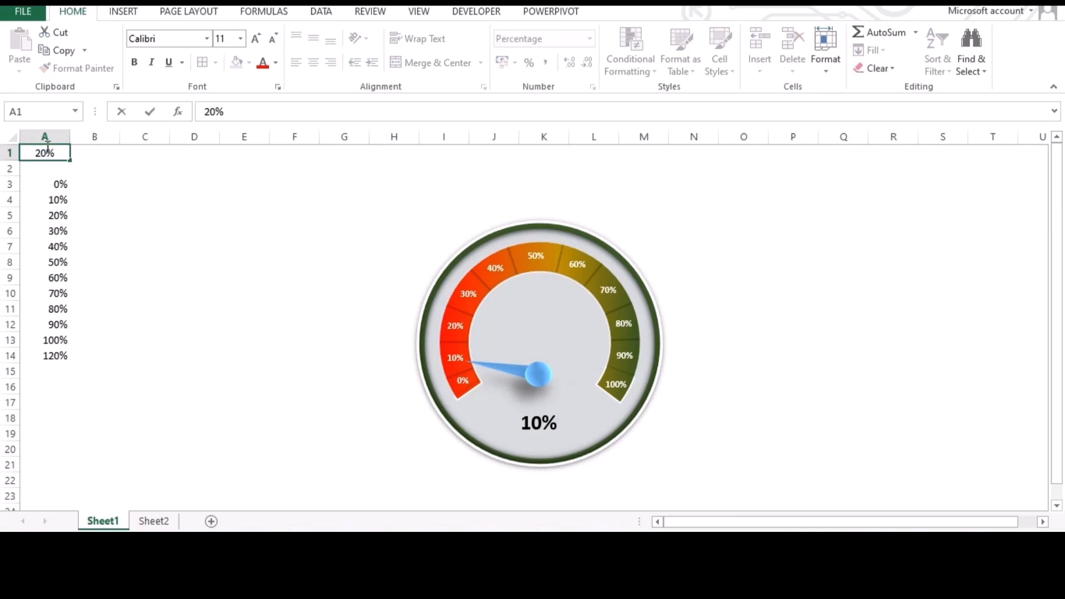
{"action": "key", "text": "Return"}
{"action": "left_click", "coordinate": [47, 147]}
{"action": "type", "text": "30"}
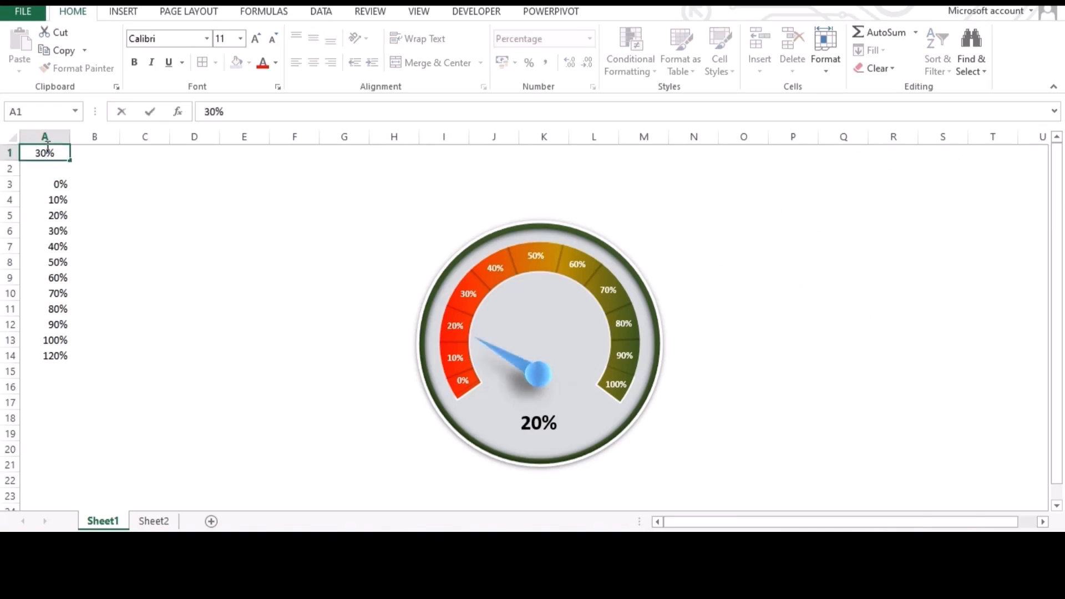
{"action": "key", "text": "Return"}
{"action": "left_click", "coordinate": [47, 147]}
{"action": "type", "text": "40"}
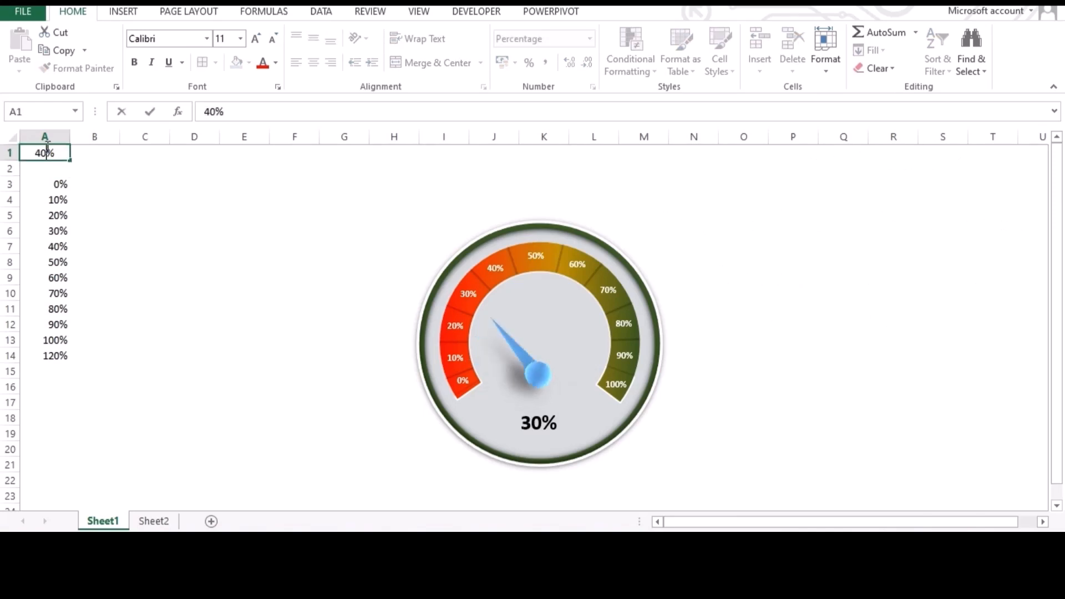
{"action": "key", "text": "Return"}
{"action": "left_click", "coordinate": [46, 146]}
{"action": "type", "text": "50"}
{"action": "key", "text": "Return"}
- Test the needle's upper range by setting cell A1 to 80% and finally 100%
{"action": "left_click", "coordinate": [47, 146]}
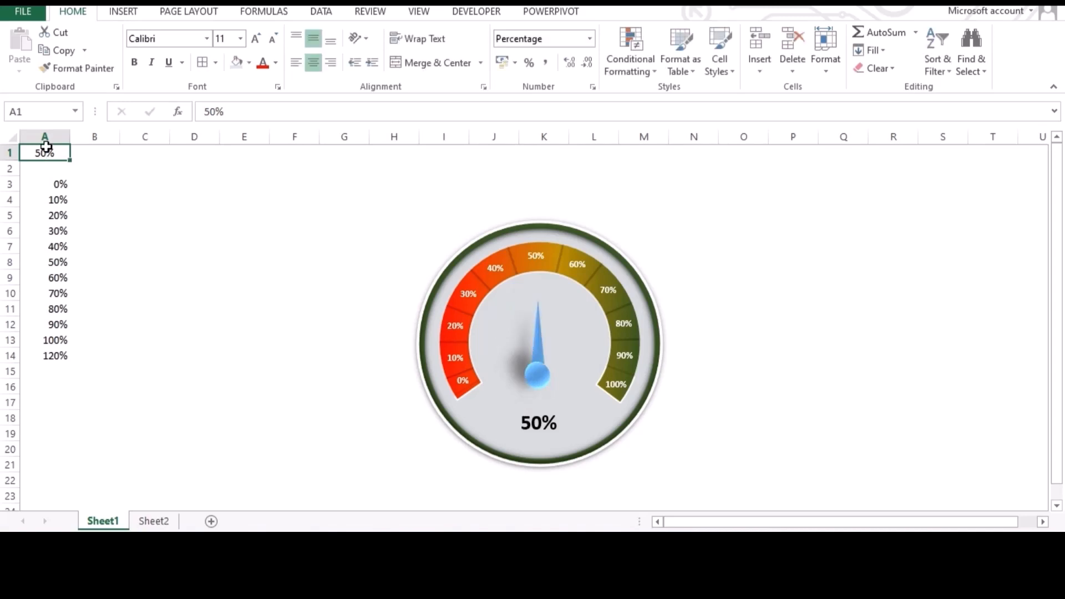
{"action": "type", "text": "80"}
{"action": "key", "text": "Return"}
{"action": "left_click", "coordinate": [47, 146]}
{"action": "type", "text": "100"}
{"action": "key", "text": "Return"}
{"action": "left_click", "coordinate": [46, 146]}
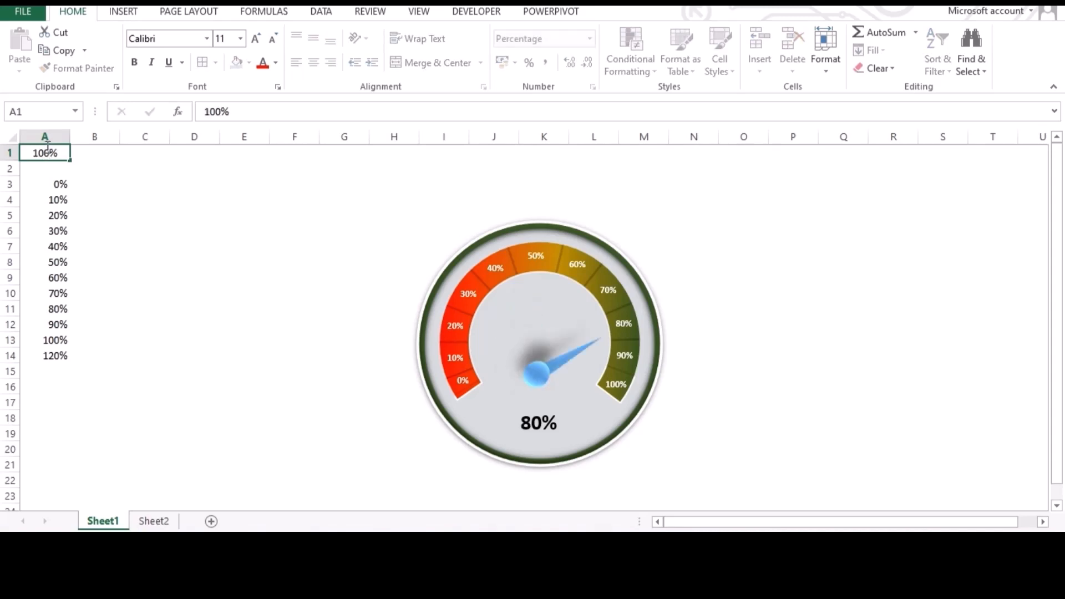